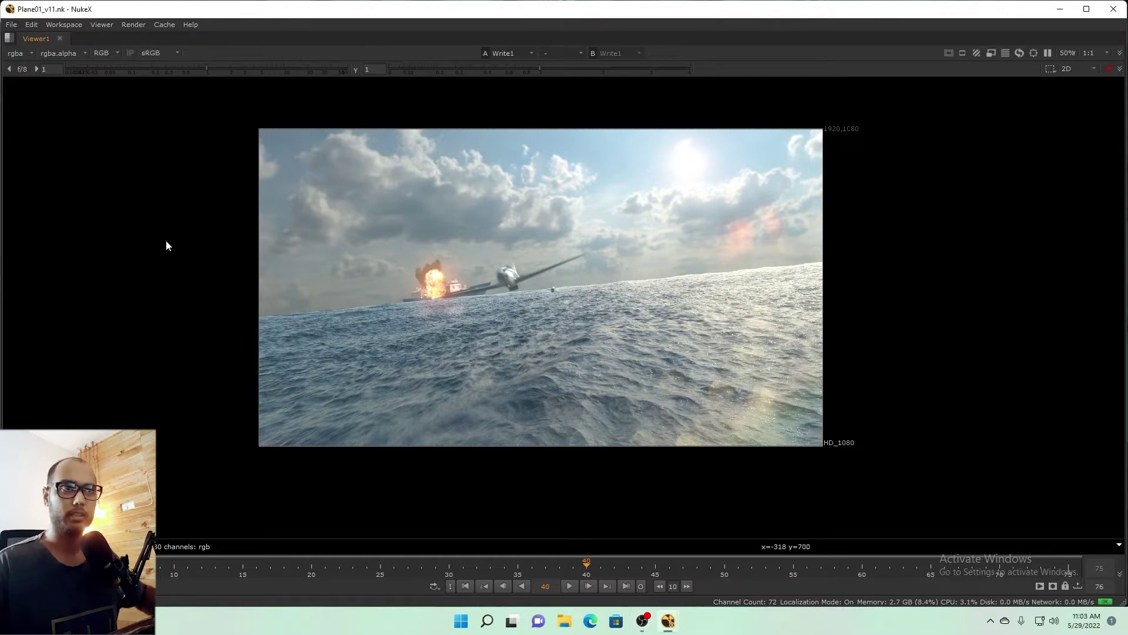
Step: Restore the full workspace and view the raw beauty render from Dot1 under Beauty Pass
key("space")
mouse_move(415, 451)
left_mouse_down()
mouse_move(545, 450)
mouse_move(474, 418)
mouse_move(479, 502)
left_mouse_up()
scroll(470, 420, "up", 3)
scroll(379, 443, "up", 2)
scroll(379, 443, "up", 2)
scroll(352, 464, "up", 2)
scroll(341, 481, "up", 2)
scroll(332, 479, "up", 2)
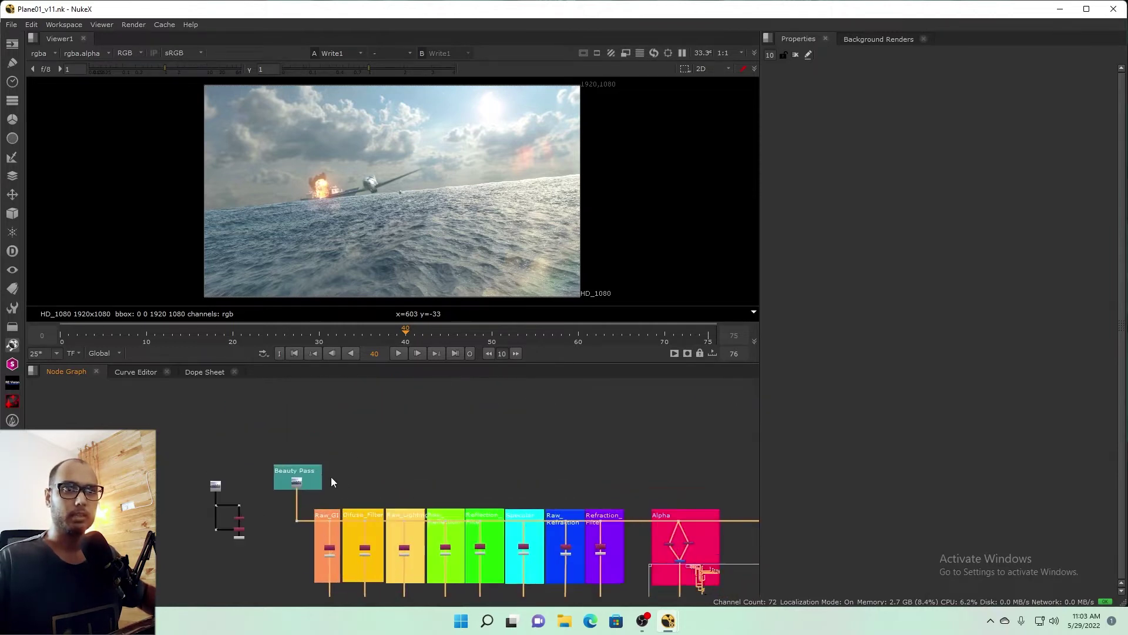
scroll(396, 421, "up", 2)
scroll(374, 439, "up", 1)
left_click_drag(367, 444, 336, 489)
key("1")
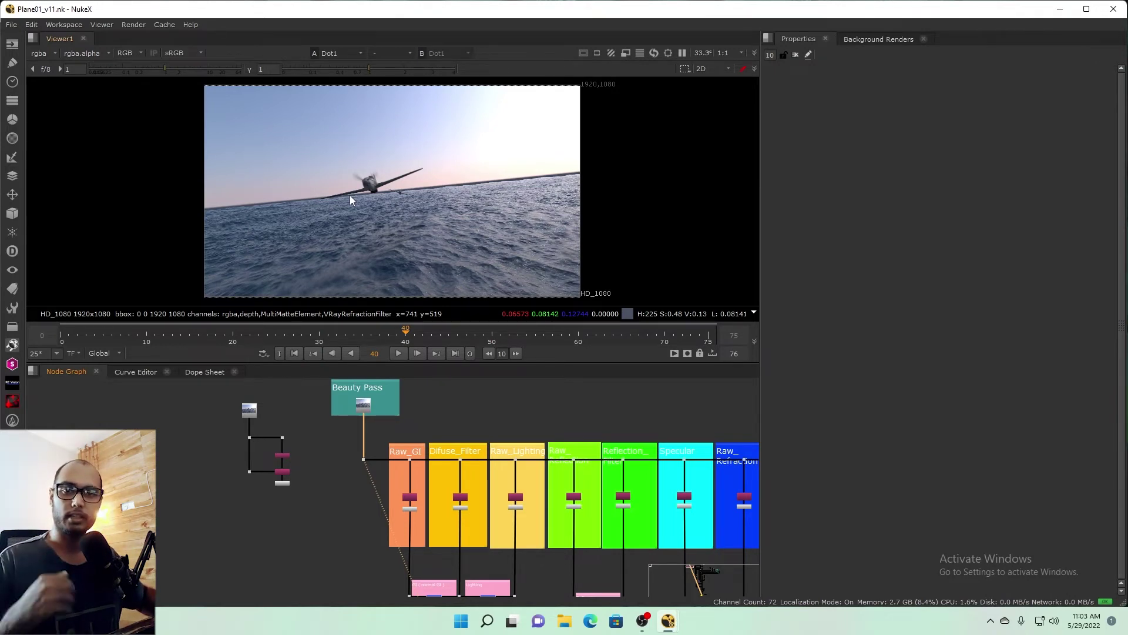
Step: Check the viewer's list of available channel layers, then close it
mouse_move(457, 483)
left_mouse_down()
mouse_move(357, 440)
mouse_move(413, 531)
left_mouse_up()
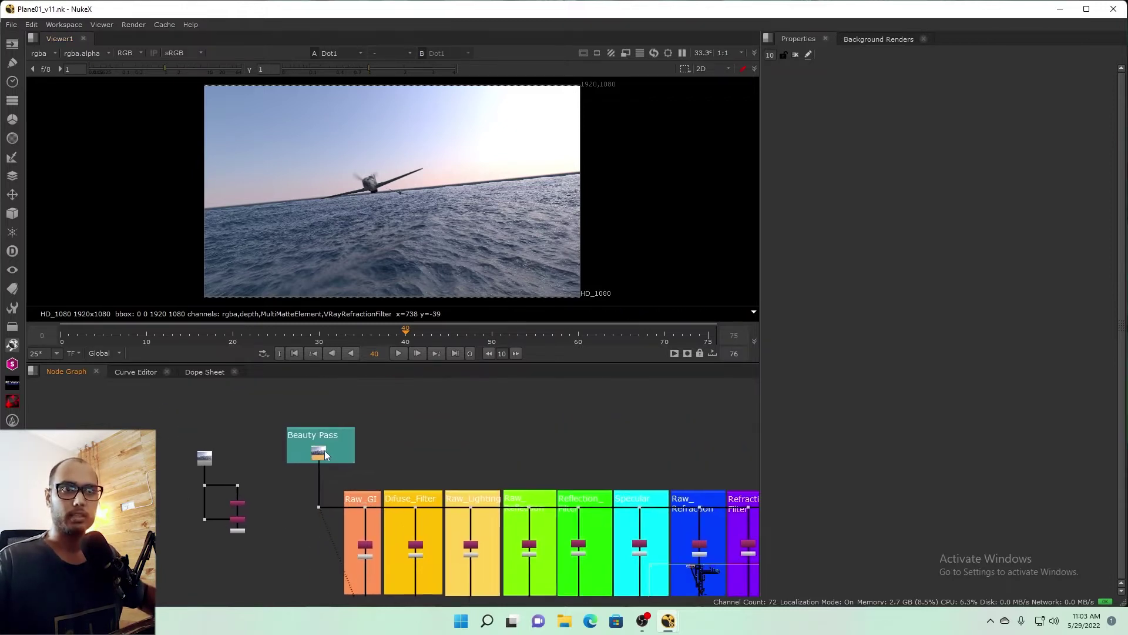
left_click(47, 52)
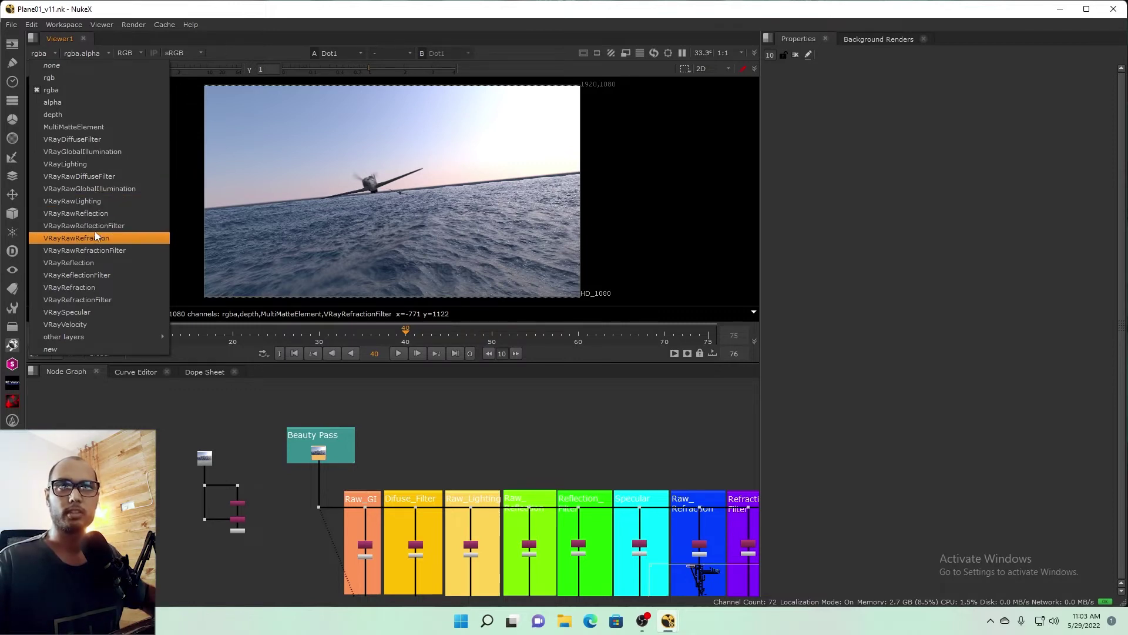
mouse_move(106, 337)
left_click(399, 392)
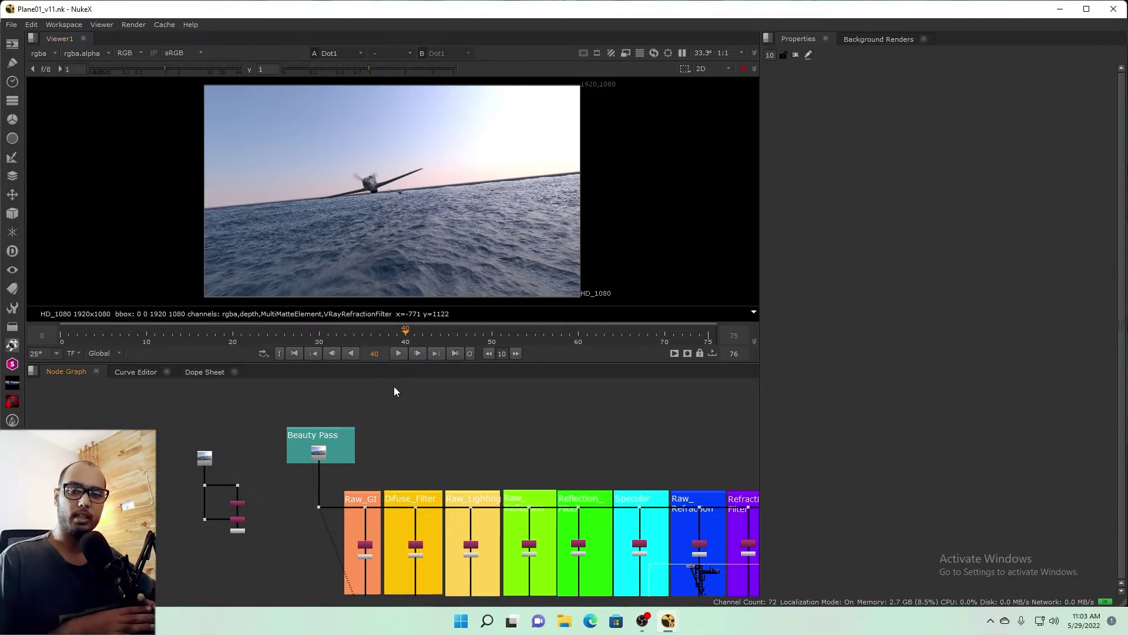
scroll(402, 400, "down", 2)
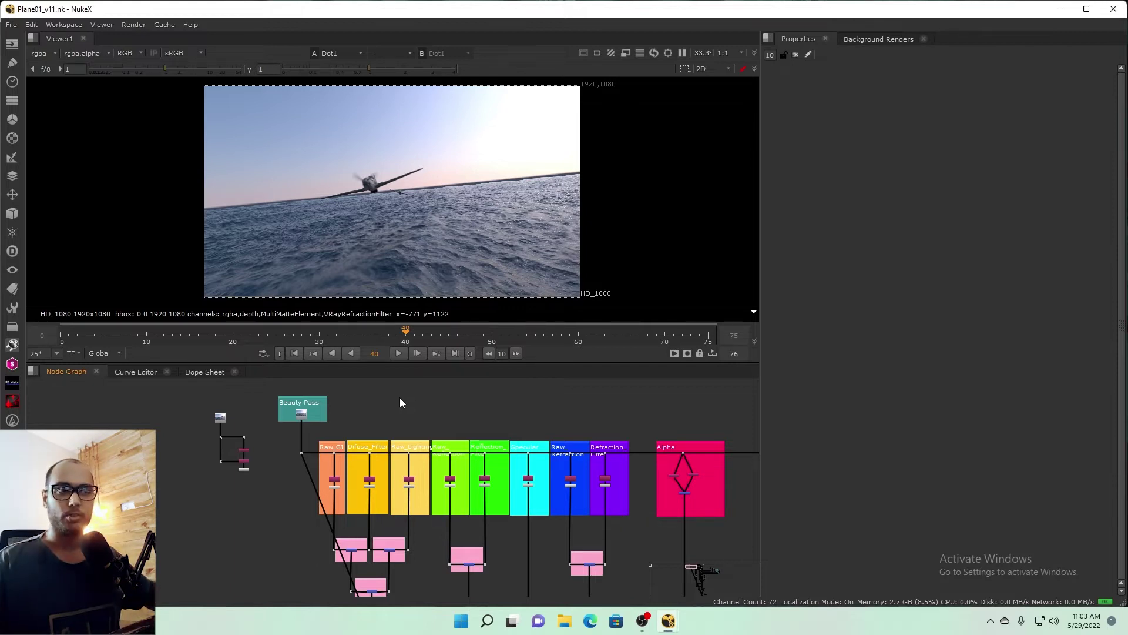
Step: View the ocean and plane without sky from the dot below the Alpha node
left_click_drag(400, 403, 287, 340)
scroll(474, 468, "down", 1)
scroll(555, 502, "up", 1)
scroll(555, 501, "up", 1)
left_click_drag(498, 522, 440, 543)
key("1")
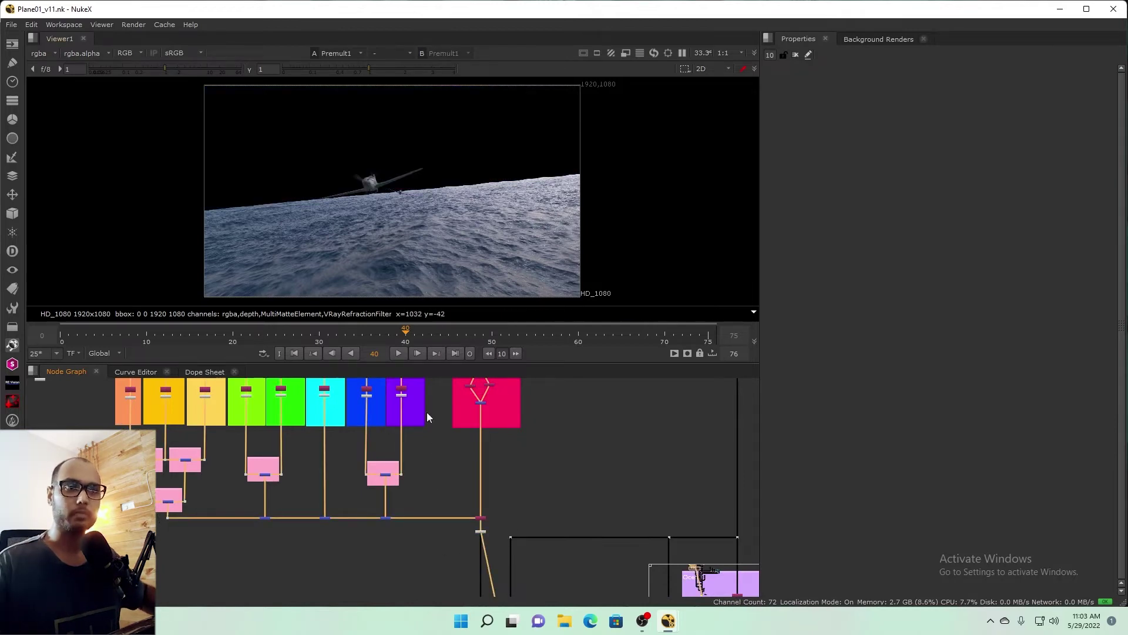
Step: View the ocean layer on its own through the Ocean group's Premult output
scroll(352, 431, "down", 2)
scroll(459, 492, "up", 3)
scroll(459, 492, "up", 1)
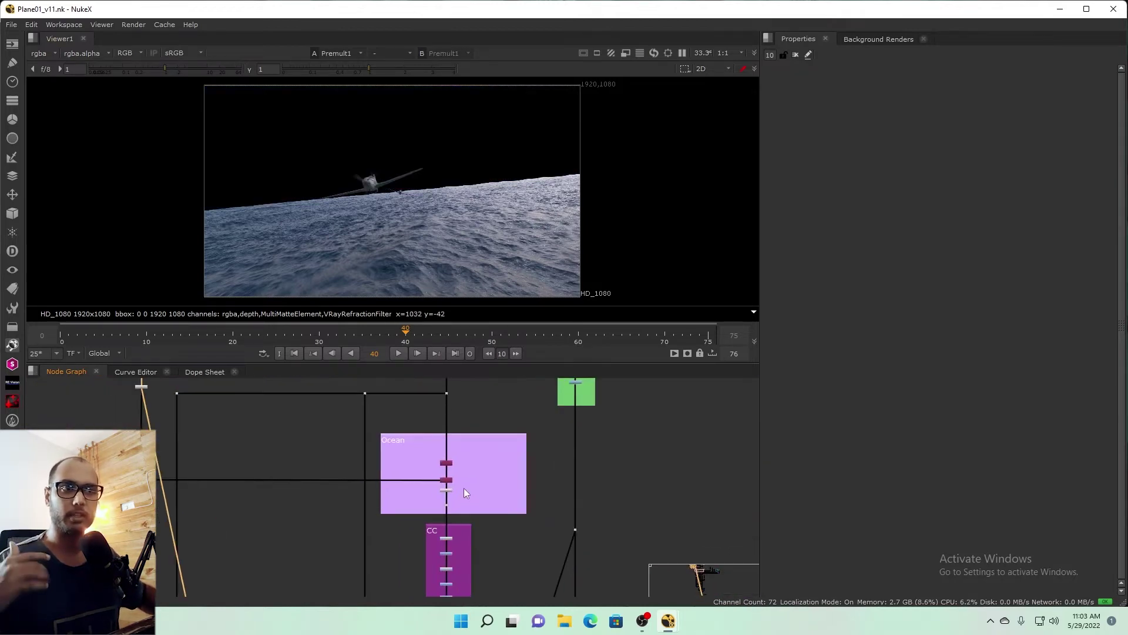
left_click(462, 488)
key("1")
Step: View the plane layer on its own through the Plane group's Premult, fitted to the viewer
scroll(374, 207, "up", 1)
scroll(394, 199, "up", 3)
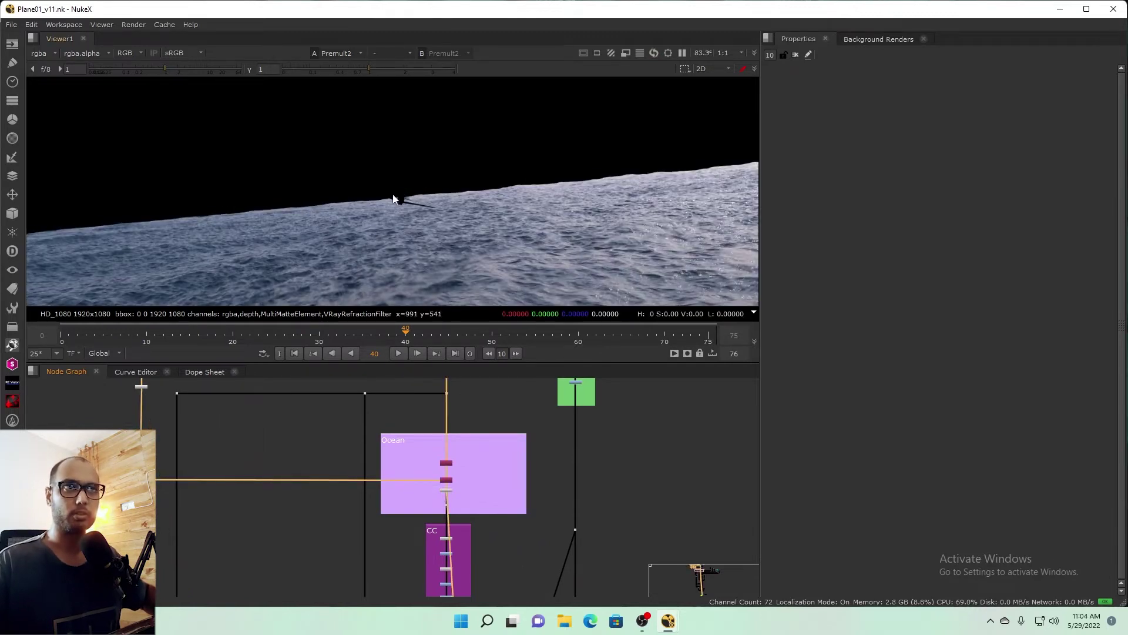
scroll(468, 514, "down", 3)
scroll(442, 505, "up", 3)
scroll(421, 485, "up", 2)
scroll(425, 513, "down", 1)
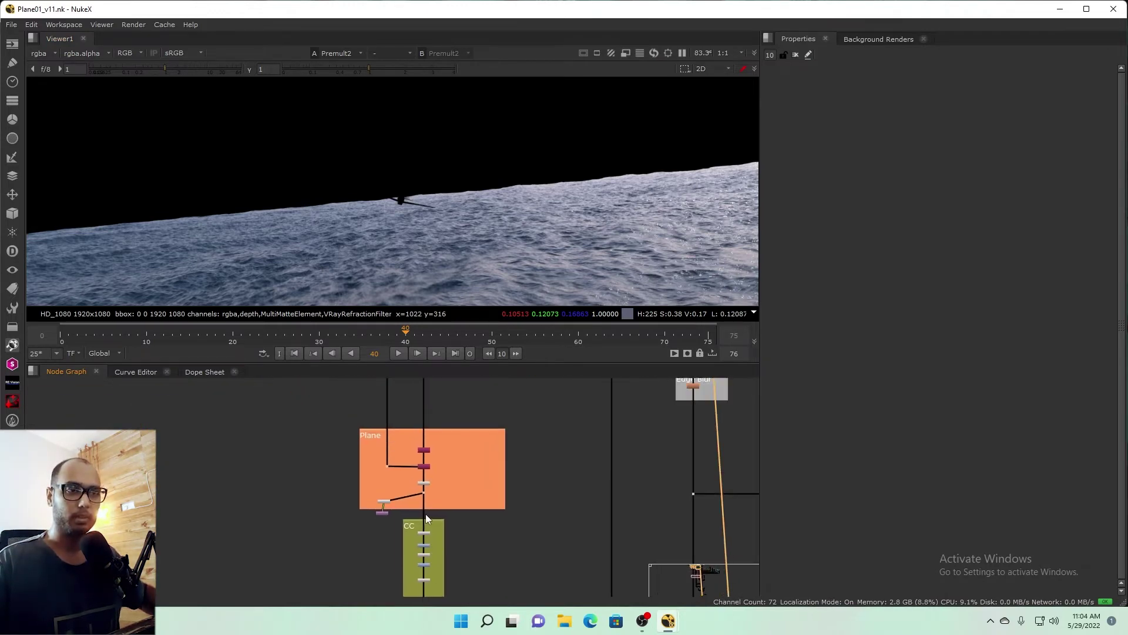
left_click(428, 484)
key("1")
key("minus")
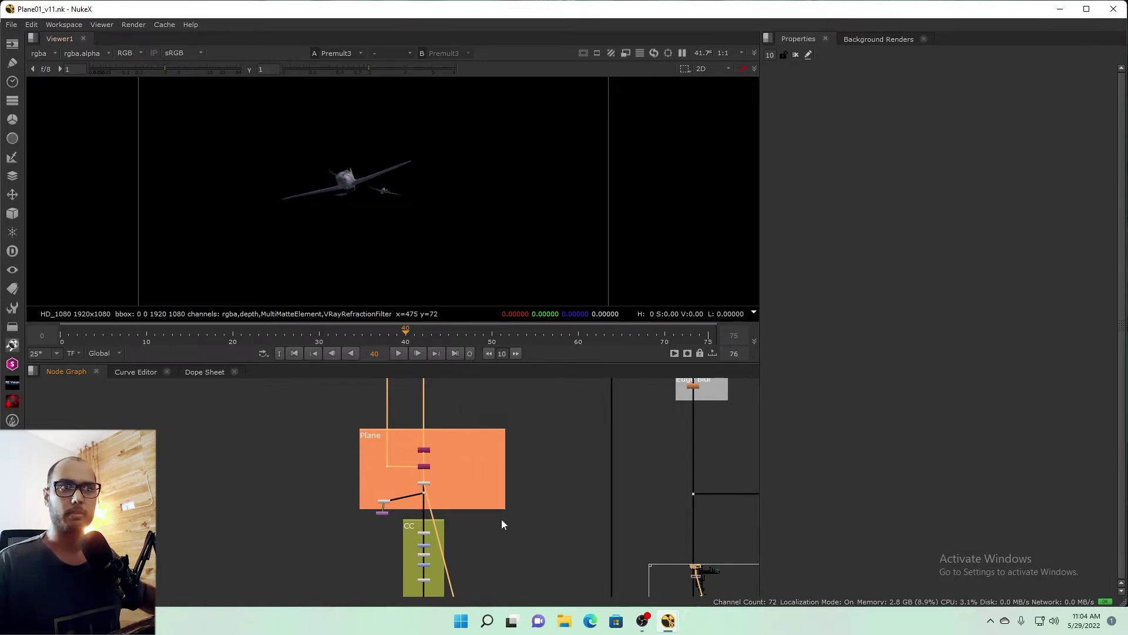
Step: View the plane's alpha matte from Shuffle11, with overlays on and all channels shown
scroll(432, 445, "up", 3)
left_click(424, 453)
key("1")
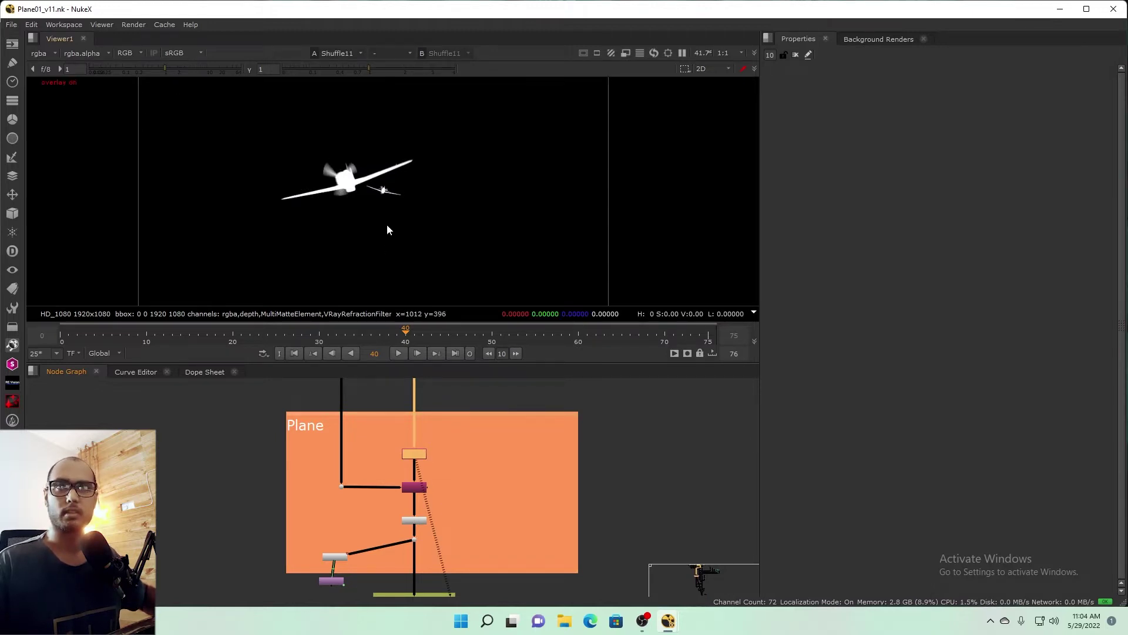
key("o")
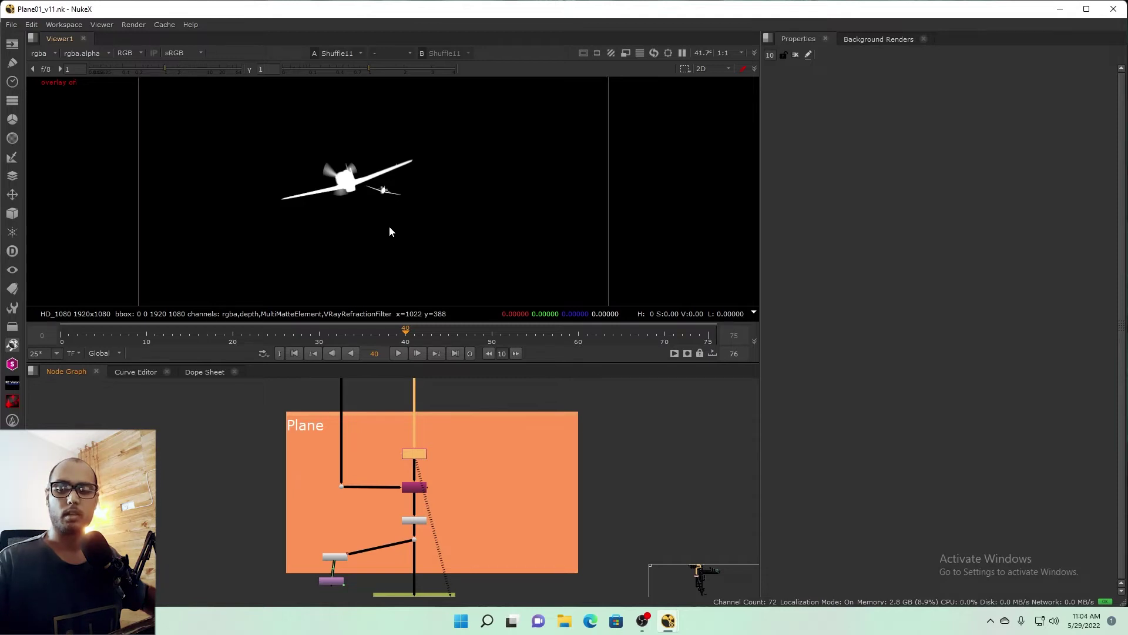
key("a")
scroll(506, 508, "down", 2)
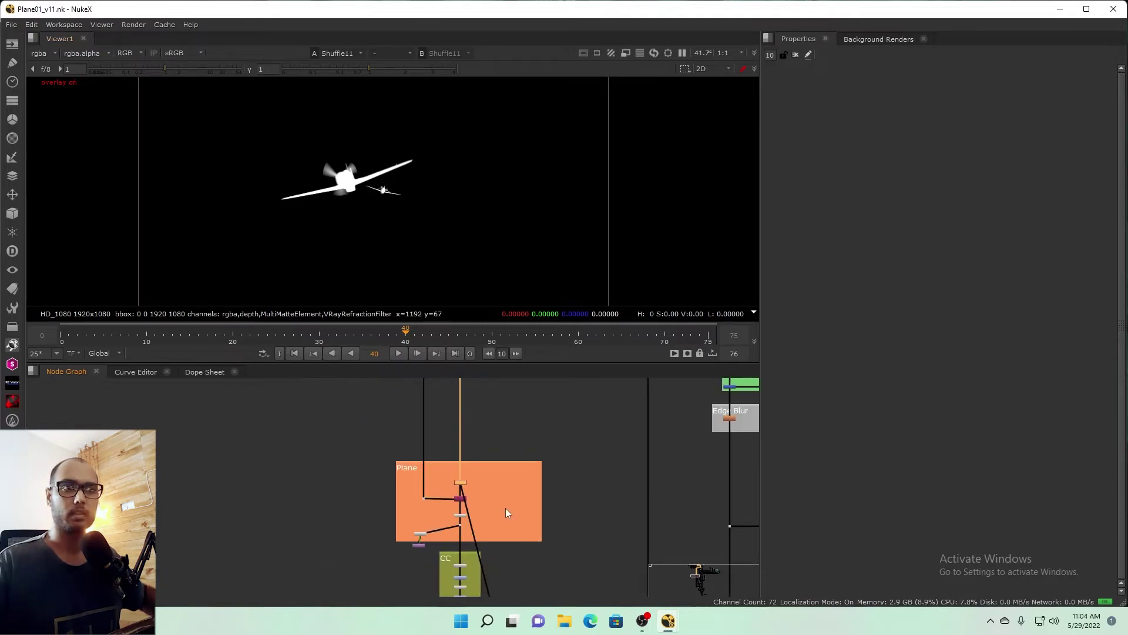
scroll(414, 498, "down", 3)
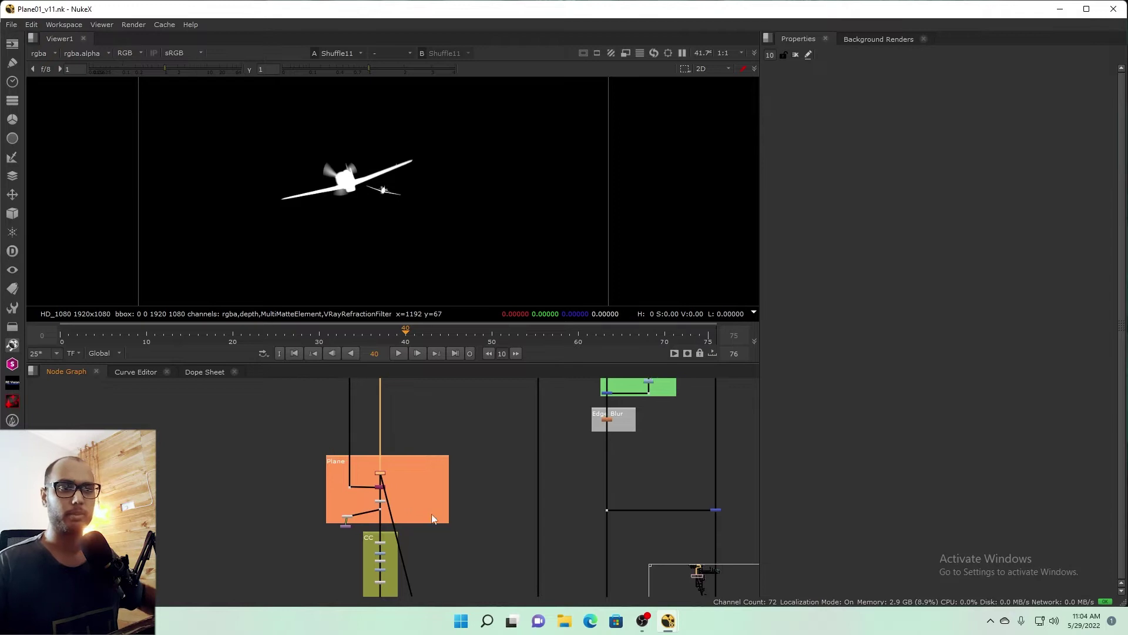
scroll(431, 514, "down", 3)
scroll(432, 447, "down", 4)
scroll(388, 529, "up", 2)
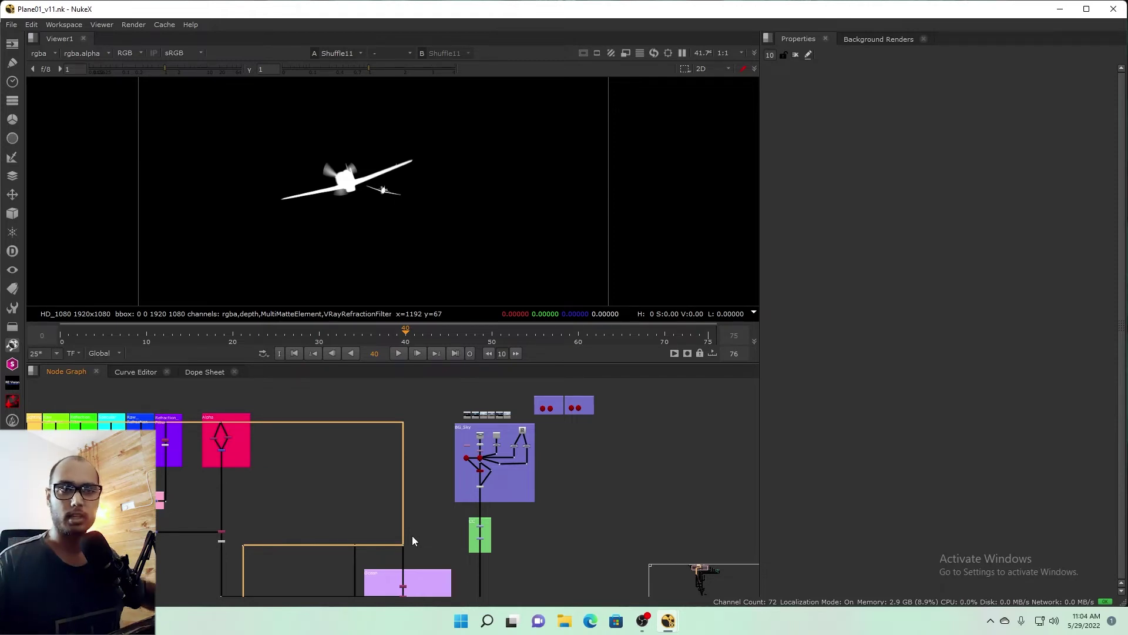
Step: View the BG_Sky switch output and the 2K LatLong sky image
scroll(477, 498, "up", 3)
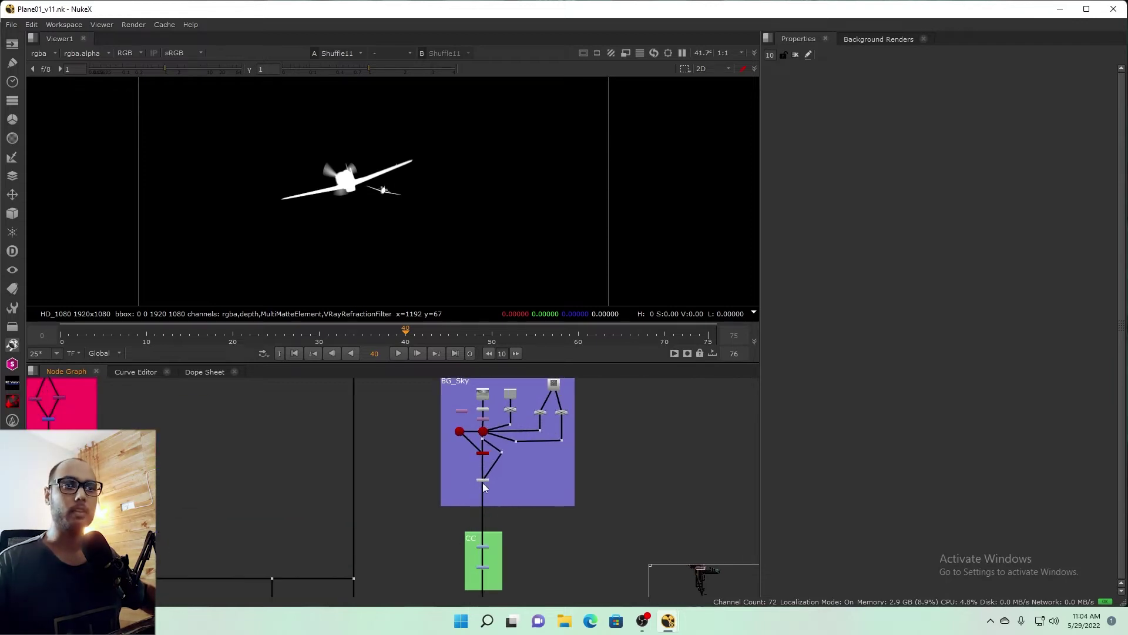
left_click_drag(504, 496, 509, 491)
key("1")
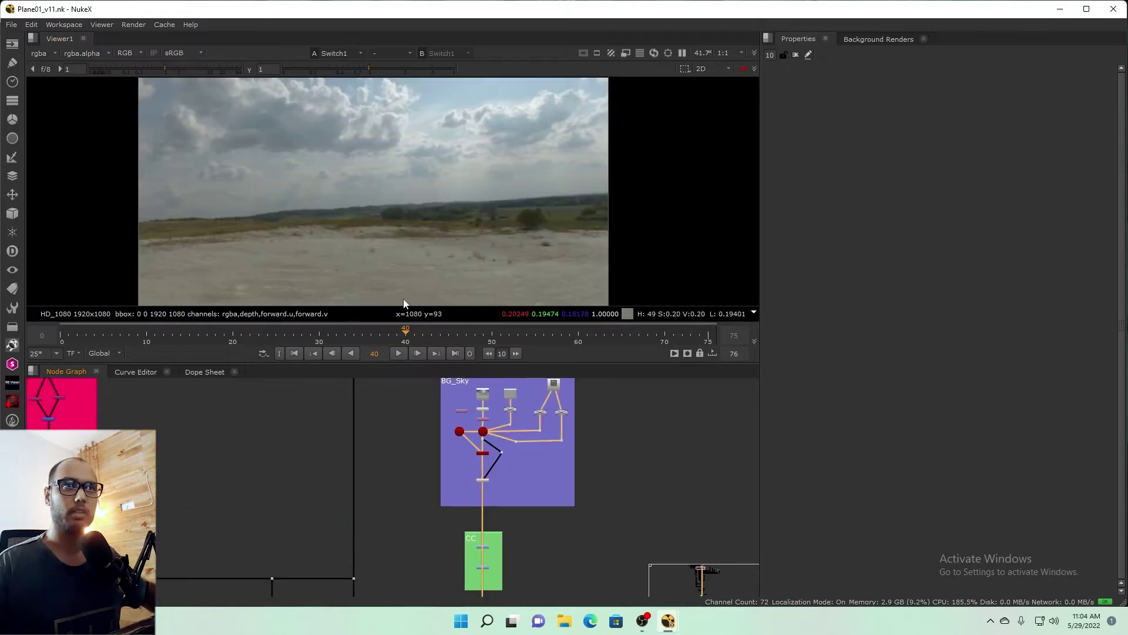
scroll(473, 385, "up", 1)
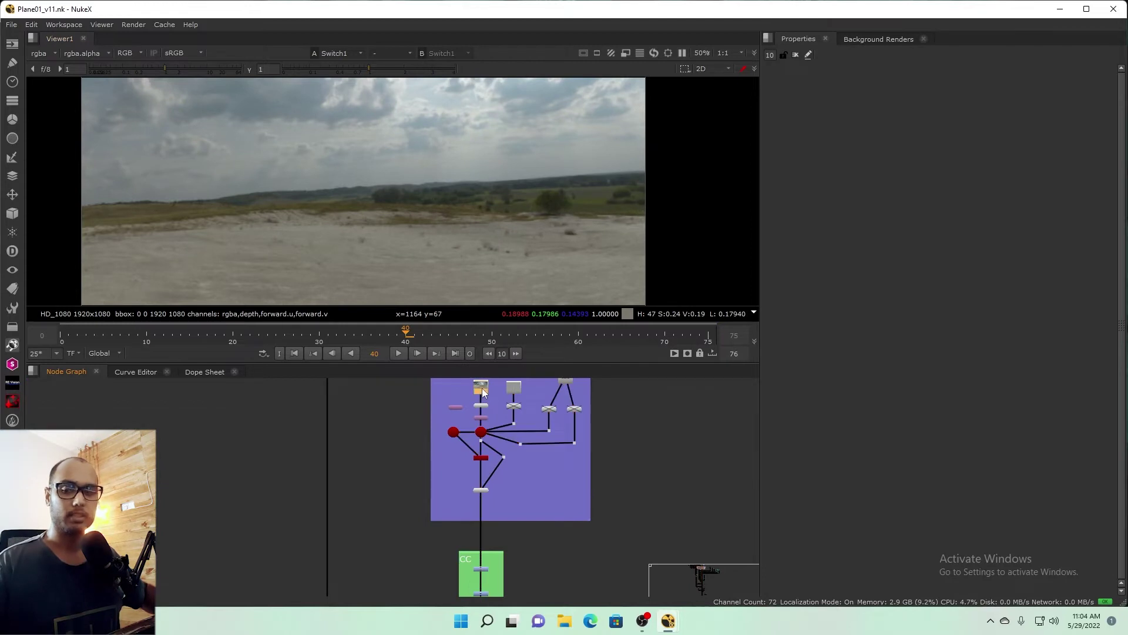
key("1")
scroll(421, 168, "down", 1)
scroll(421, 168, "up", 1)
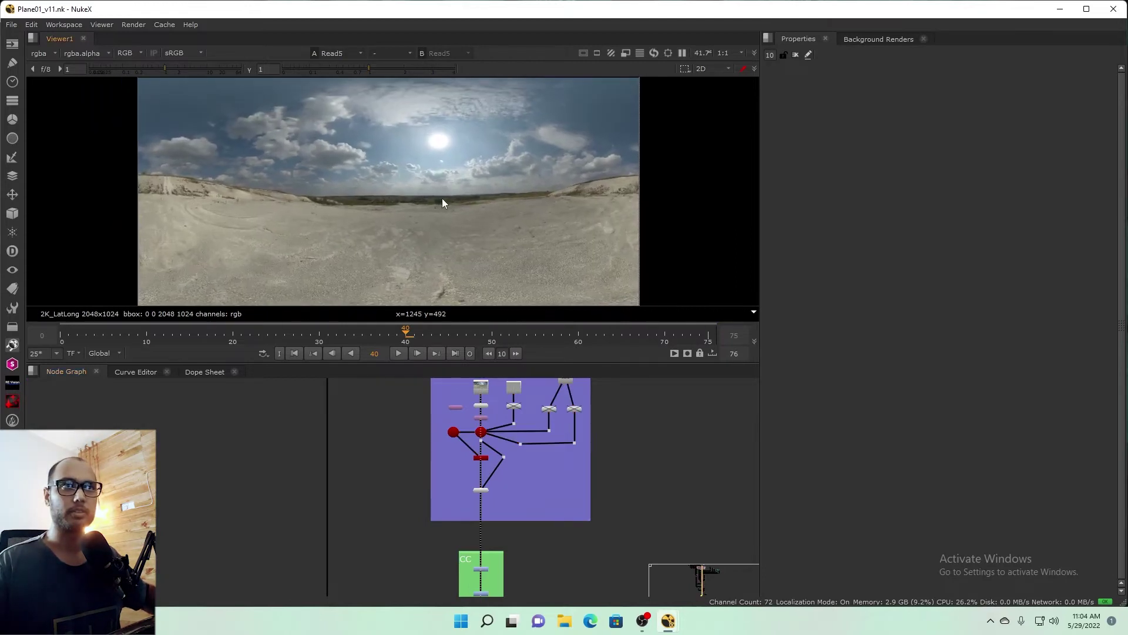
Step: View the sky sphere in 3D and orbit around it toward the horizon
left_click_drag(479, 412, 477, 452)
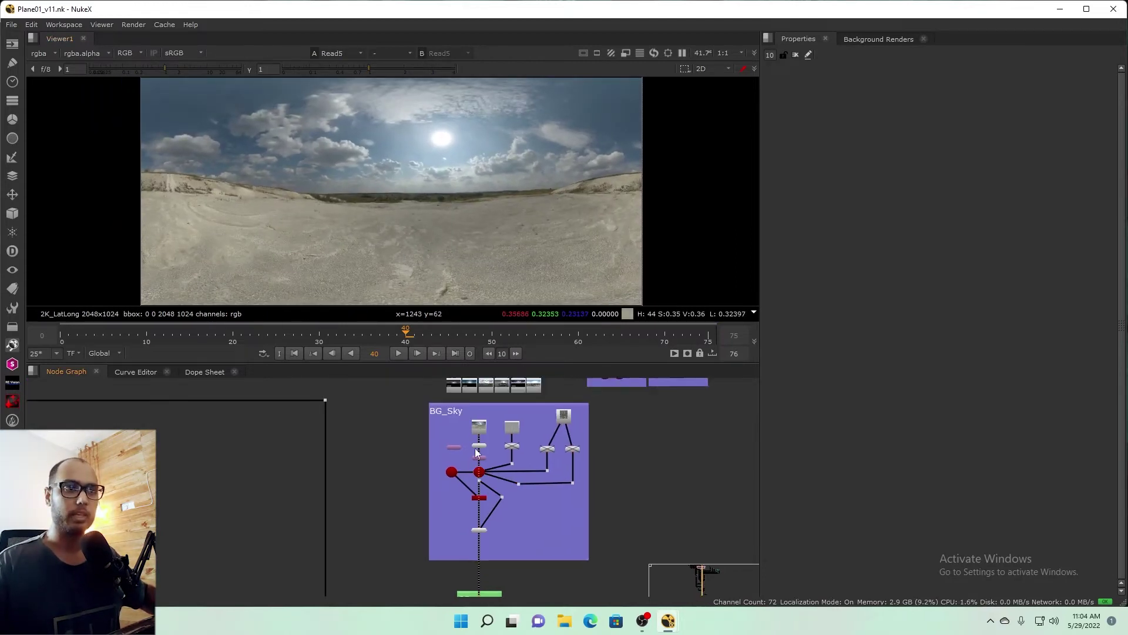
scroll(477, 453, "up", 2)
left_click(479, 457)
key("1")
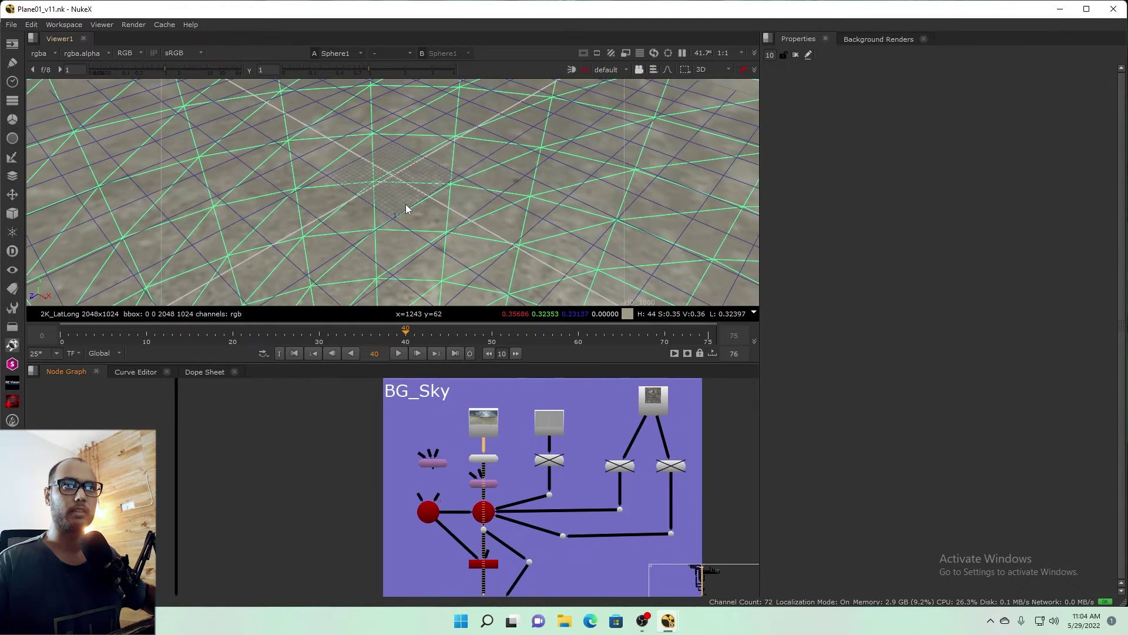
scroll(404, 212, "up", 2)
right_click(408, 216)
left_click(395, 206)
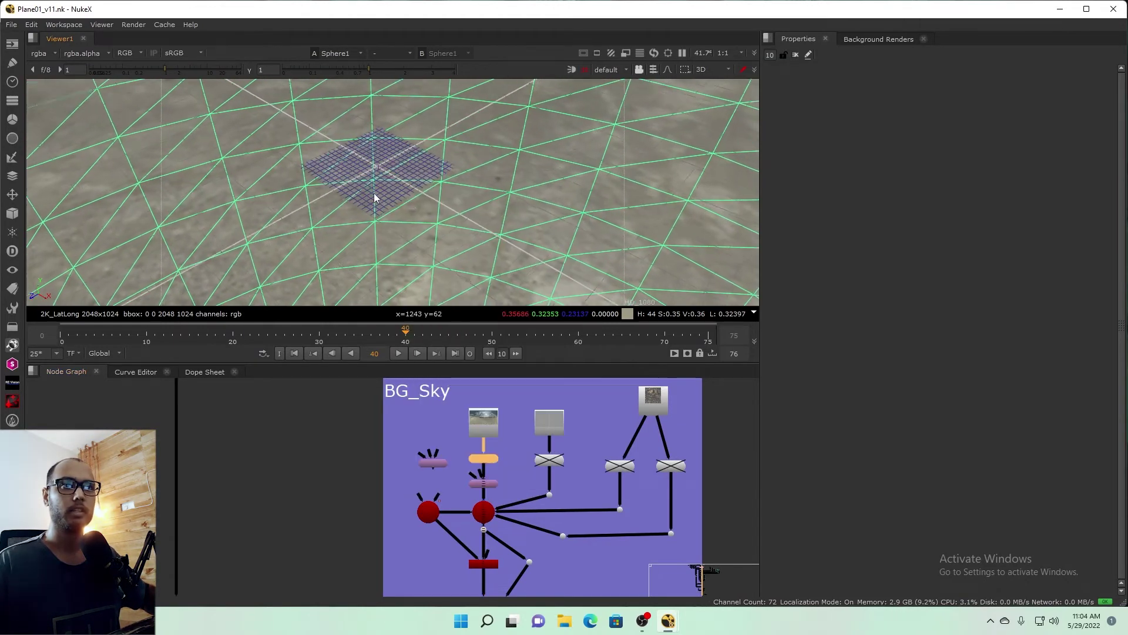
left_click_drag(375, 198, 341, 168)
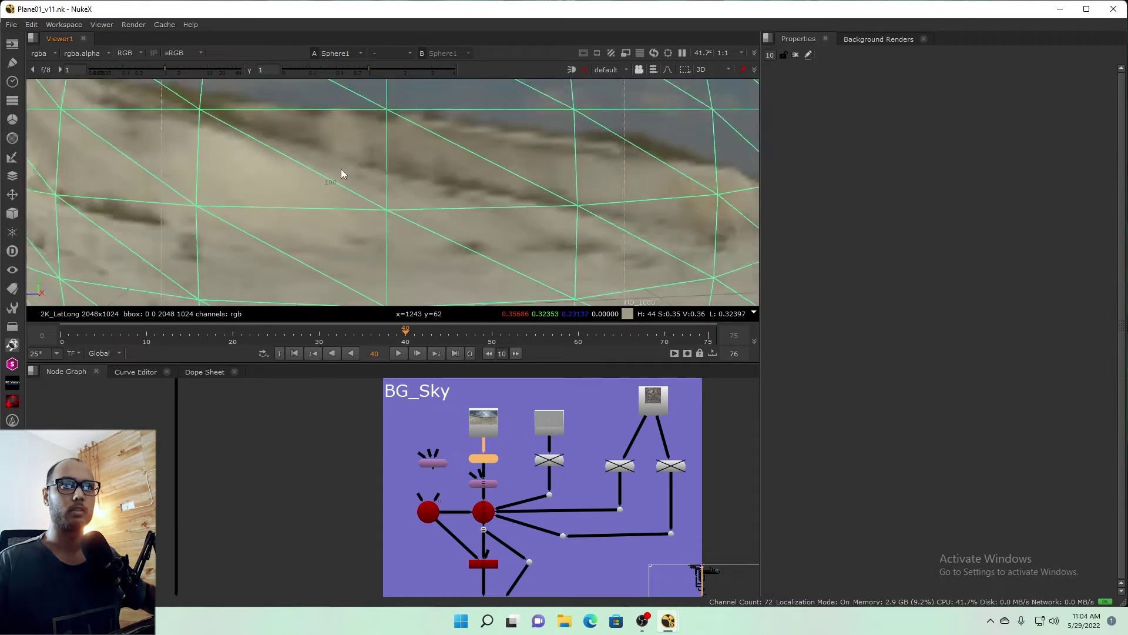
scroll(341, 171, "down", 5)
mouse_move(444, 177)
left_mouse_down()
mouse_move(342, 237)
mouse_move(436, 228)
left_mouse_up()
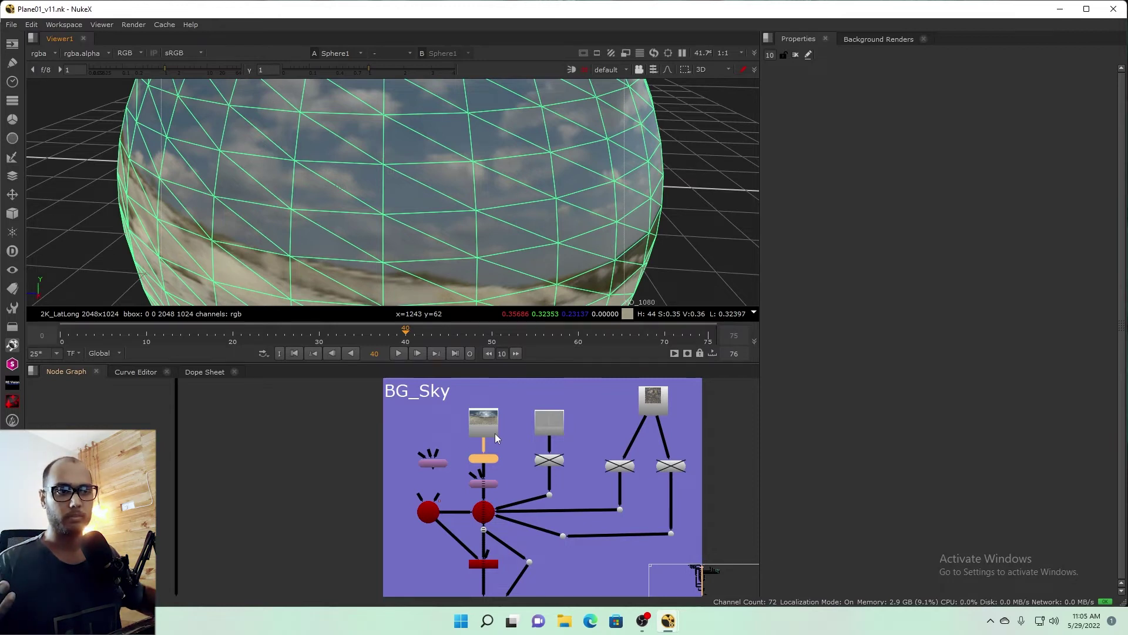
Step: View the whole 3D scene from Scene1 and orbit to a near-horizon view
left_click(440, 440)
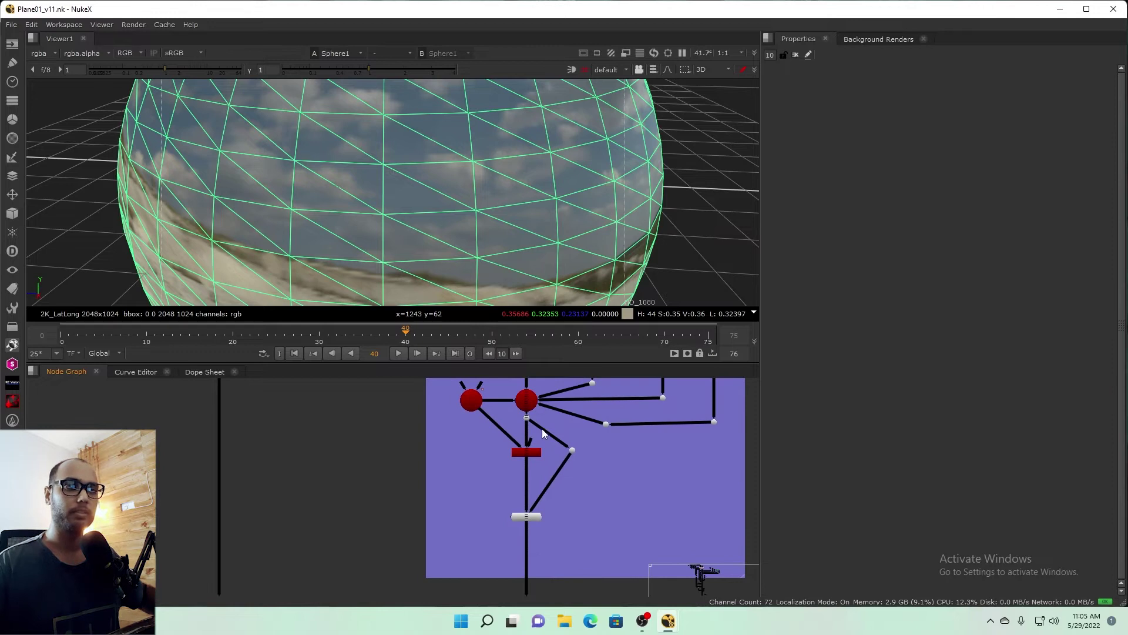
scroll(502, 487, "up", 3)
left_click(529, 476)
key("1")
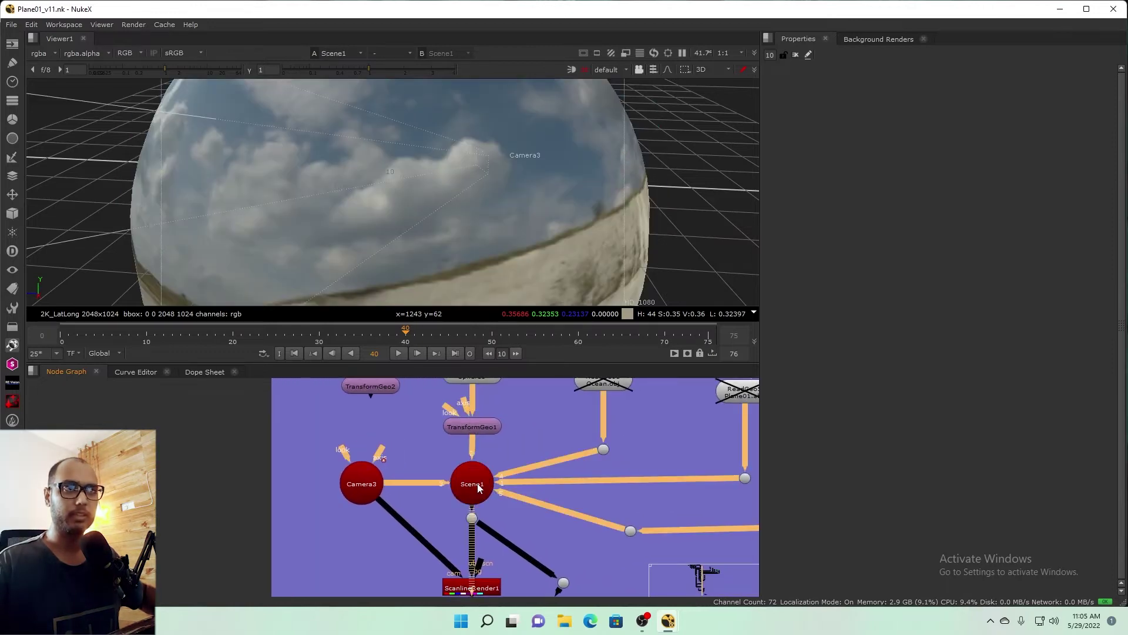
left_click_drag(526, 214, 471, 234)
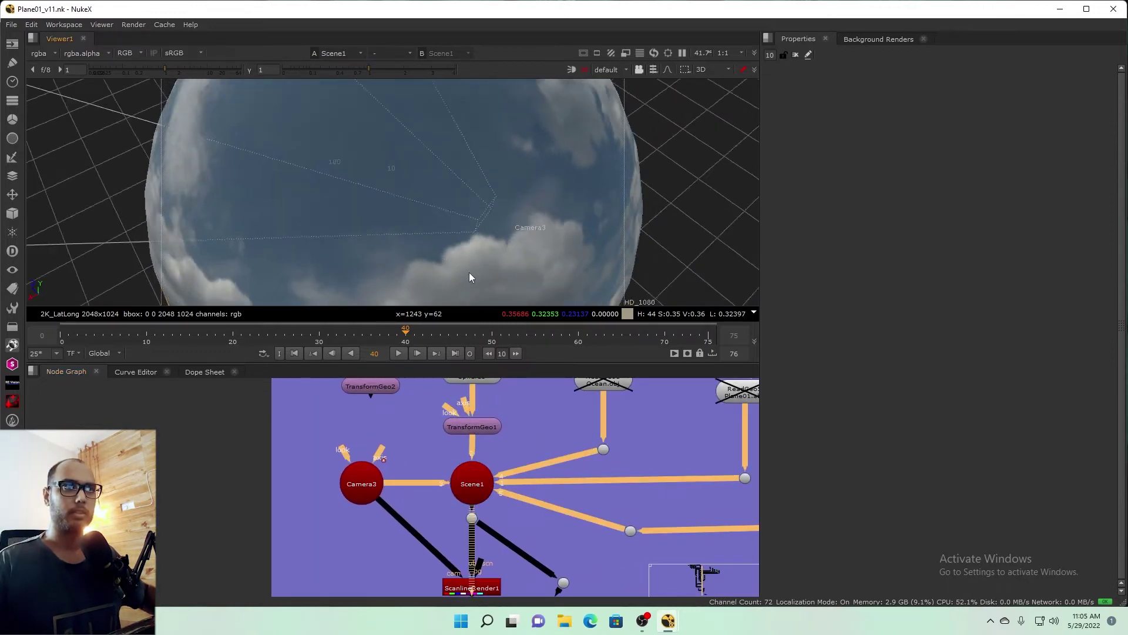
mouse_move(519, 230)
left_mouse_down()
mouse_move(407, 281)
mouse_move(463, 121)
mouse_move(458, 195)
left_mouse_up()
Step: View Camera3 in the 3D viewer, orbit around it, and scrub to an earlier frame
left_click(372, 485)
key("1")
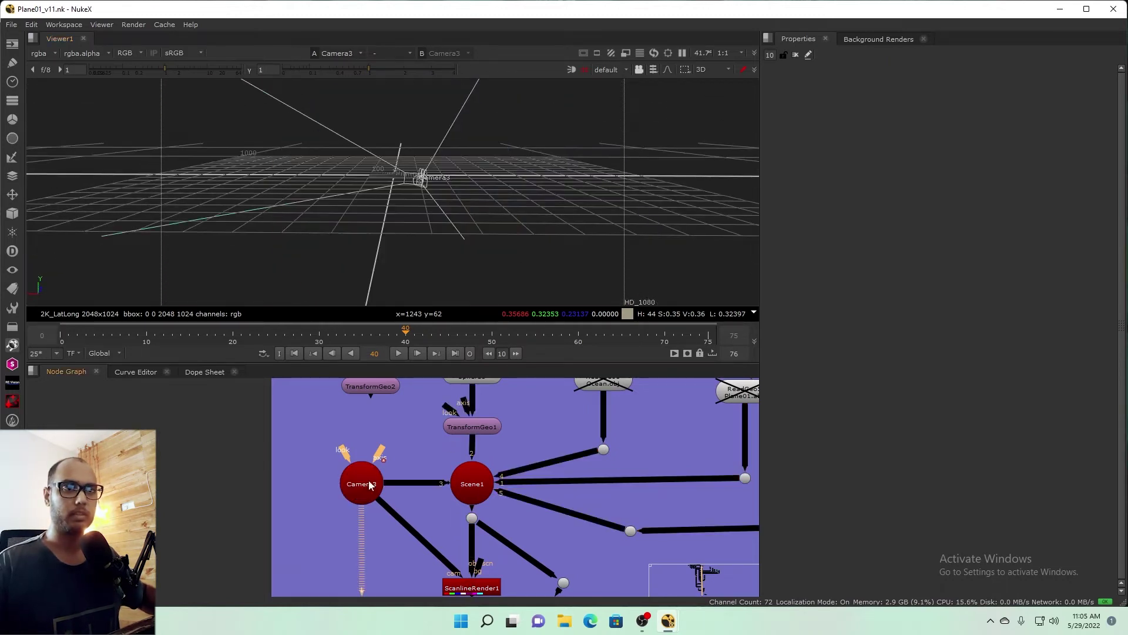
left_click_drag(529, 264, 612, 280)
mouse_move(276, 335)
left_mouse_down()
mouse_move(155, 335)
mouse_move(172, 352)
left_mouse_up()
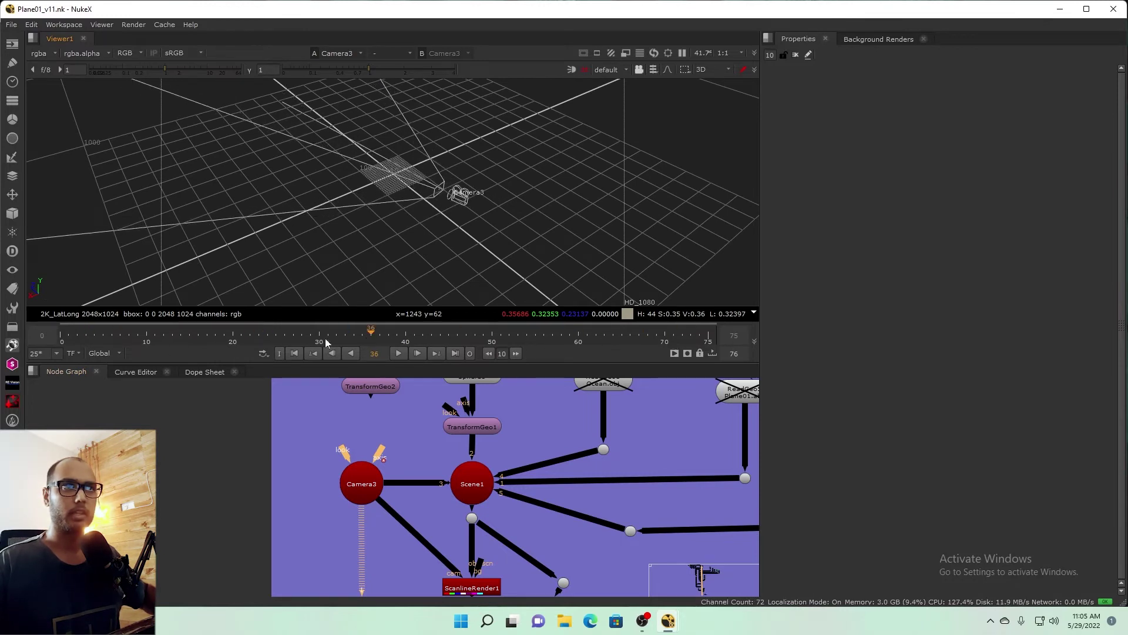
Step: View the rendered sky sphere from ScanlineRender1
mouse_move(481, 594)
left_mouse_down()
mouse_move(439, 514)
mouse_move(456, 413)
left_mouse_up()
left_click(439, 508)
key("1")
scroll(457, 414, "down", 2)
scroll(470, 431, "down", 4)
scroll(485, 449, "up", 4)
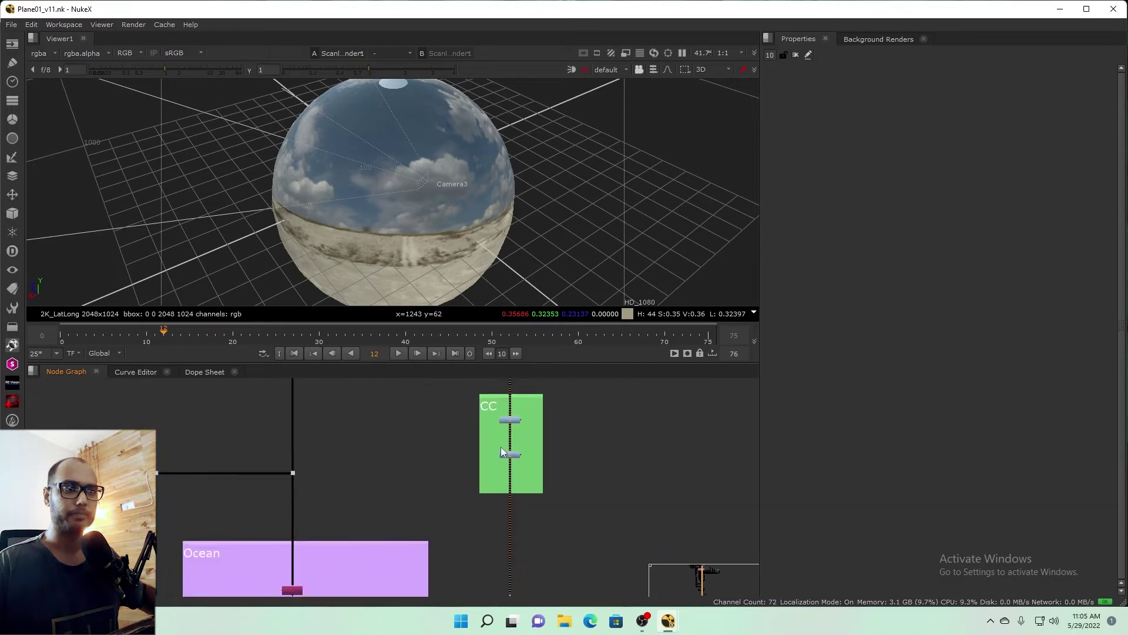
scroll(517, 460, "up", 2)
Step: View the colour-corrected landscape plate and select both nodes in the CC backdrop
left_click(517, 460)
key("1")
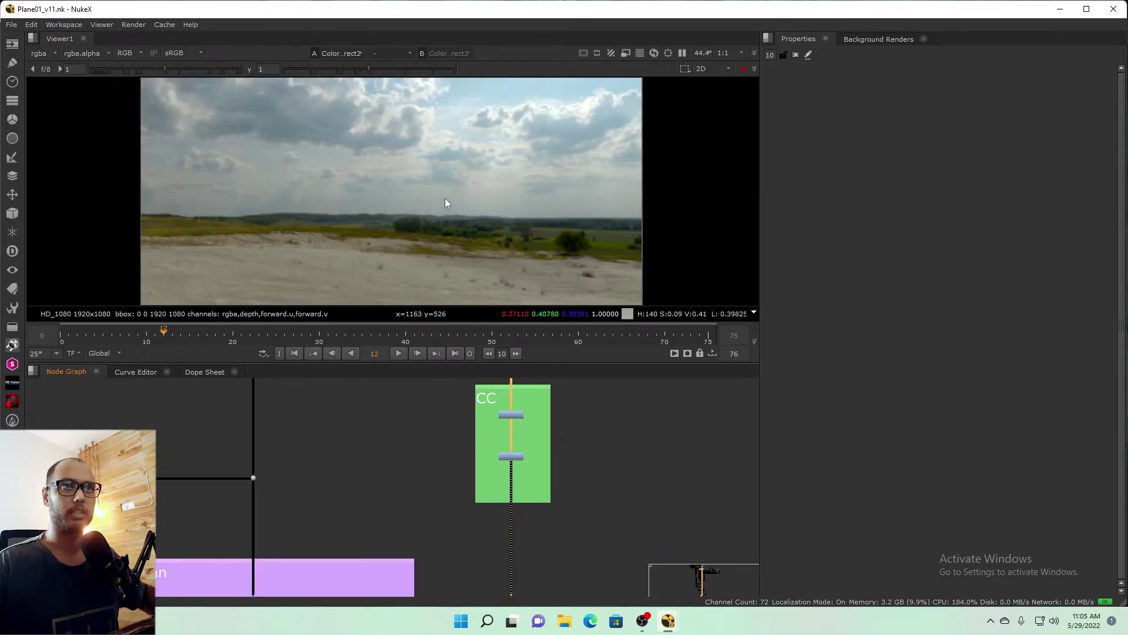
scroll(445, 198, "down", 2)
left_click_drag(551, 476, 564, 485)
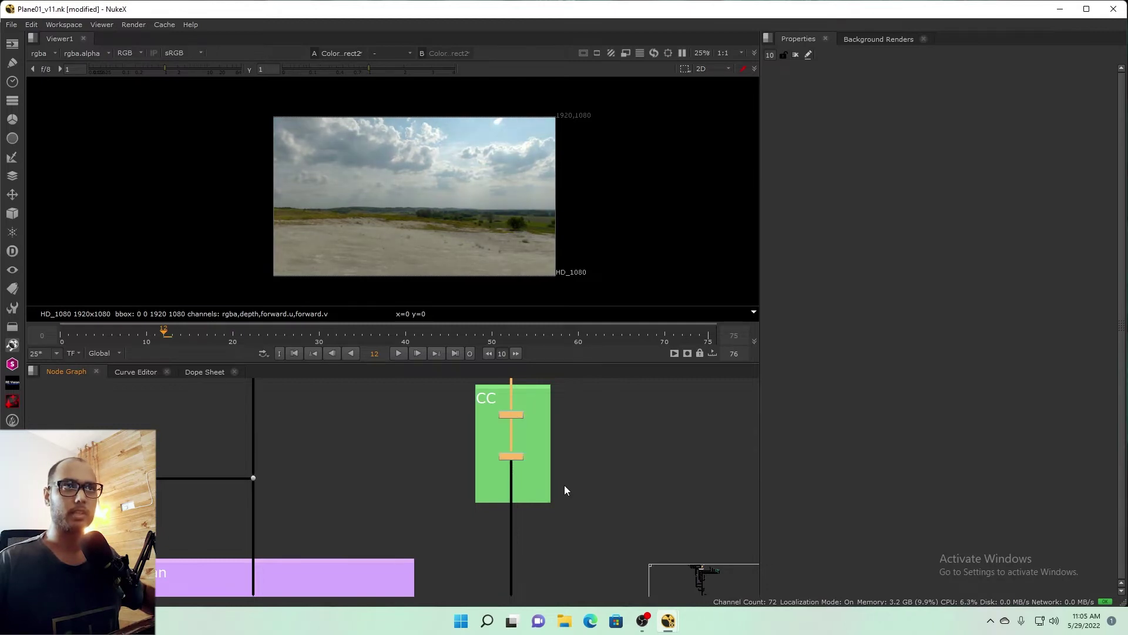
scroll(564, 485, "down", 2)
left_click_drag(570, 510, 557, 411)
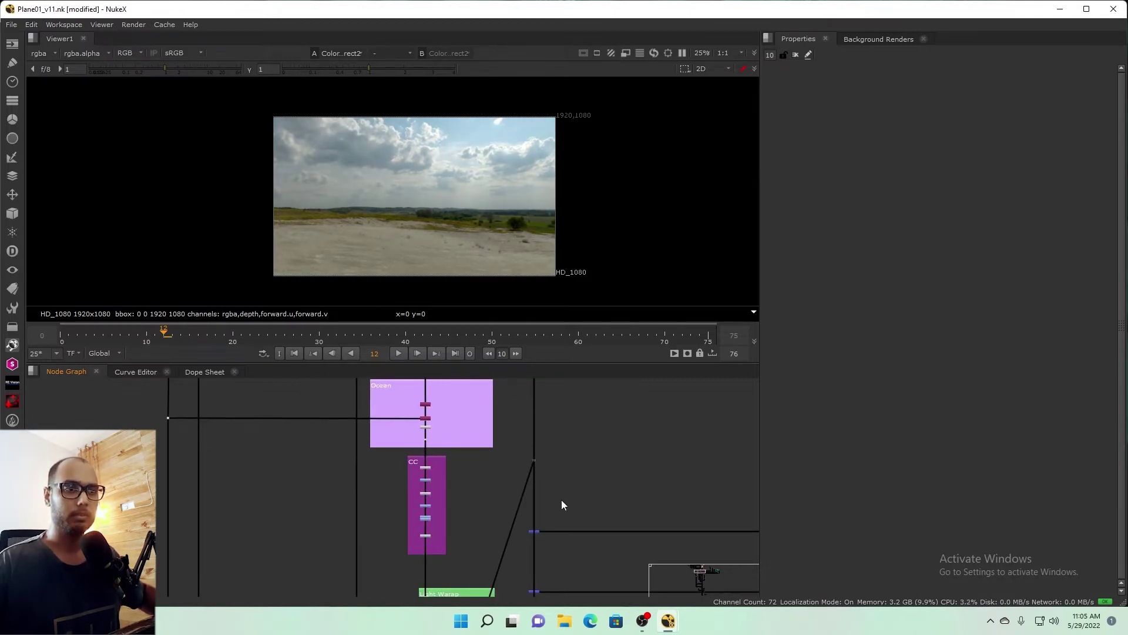
Step: View the Read11 ship plate in the Ship backdrop, fitted to the viewer
scroll(562, 500, "down", 5)
scroll(385, 418, "up", 2)
scroll(407, 425, "up", 2)
mouse_move(408, 424)
left_mouse_down()
mouse_move(375, 490)
mouse_move(407, 461)
left_mouse_up()
scroll(427, 440, "up", 4)
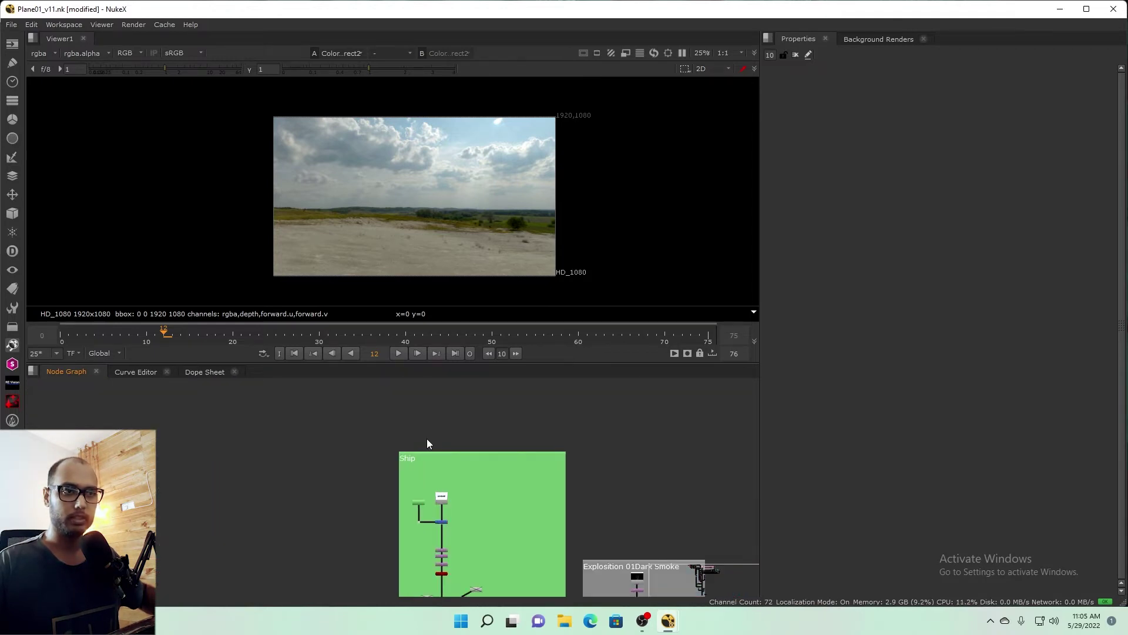
scroll(449, 517, "up", 4)
key("1")
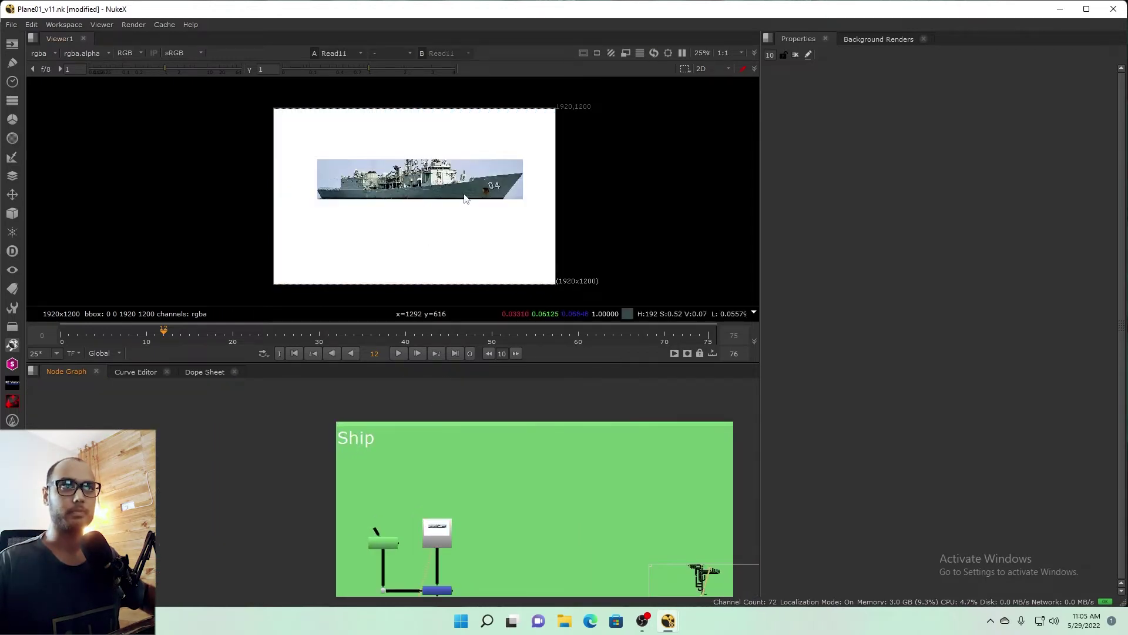
key("f")
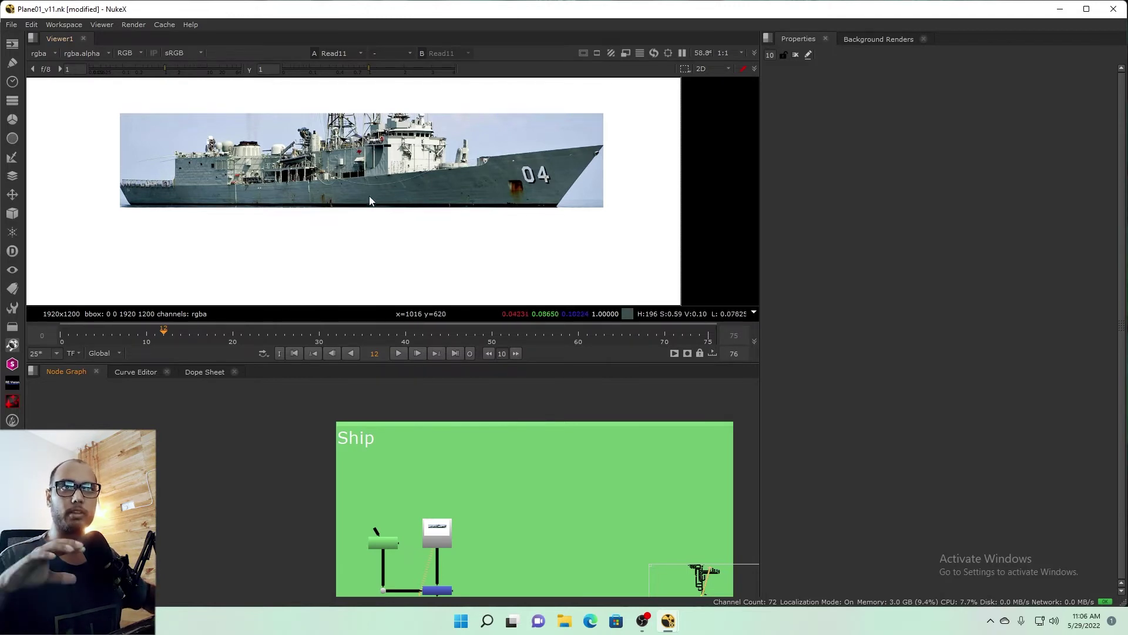
Step: View Merge21, the ship with the black roto shape merged over it
left_click_drag(458, 473, 458, 472)
scroll(457, 472, "down", 2)
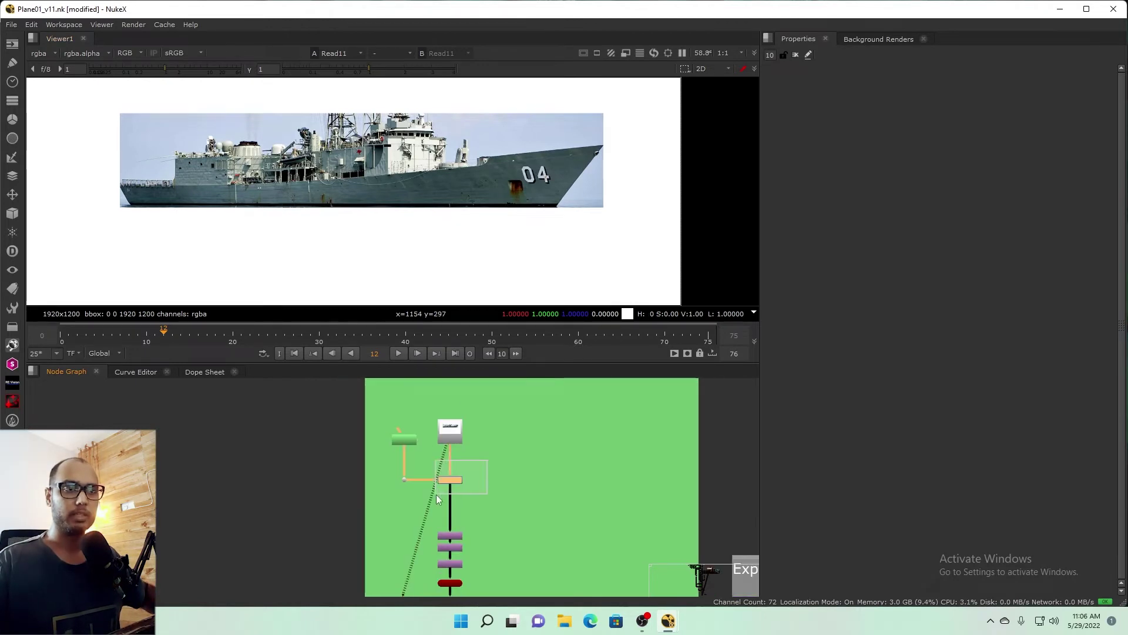
key("1")
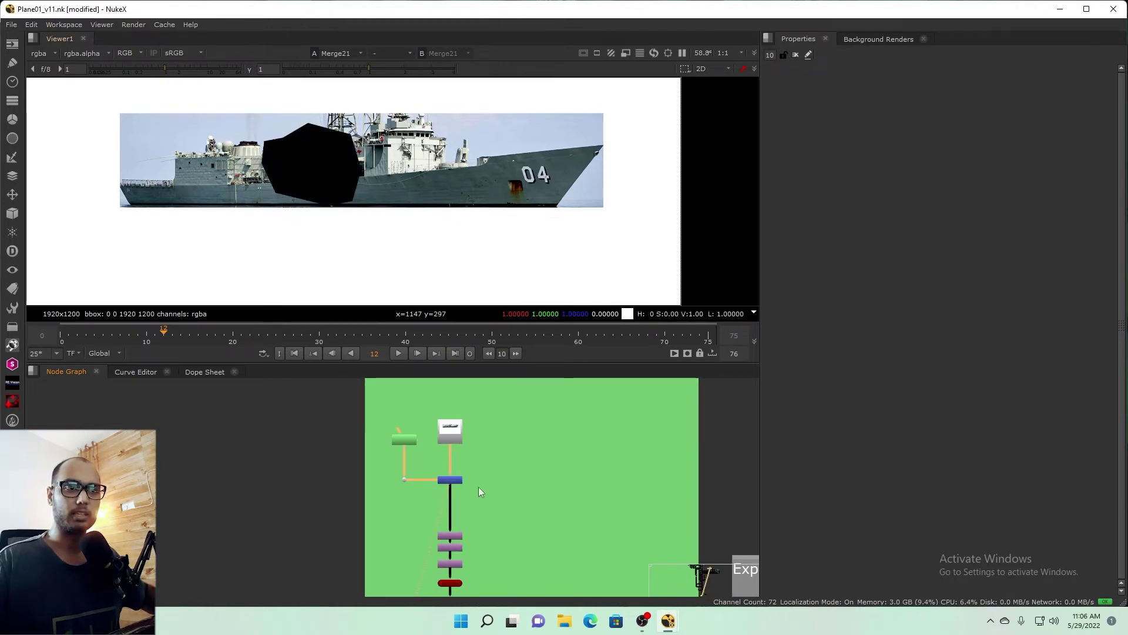
scroll(470, 472, "down", 1)
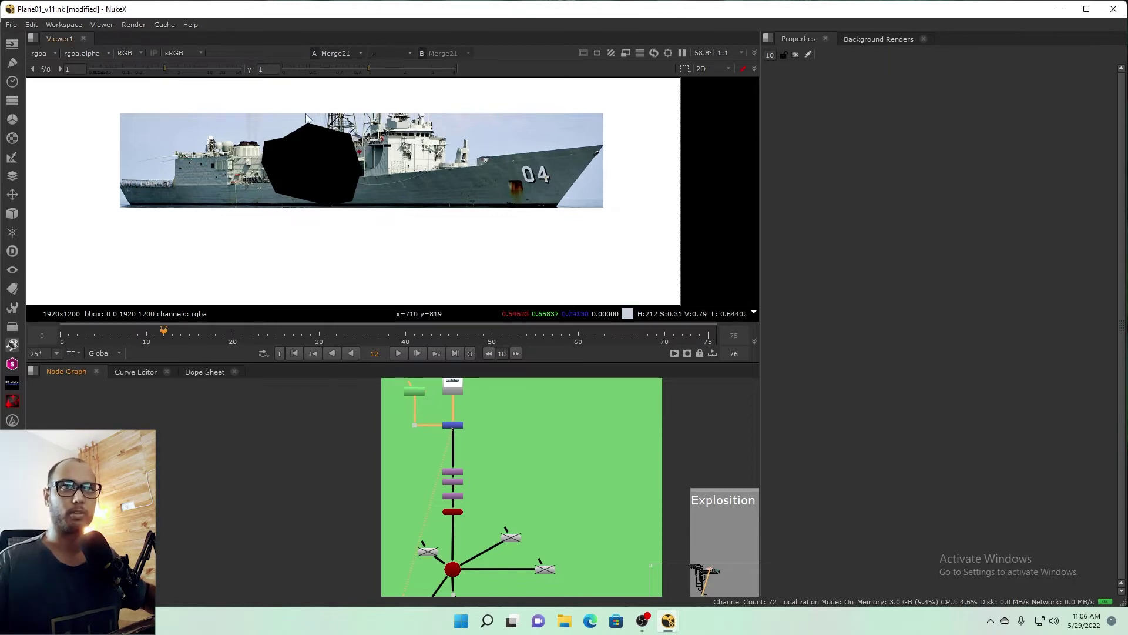
Step: View Card1 in the 3D viewer and orbit around it
scroll(464, 538, "down", 2)
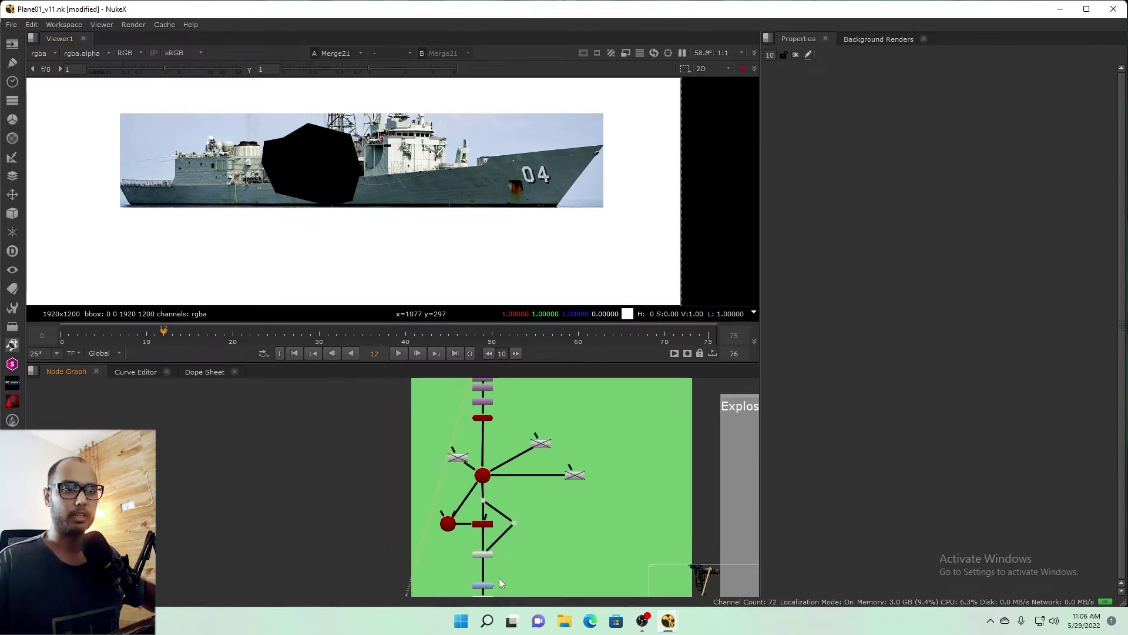
scroll(499, 577, "down", 1)
scroll(510, 574, "down", 2)
scroll(497, 459, "up", 3)
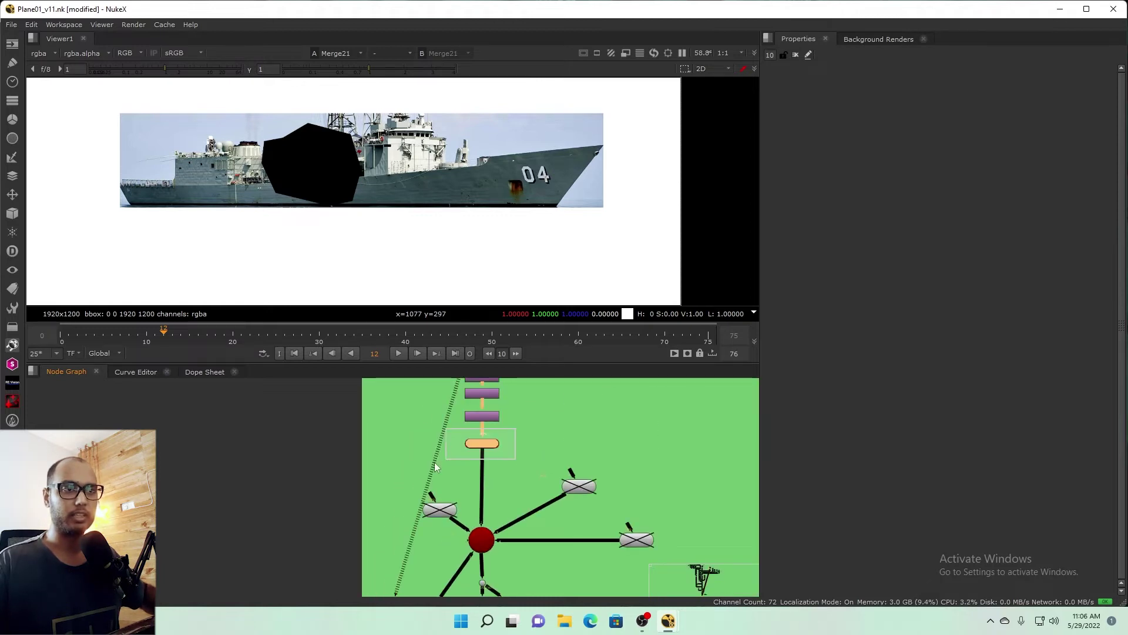
key("1")
mouse_move(204, 222)
left_mouse_down()
mouse_move(426, 211)
mouse_move(191, 186)
mouse_move(672, 189)
mouse_move(526, 298)
left_mouse_up()
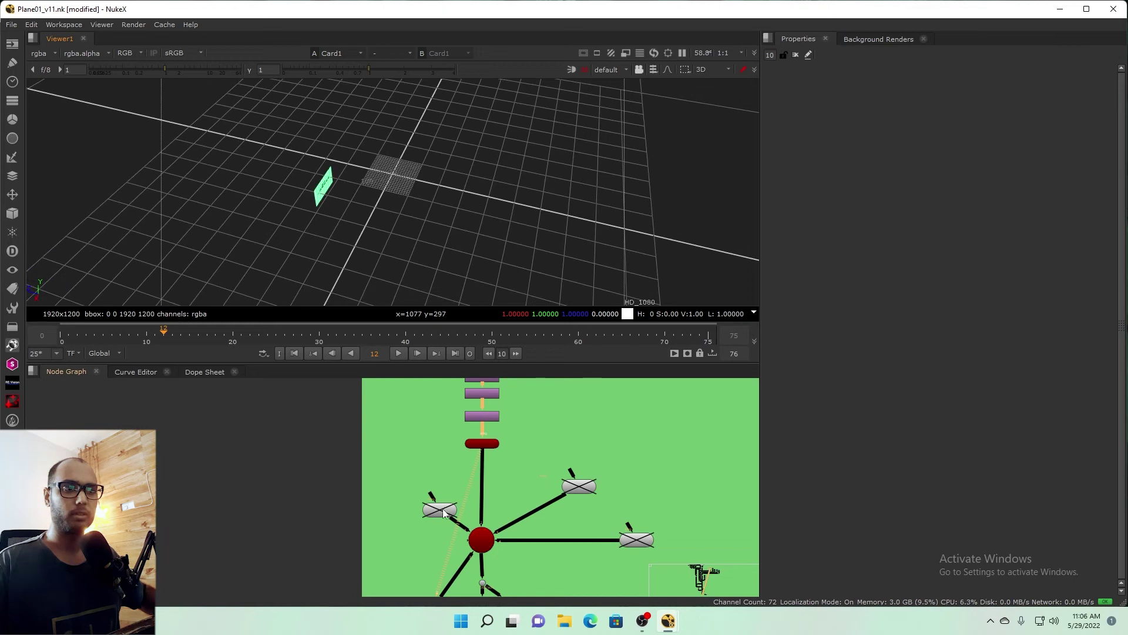
Step: Enable the ReadGeo3 Ocean.obj geometry, orbit to inspect the ocean mesh, and close its properties
scroll(443, 509, "up", 3)
double_click(453, 494)
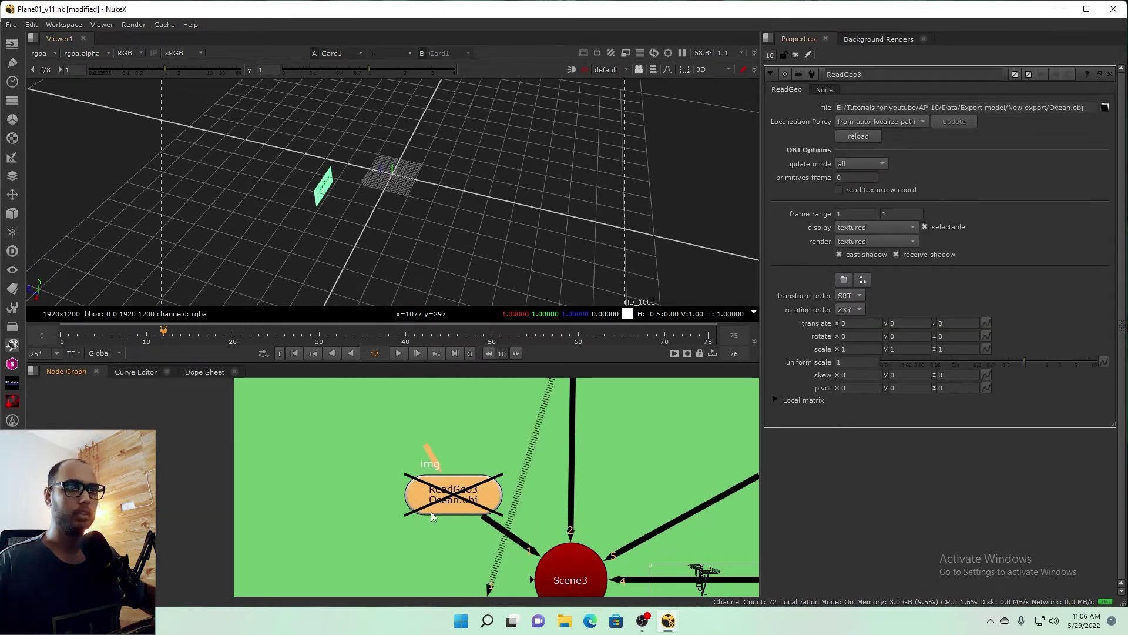
key("d")
scroll(482, 446, "down", 2)
scroll(459, 453, "up", 2)
middle_click(500, 442)
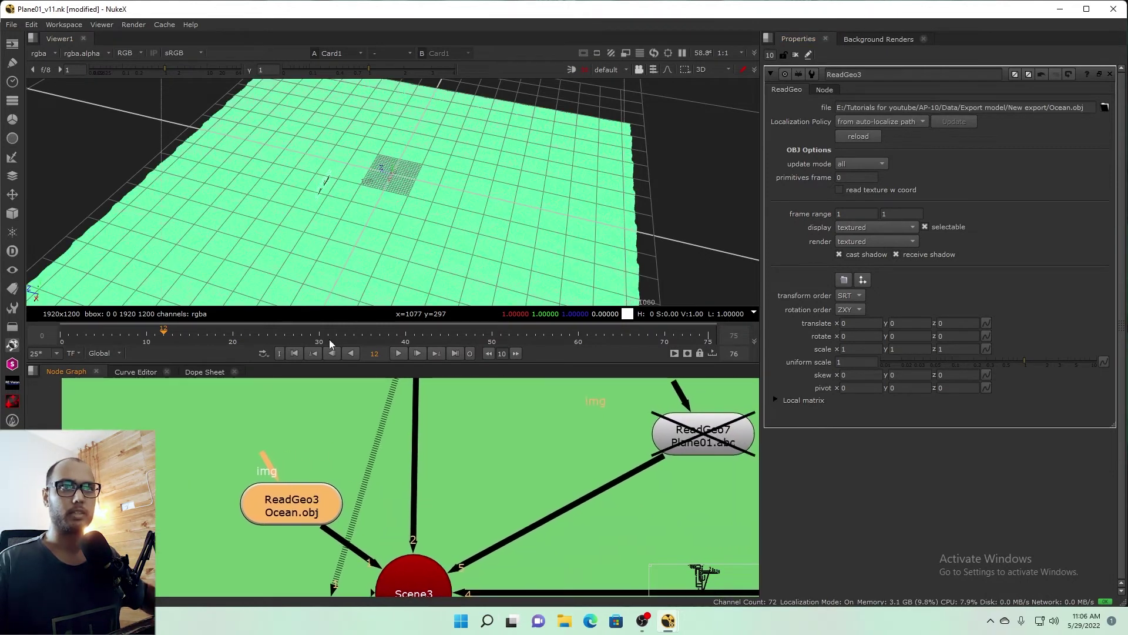
left_click_drag(497, 227, 328, 194)
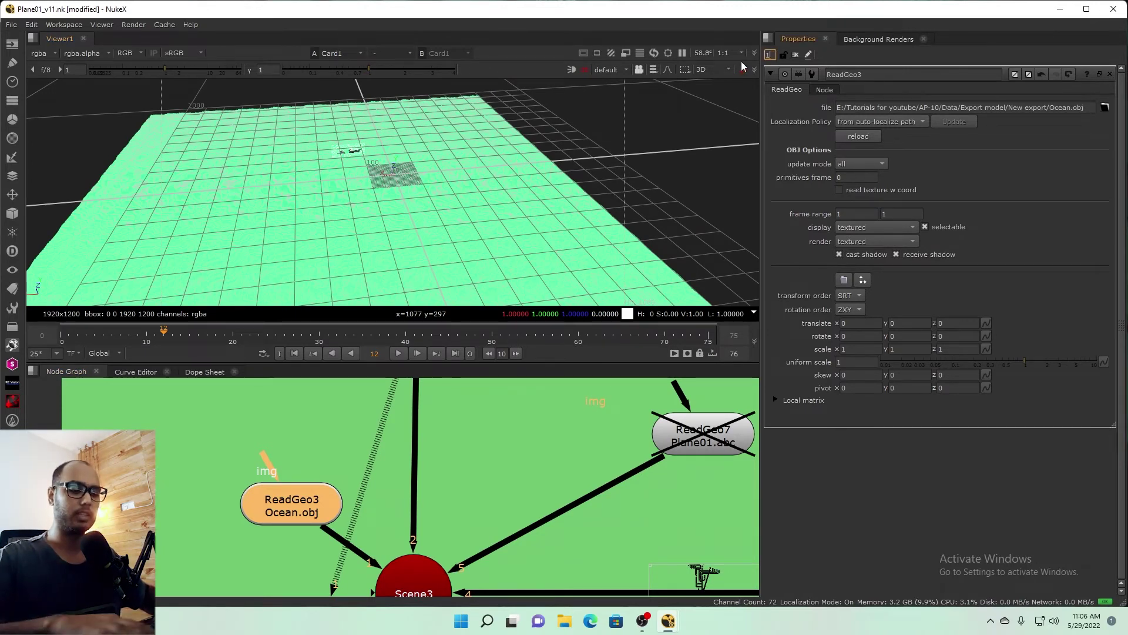
left_click(1111, 74)
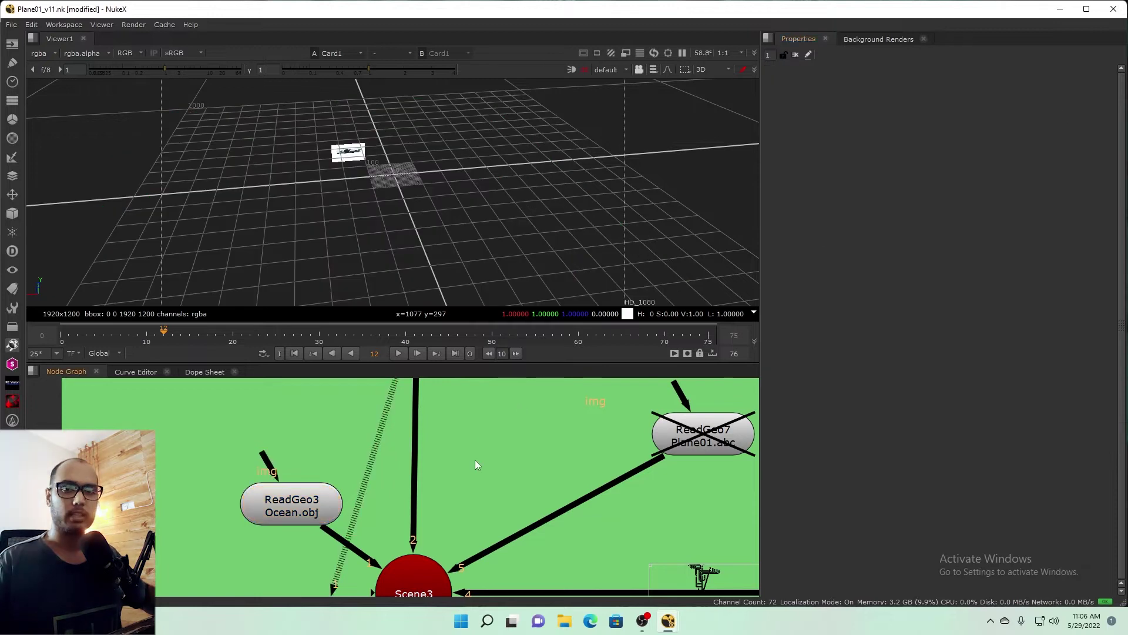
Step: Zoom out to survey the Explosion 01 Dark Smoke and Explosion 02 backdrops
scroll(464, 462, "down", 5)
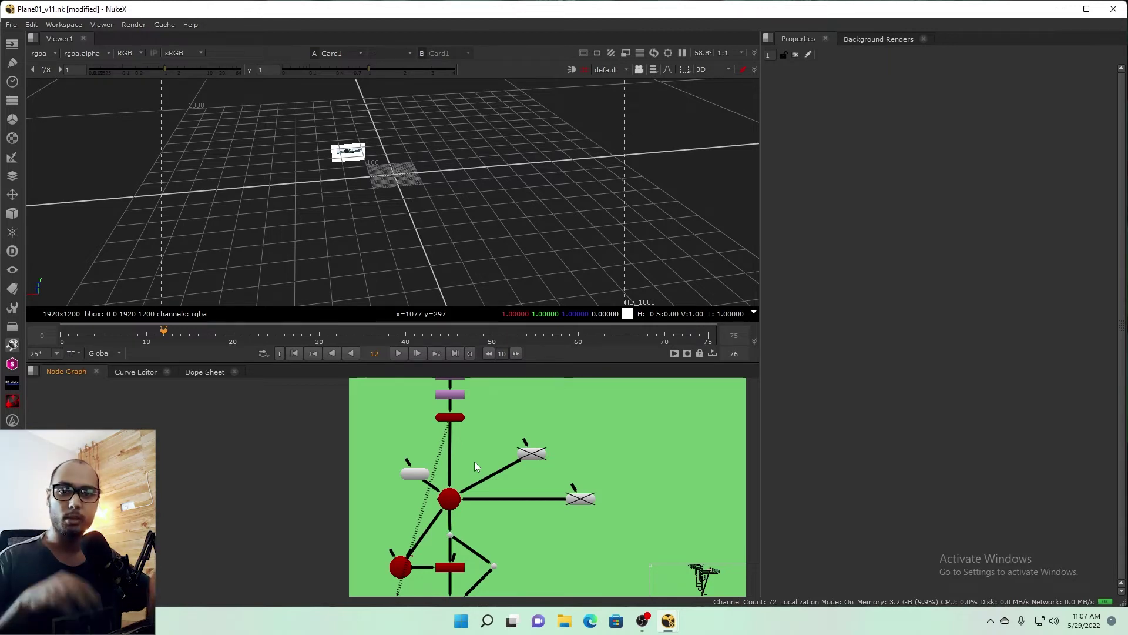
scroll(474, 460, "down", 3)
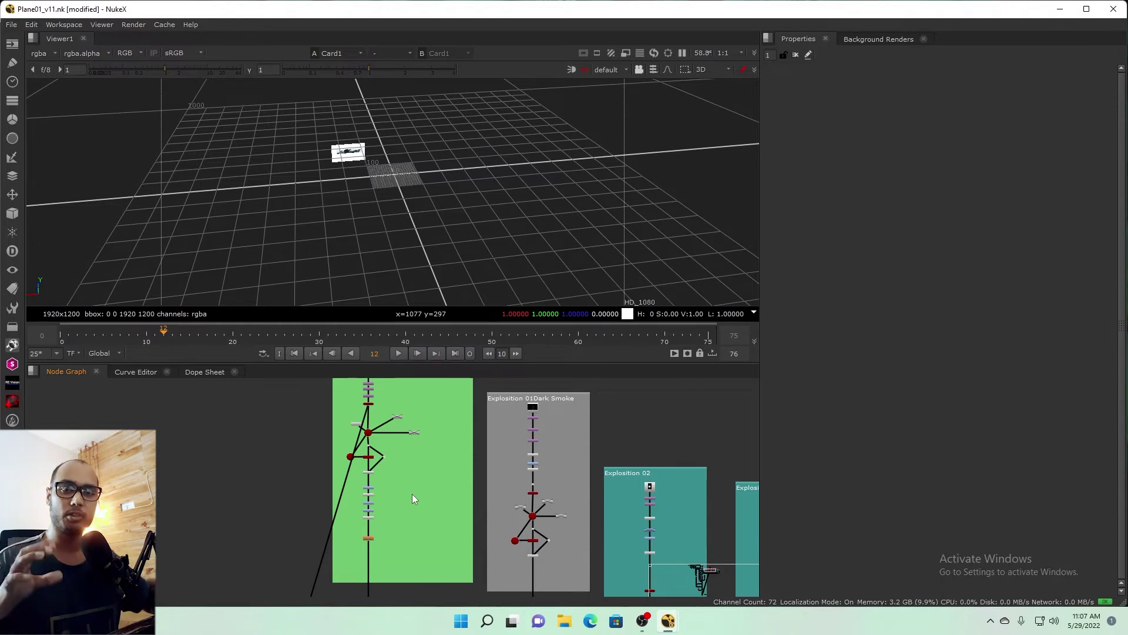
scroll(478, 531, "up", 3)
mouse_move(511, 480)
left_mouse_down()
mouse_move(419, 504)
mouse_move(439, 492)
left_mouse_up()
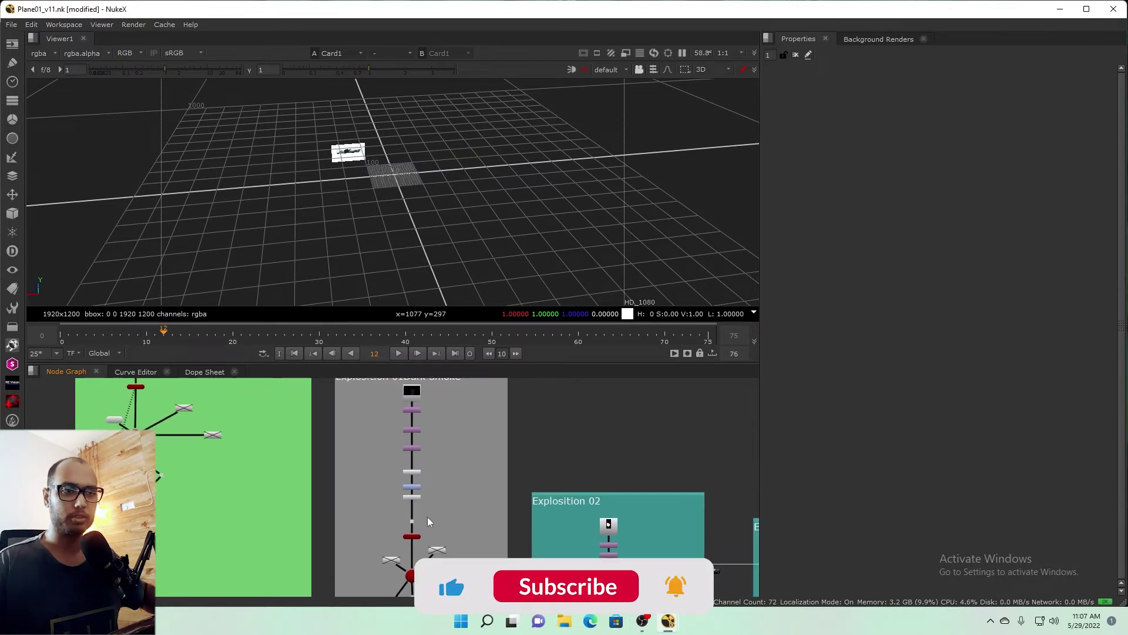
Step: View the Dark Smoke element and re-enable its disabled node so the smoke gets tinted
left_click(412, 497)
key("1")
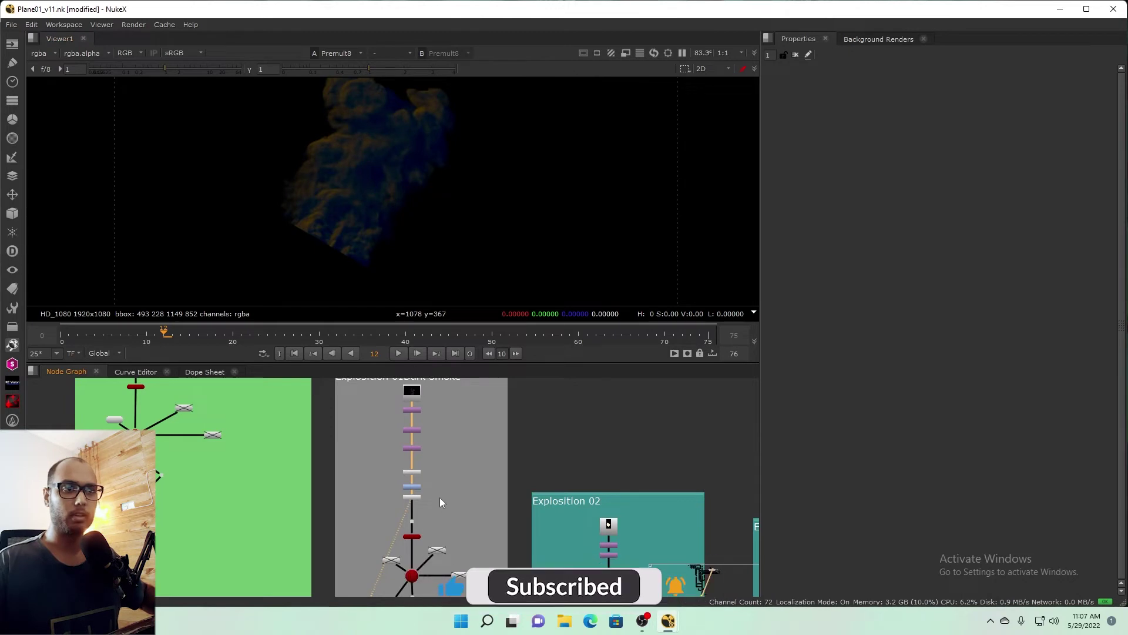
scroll(442, 503, "up", 2)
left_click_drag(385, 482, 446, 496)
key("d")
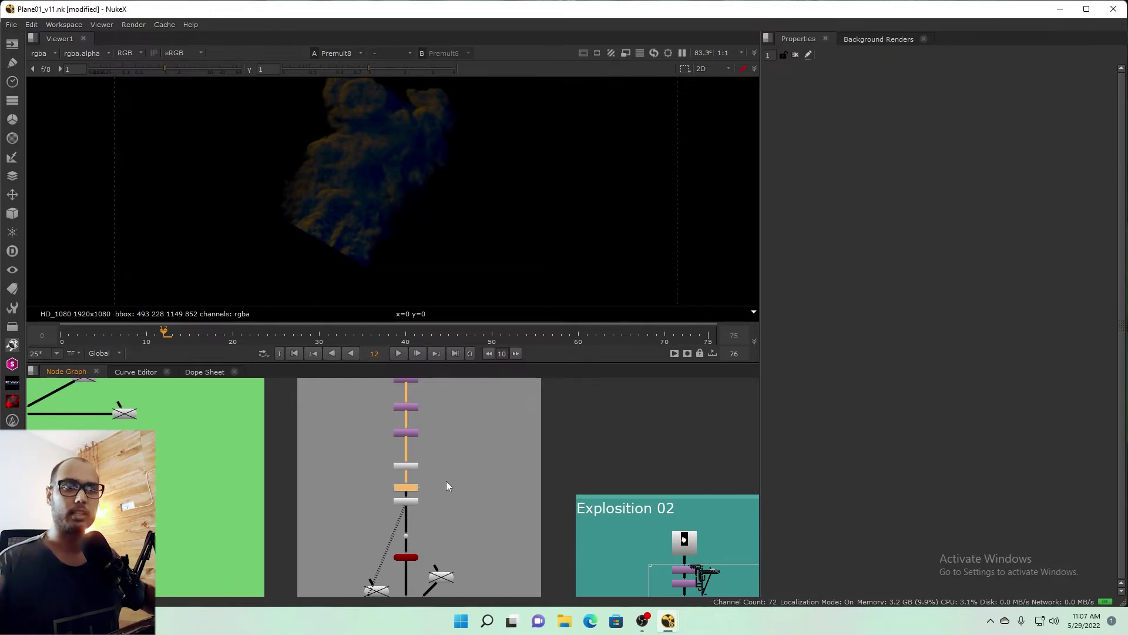
Step: View the bright explosion element and another explosion element's output
scroll(441, 485, "down", 2)
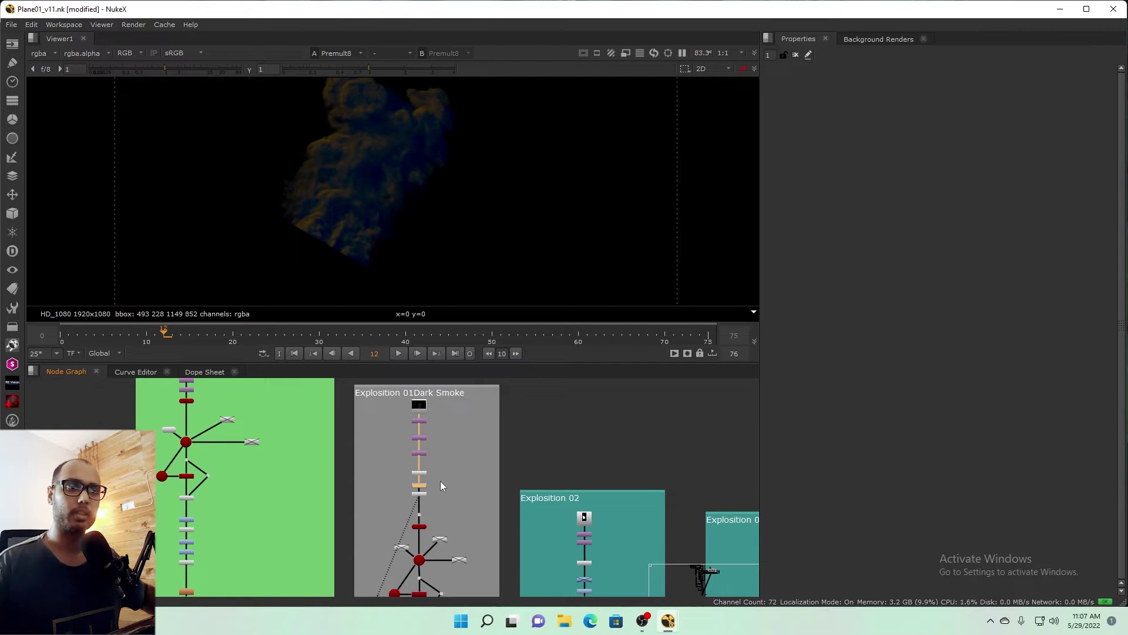
scroll(442, 486, "down", 2)
scroll(513, 516, "down", 1)
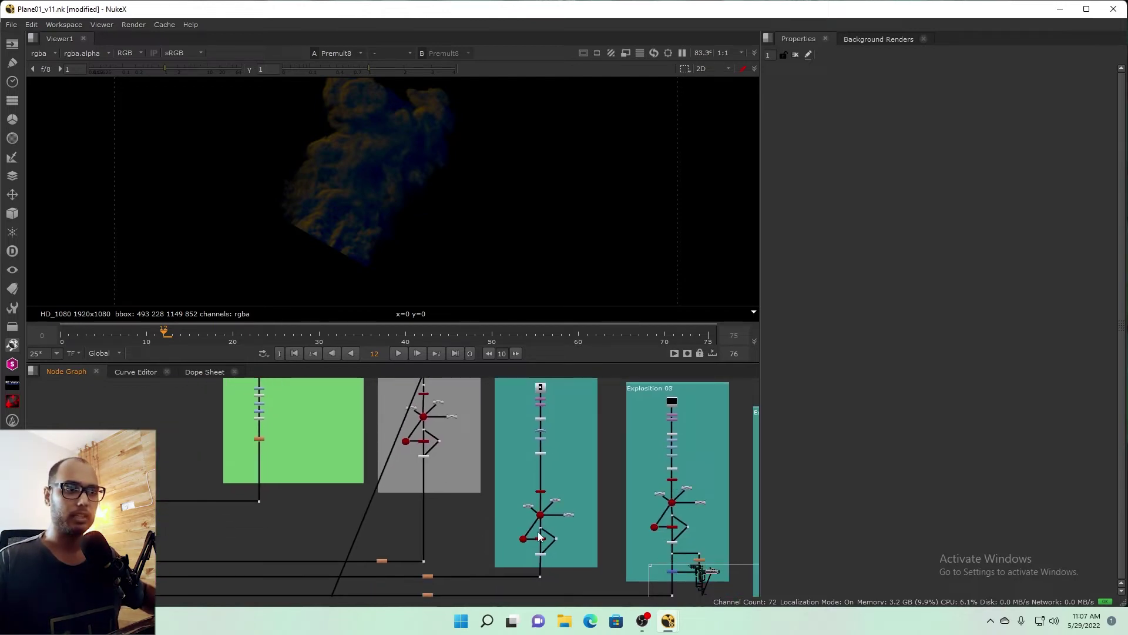
key("1")
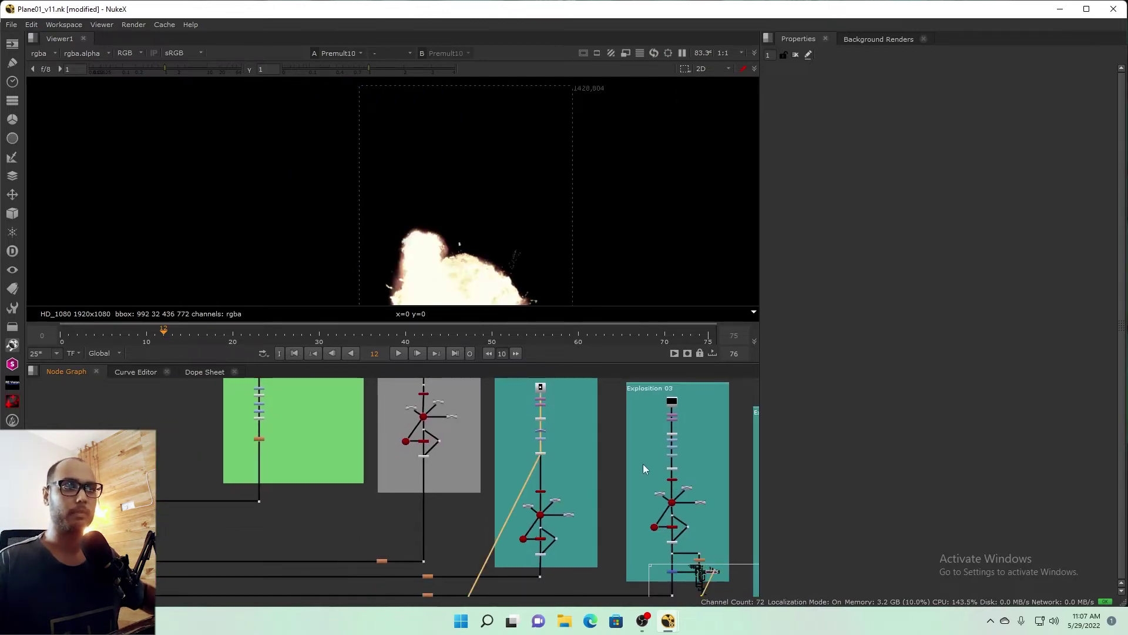
scroll(675, 450, "up", 2)
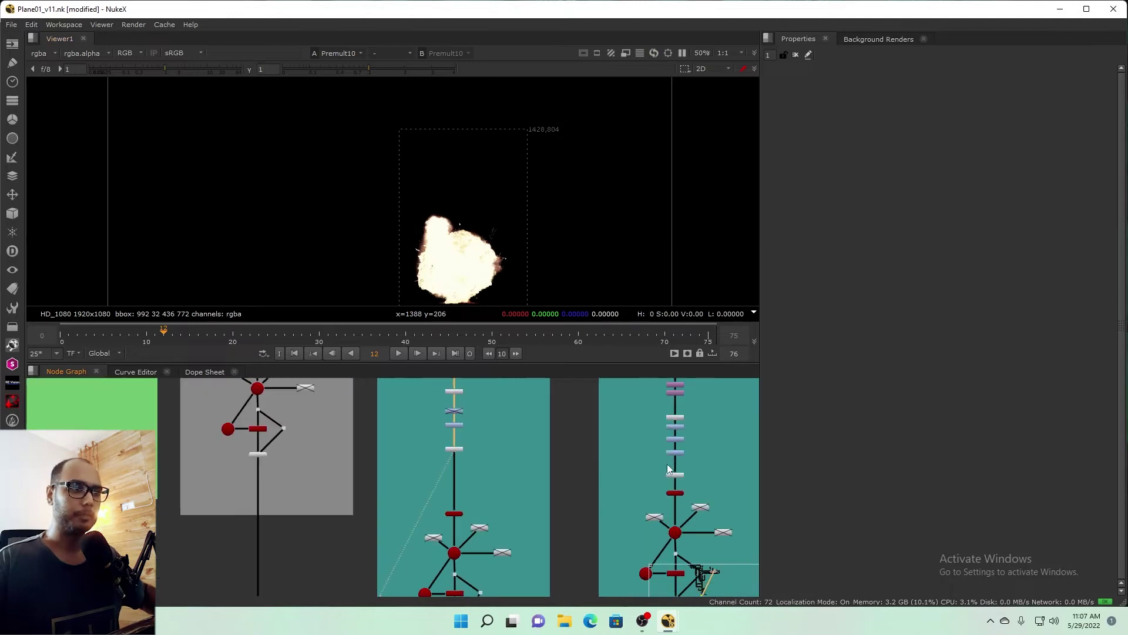
key("2")
Step: Jump to frame 46 and view the retimed explosion from Retime1
left_click(457, 332)
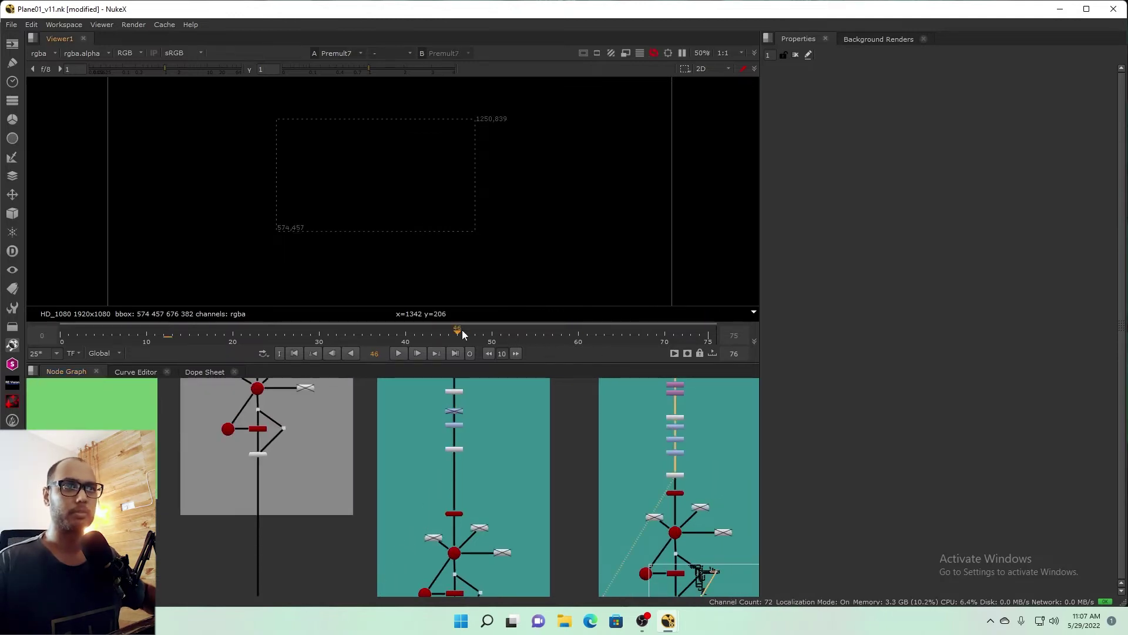
mouse_move(664, 479)
left_mouse_down()
mouse_move(523, 439)
mouse_move(557, 453)
left_mouse_up()
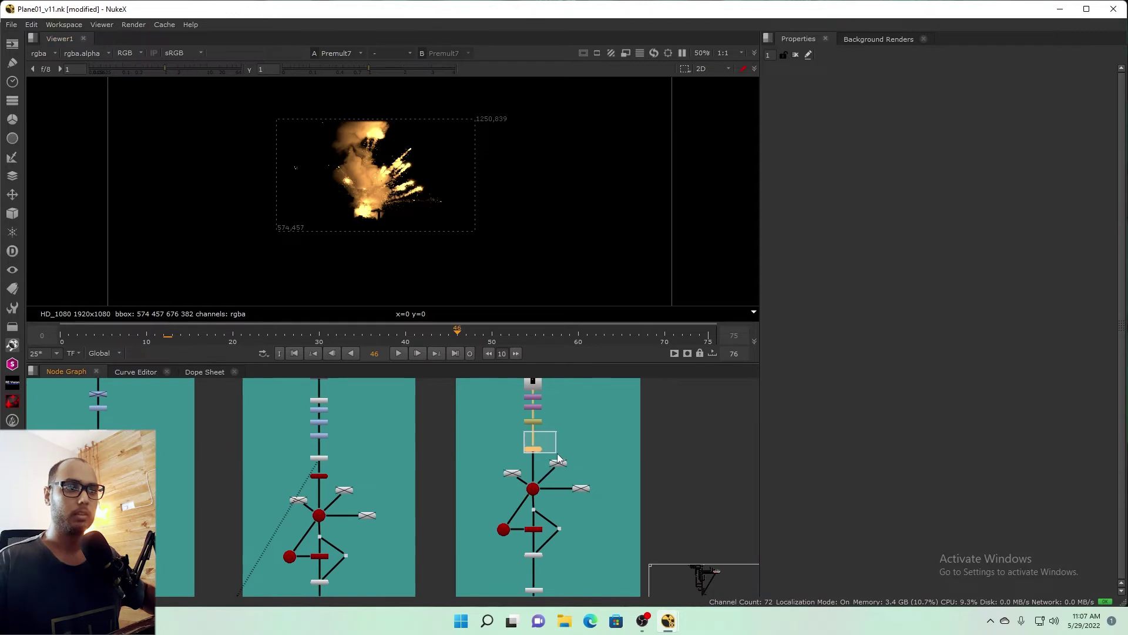
left_click(532, 422)
key("1")
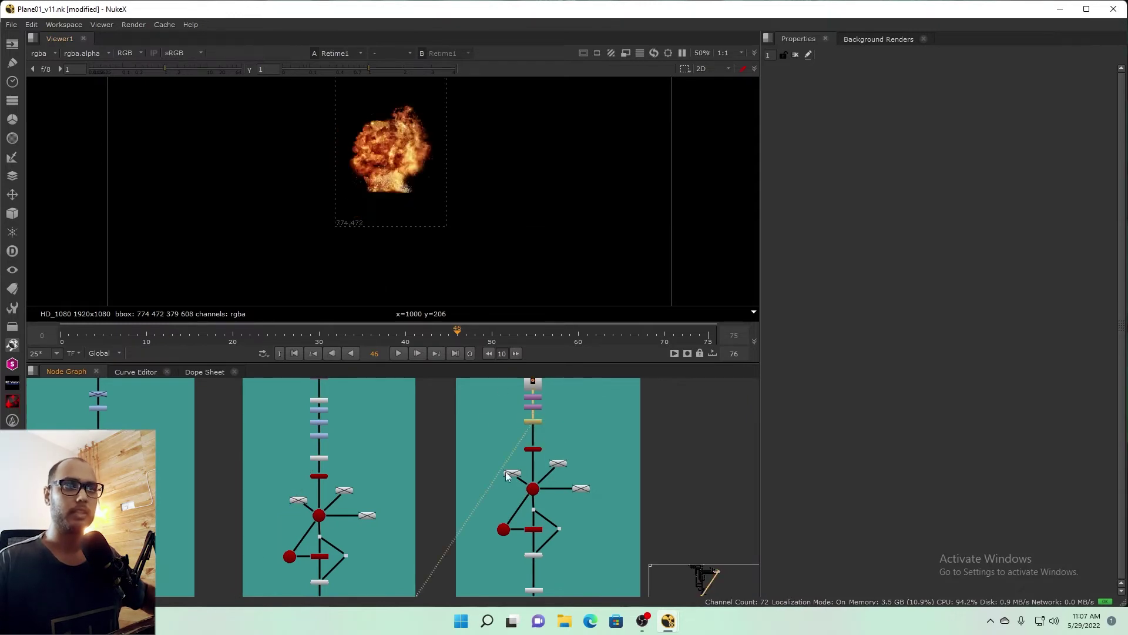
scroll(506, 472, "down", 3)
scroll(470, 507, "down", 2)
scroll(469, 464, "down", 2)
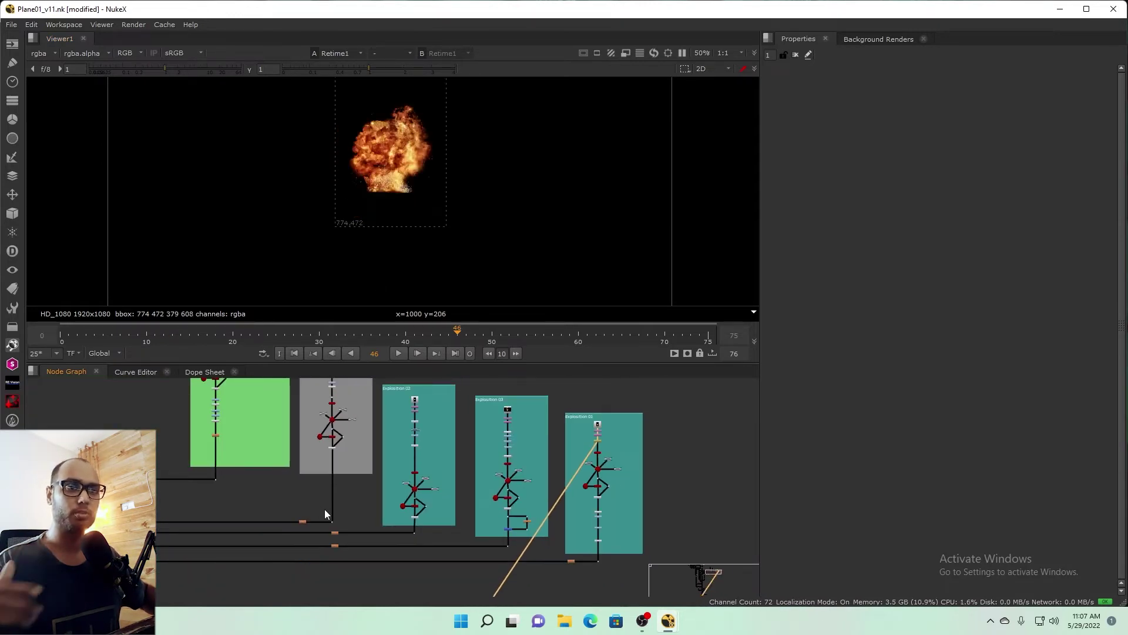
scroll(224, 506, "down", 1)
left_click_drag(223, 506, 414, 494)
Step: View the Merge17 composite in the viewer
left_click(397, 533)
key("1")
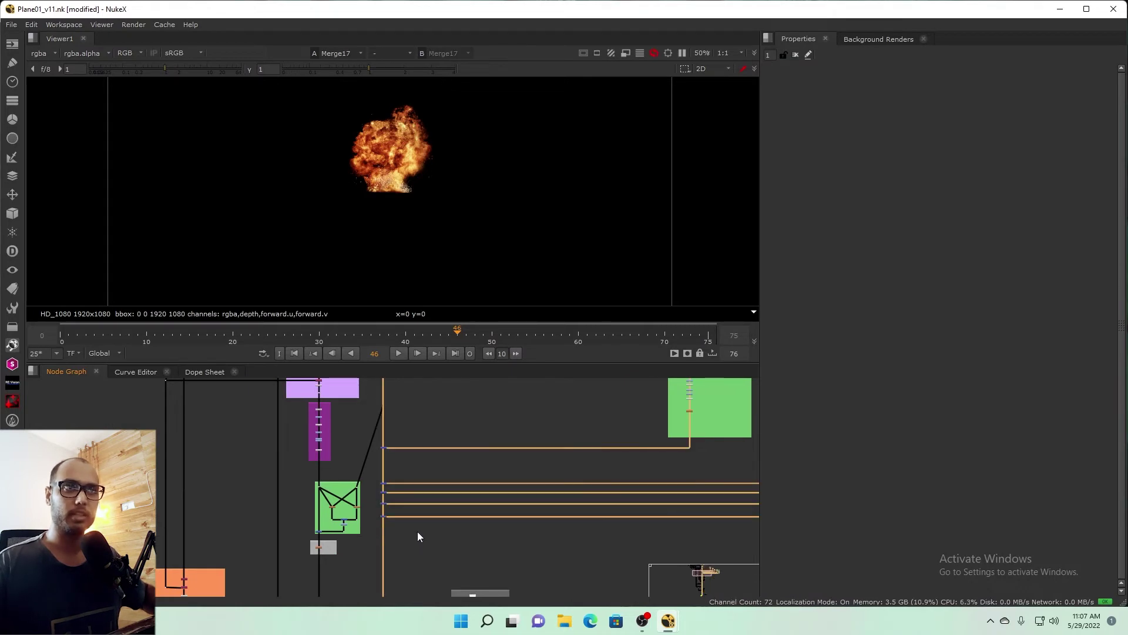
scroll(291, 212, "up", 3)
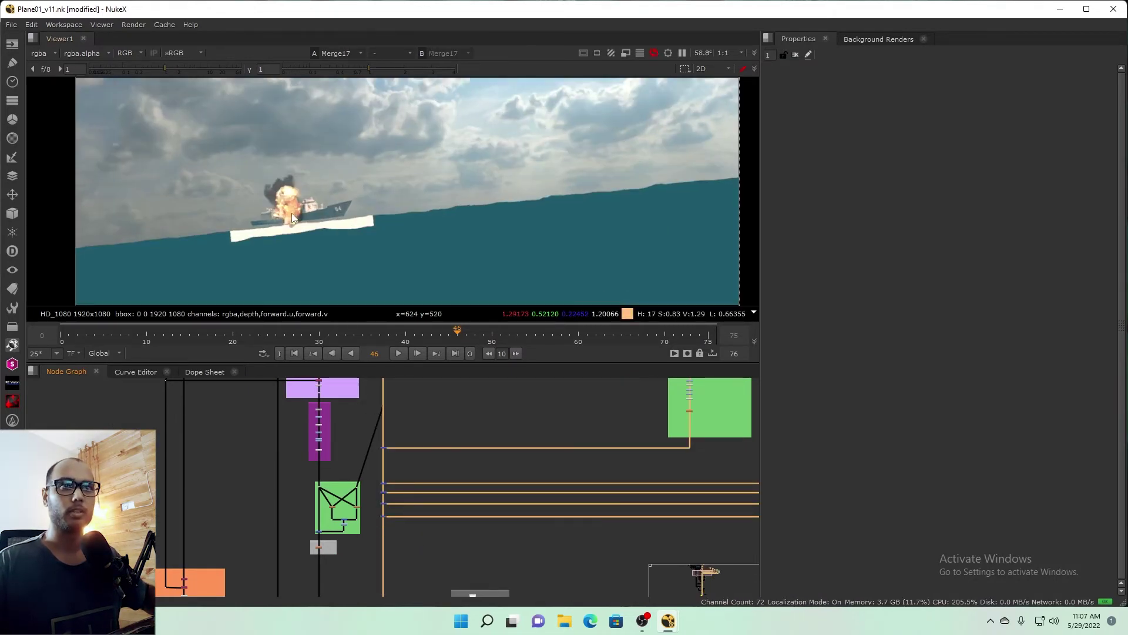
scroll(431, 431, "down", 3)
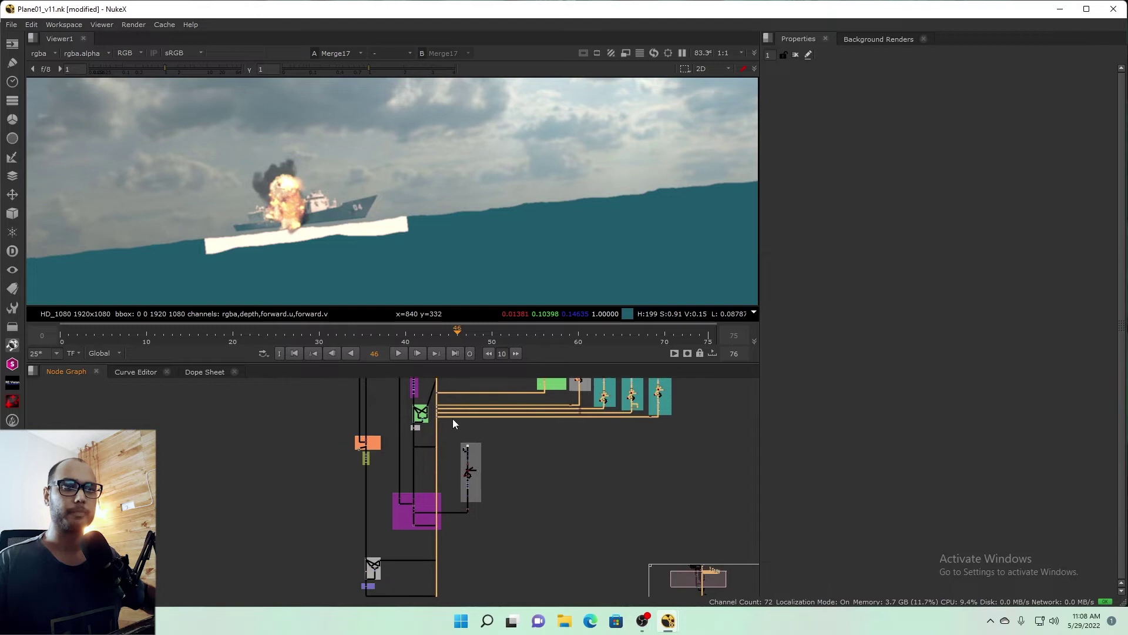
scroll(447, 435, "up", 5)
Step: Switch the viewer to the Merge9 composite and fit the whole frame
left_click_drag(448, 435, 410, 460)
key("1")
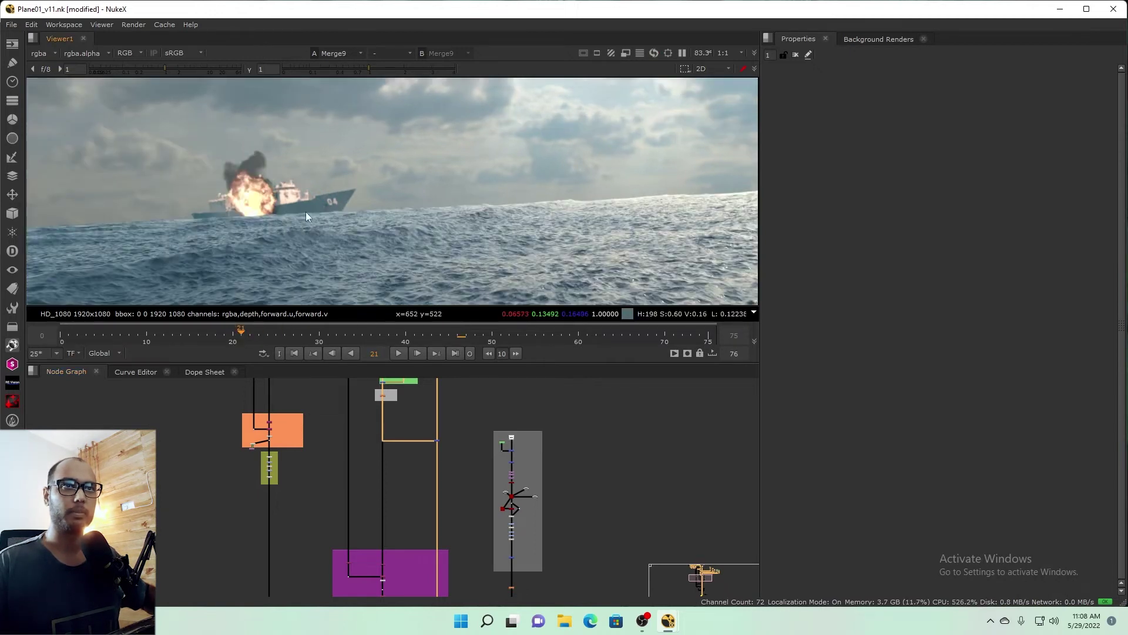
key("minus")
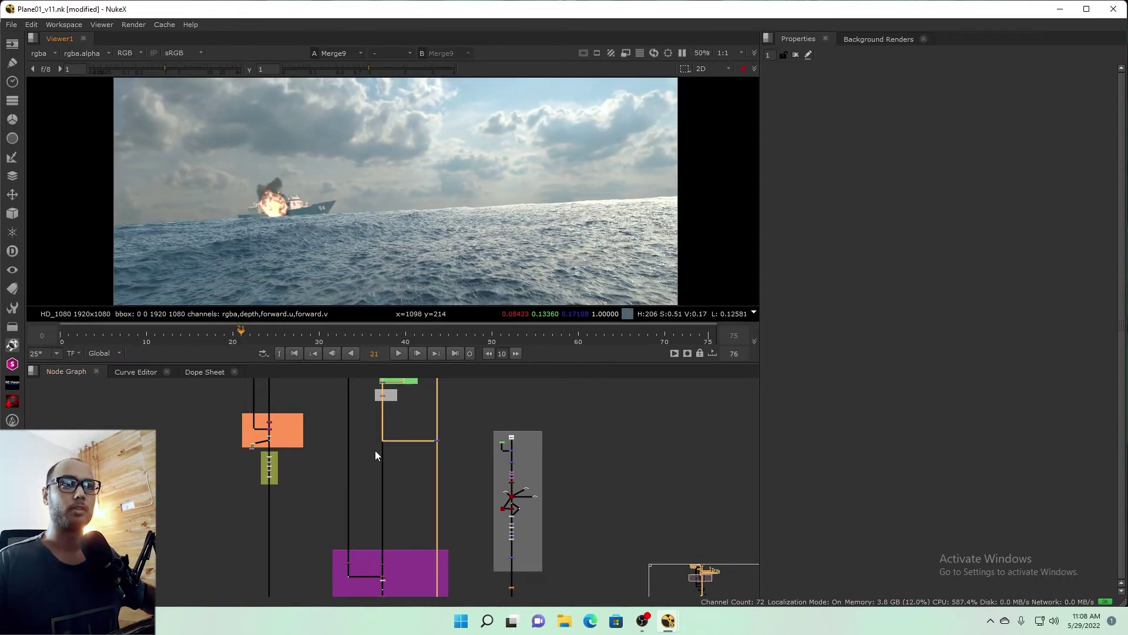
key("f")
scroll(438, 439, "up", 2)
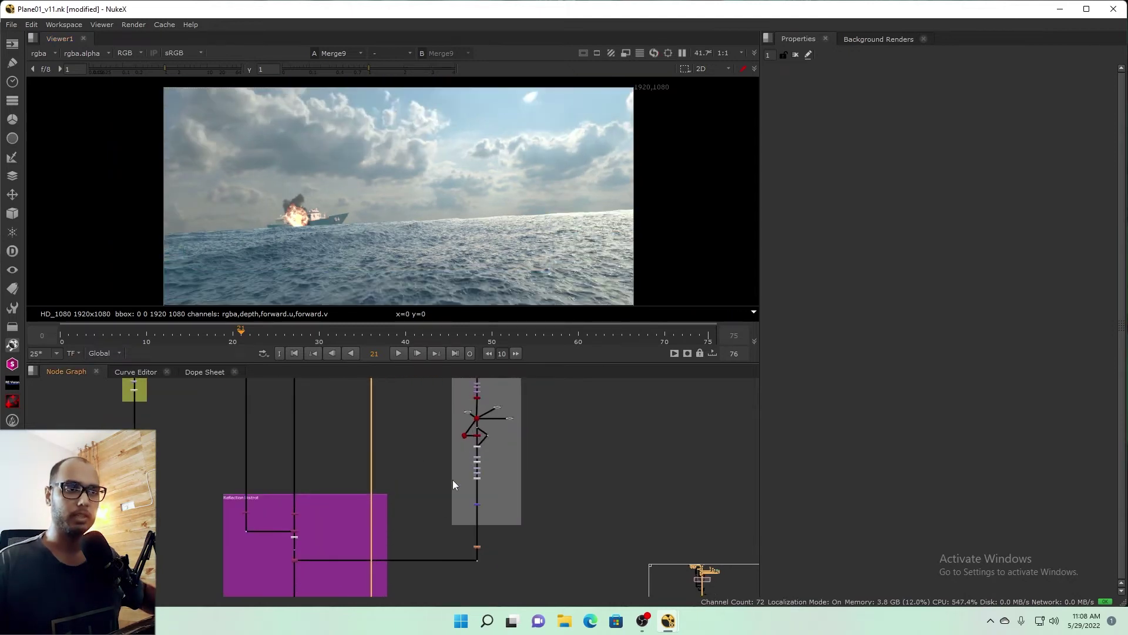
scroll(449, 467, "up", 3)
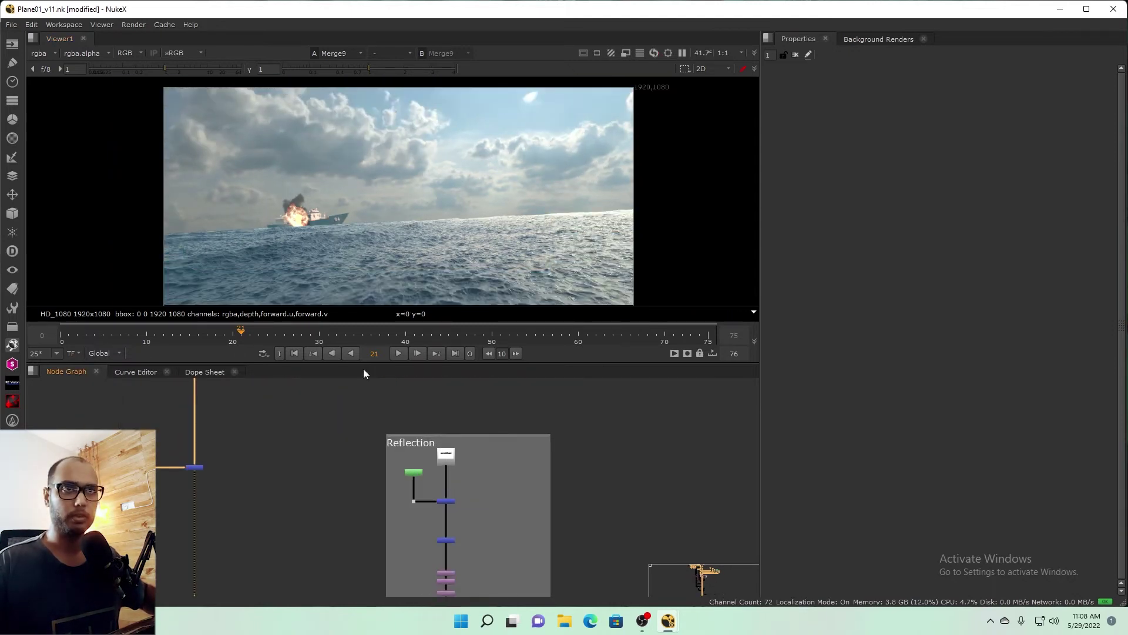
scroll(288, 214, "up", 3)
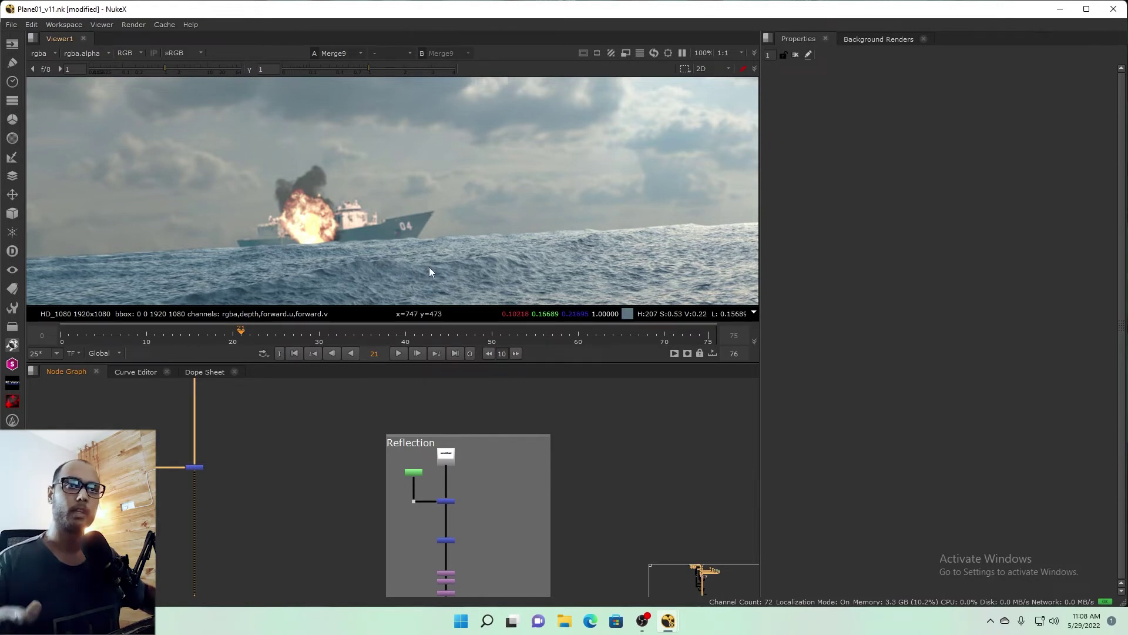
Step: View the Reflection dot, the Merge27 masked ship, then the Mirror2_3 upside-down ship
left_click(413, 501)
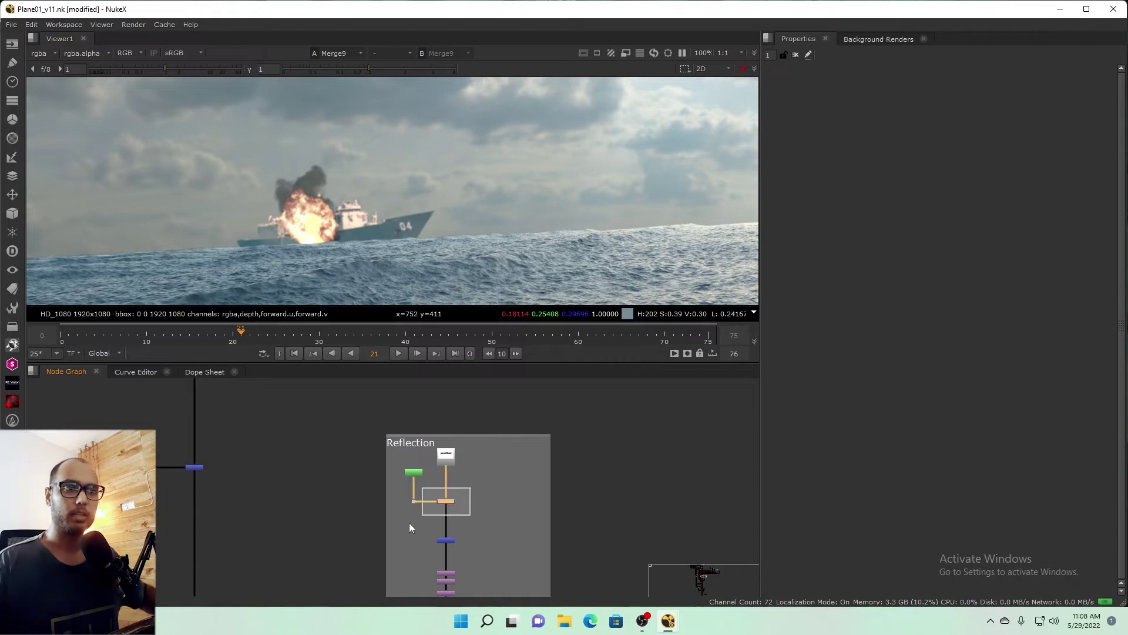
key("1")
left_click(448, 541)
key("1")
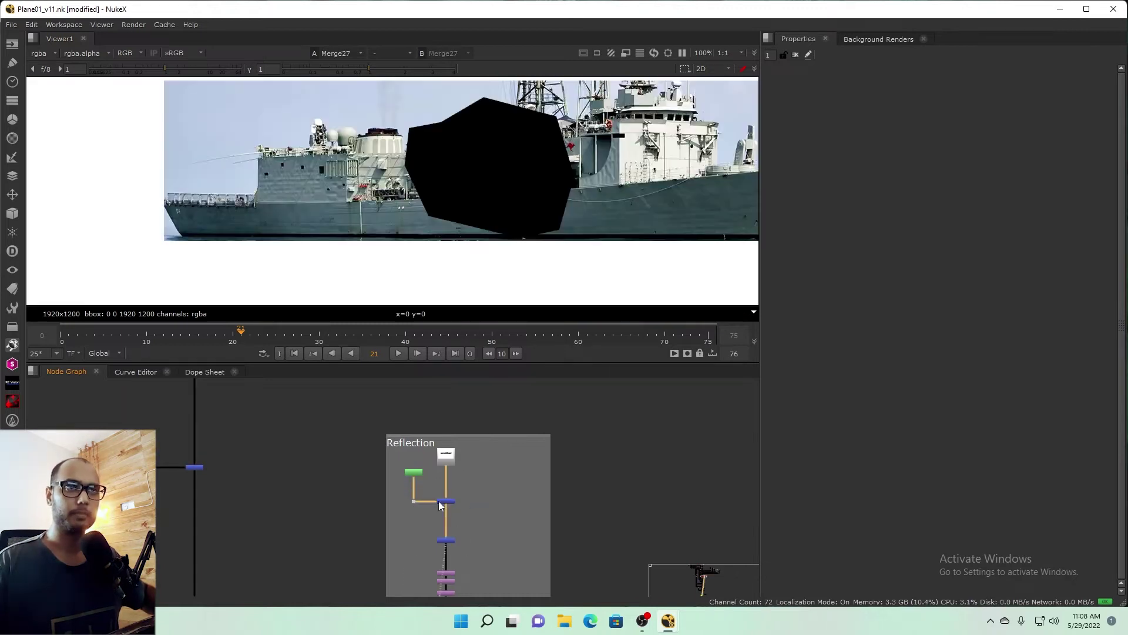
scroll(466, 247, "down", 3)
scroll(466, 460, "up", 3)
left_click(450, 442)
key("1")
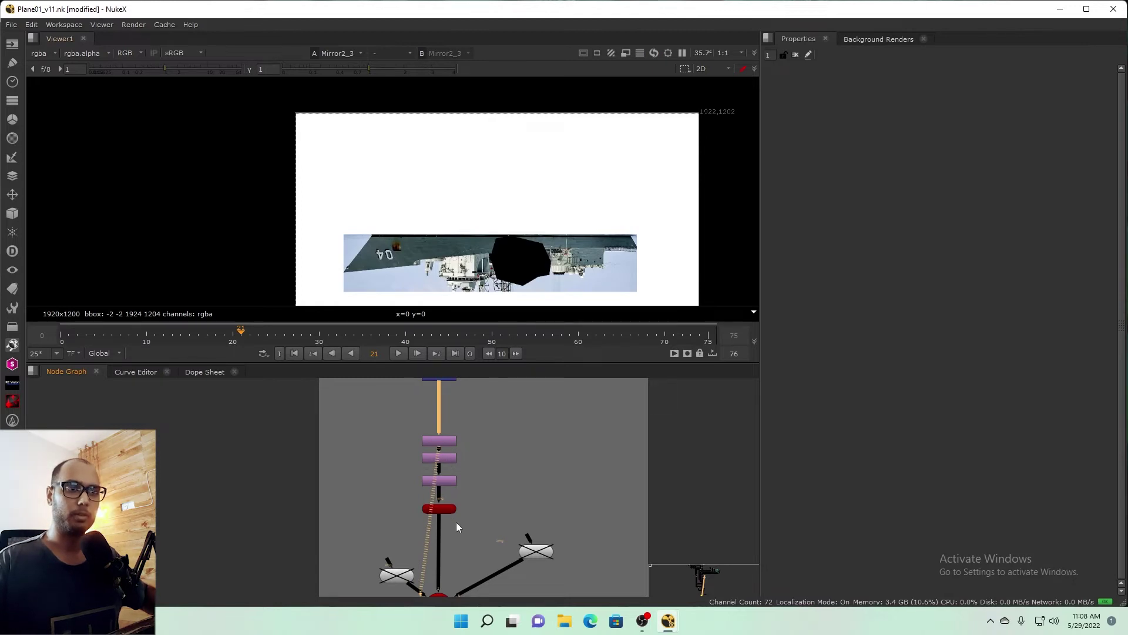
Step: Inspect the Card6 reflection card in the 3D view
left_click_drag(456, 522, 482, 446)
key("1")
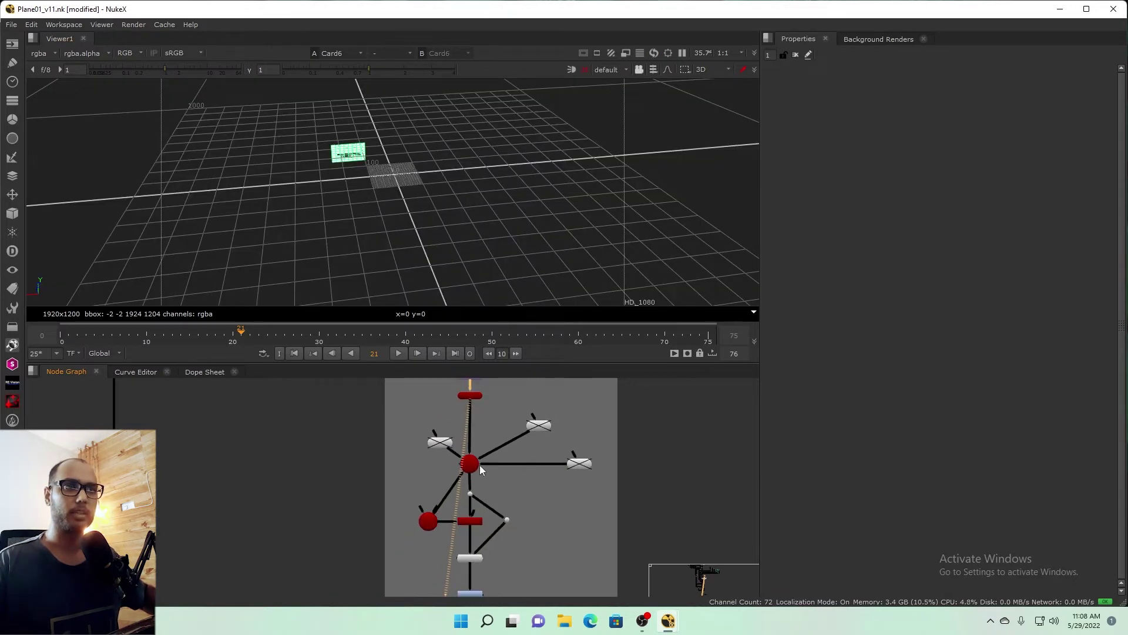
scroll(495, 452, "down", 2)
scroll(509, 527, "down", 1)
scroll(460, 528, "down", 2)
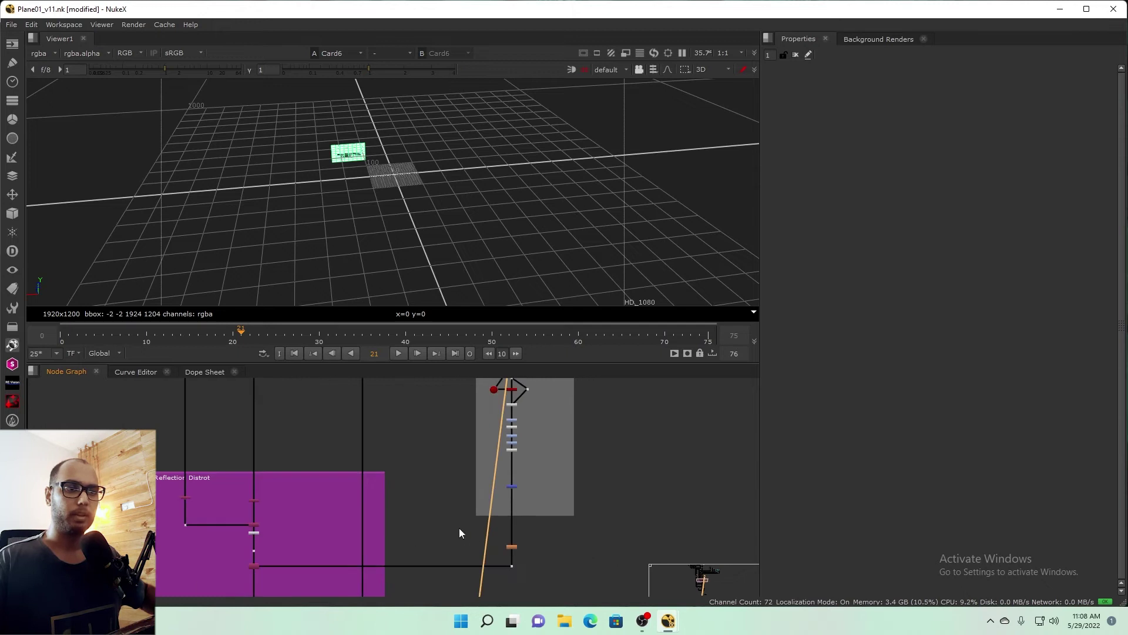
Step: View the Merge25 composite and centre the node graph on the Reflection Distort backdrop
left_click_drag(404, 565, 426, 473)
scroll(420, 500, "down", 1)
left_click(369, 530)
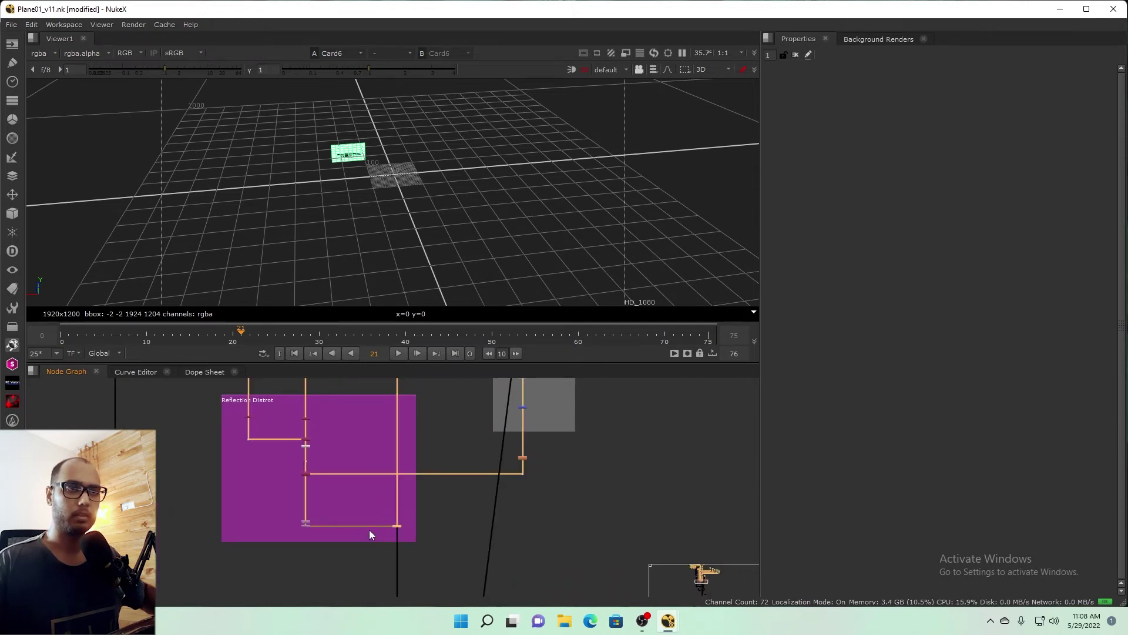
key("1")
scroll(401, 249, "up", 3)
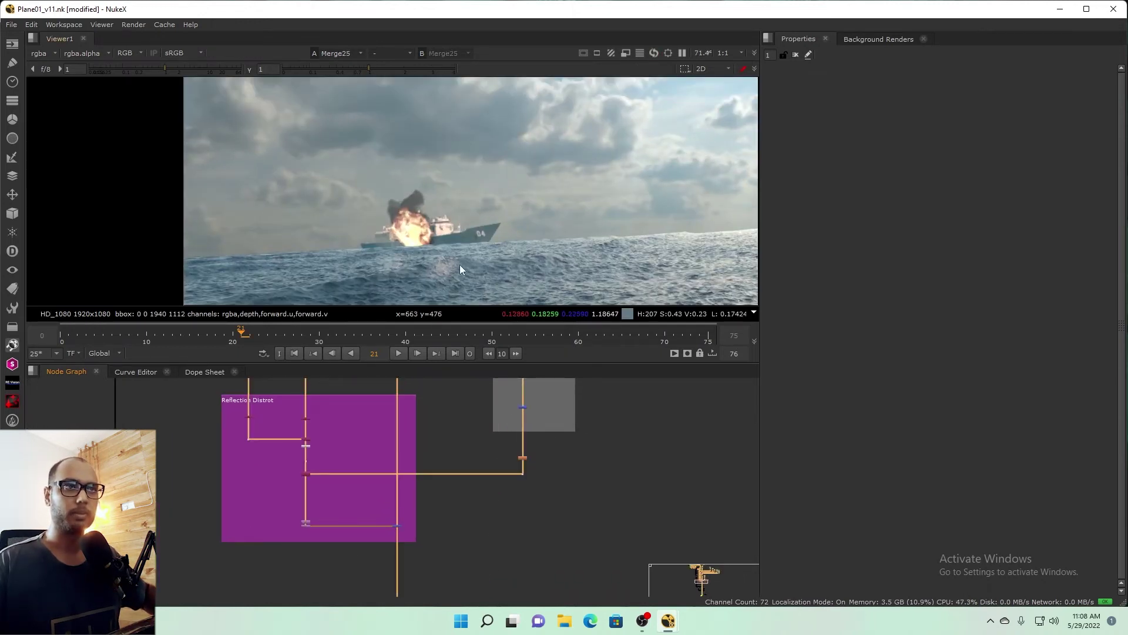
left_click(397, 526)
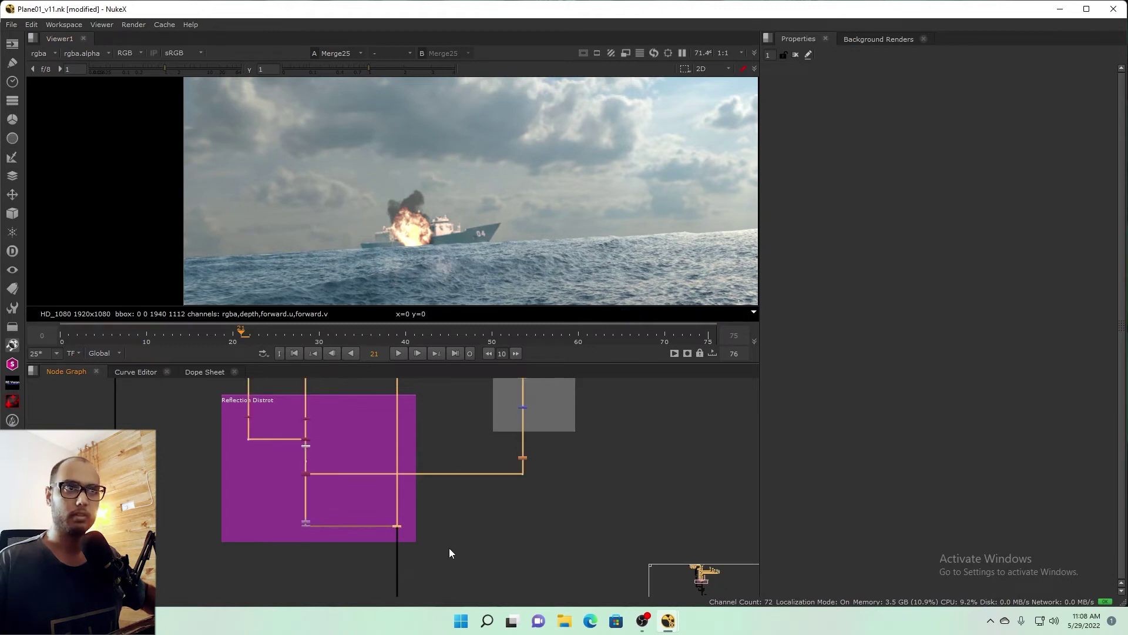
left_click_drag(363, 432, 427, 514)
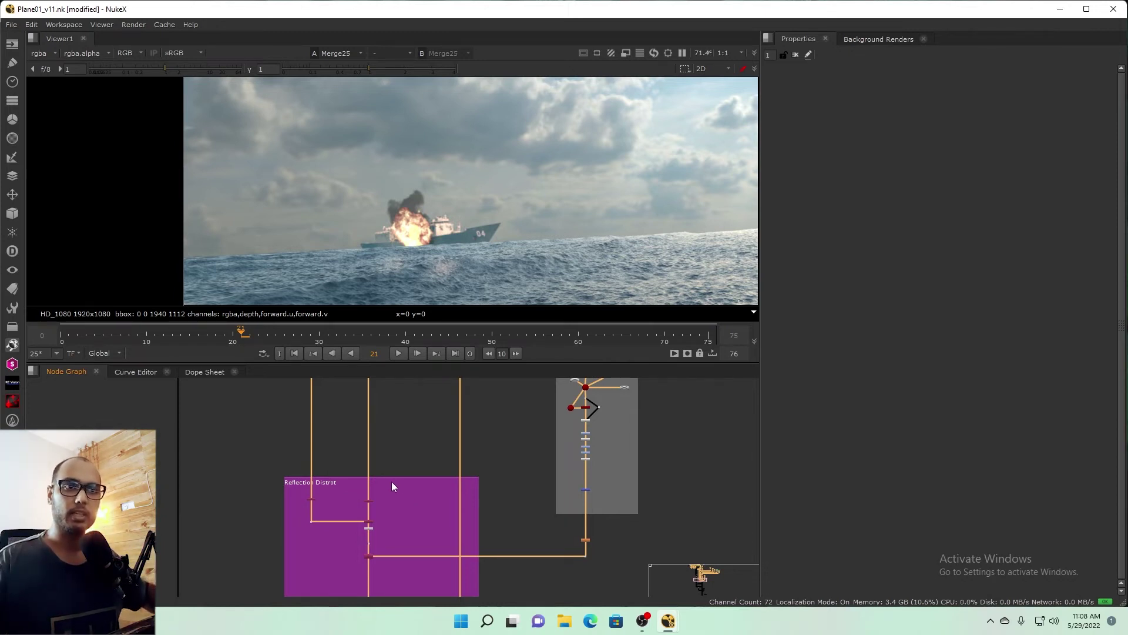
Step: View the output of the node feeding Shuffle13
scroll(334, 494, "up", 3)
left_click_drag(321, 484, 245, 505)
key("1")
scroll(501, 189, "down", 3)
scroll(569, 210, "down", 2)
scroll(488, 192, "down", 2)
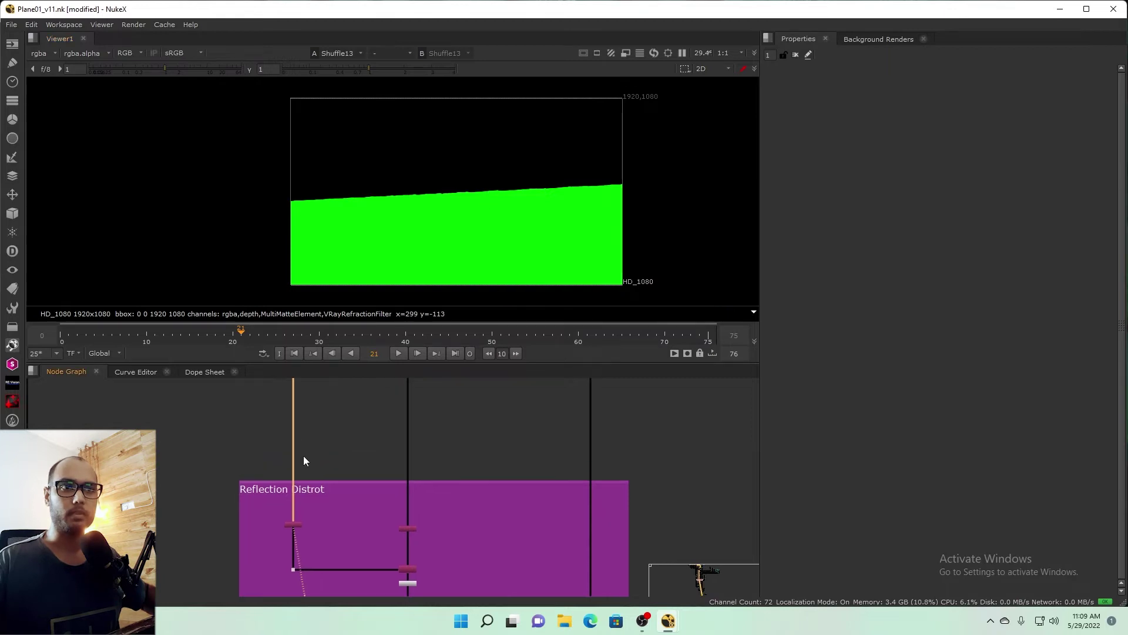
scroll(322, 572, "up", 3)
Step: Check Shuffle13's layer settings
left_click_drag(322, 573, 358, 421)
scroll(345, 466, "up", 3)
double_click(345, 465)
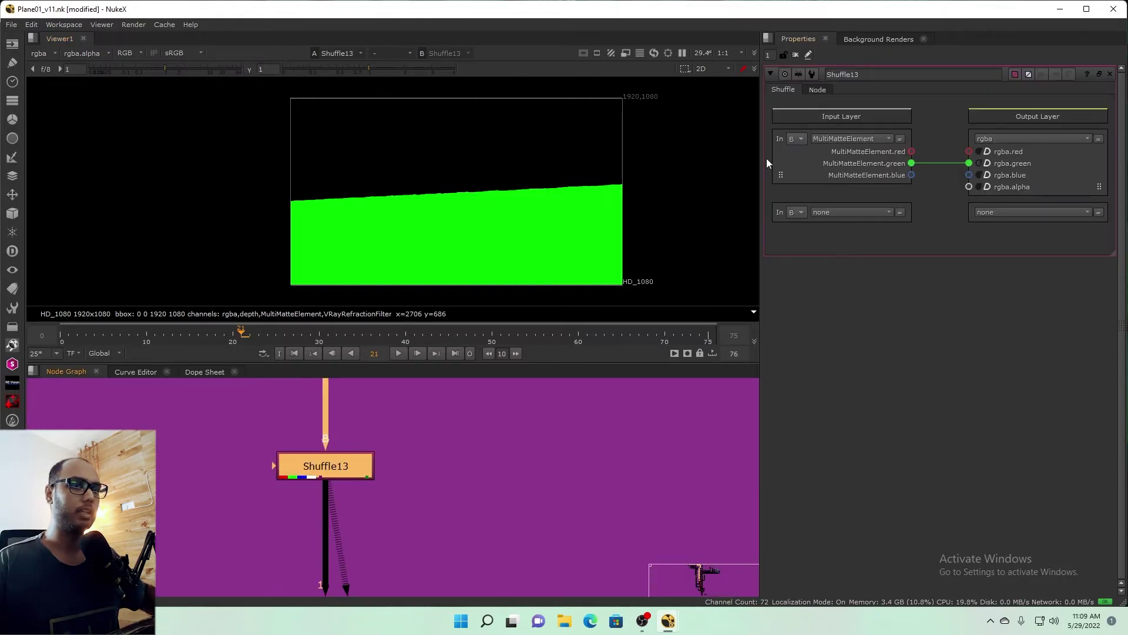
left_click(1110, 75)
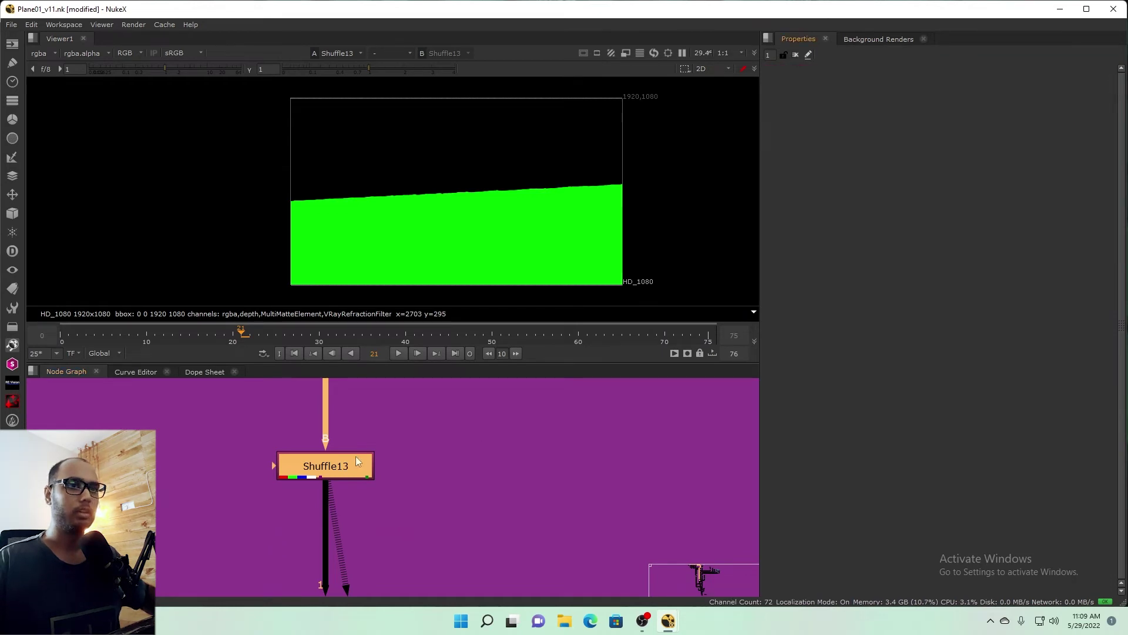
scroll(358, 460, "down", 3)
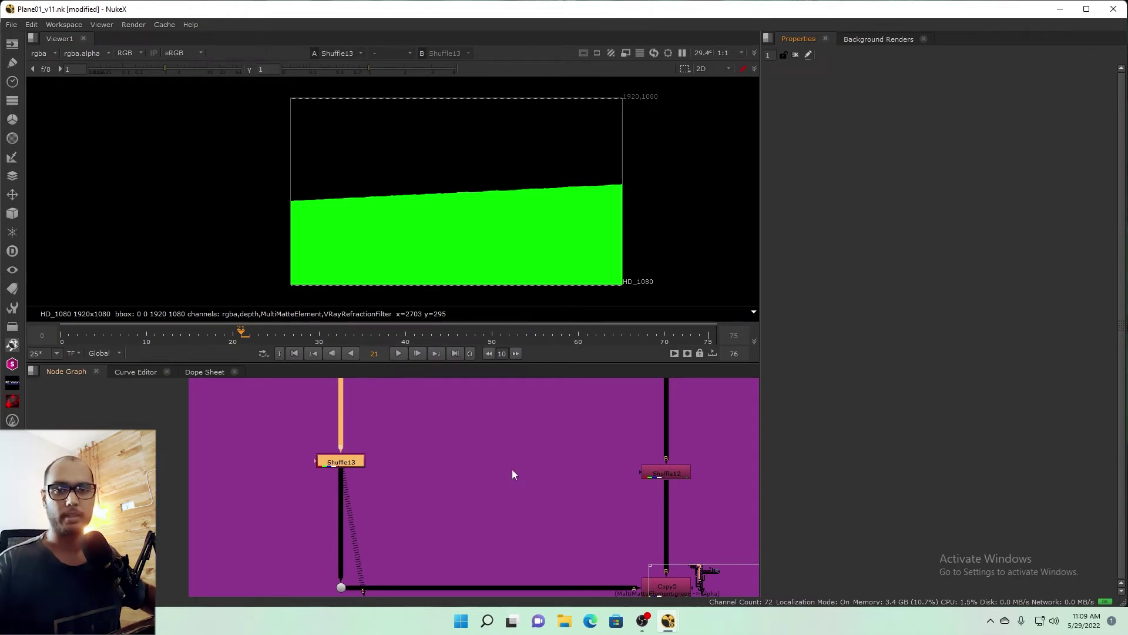
Step: View Shuffle12's lighting pass and check its layer settings
mouse_move(509, 464)
left_mouse_down()
mouse_move(509, 498)
mouse_move(446, 523)
left_mouse_up()
left_click(445, 517)
key("alt+i")
left_click(685, 326)
key("1")
left_click(499, 454)
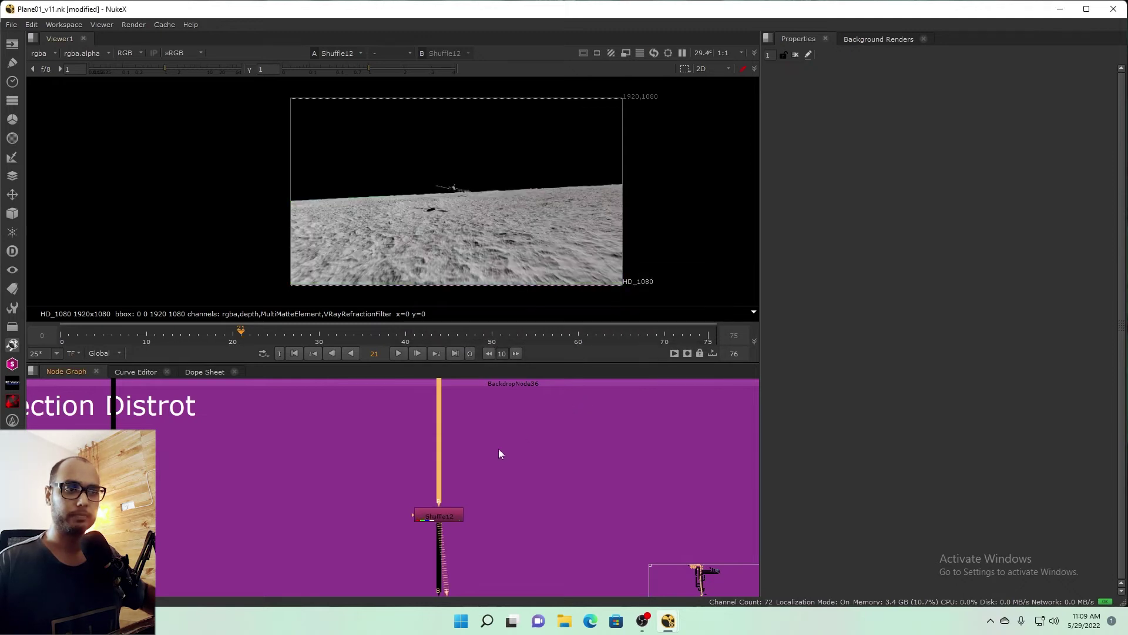
double_click(443, 517)
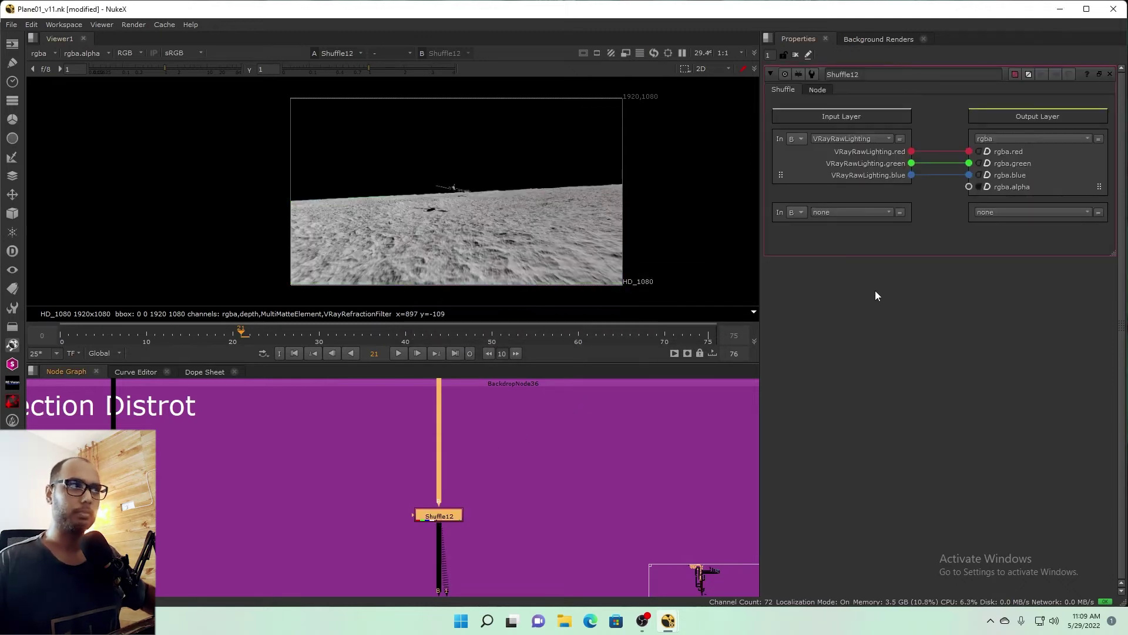
left_click(1110, 74)
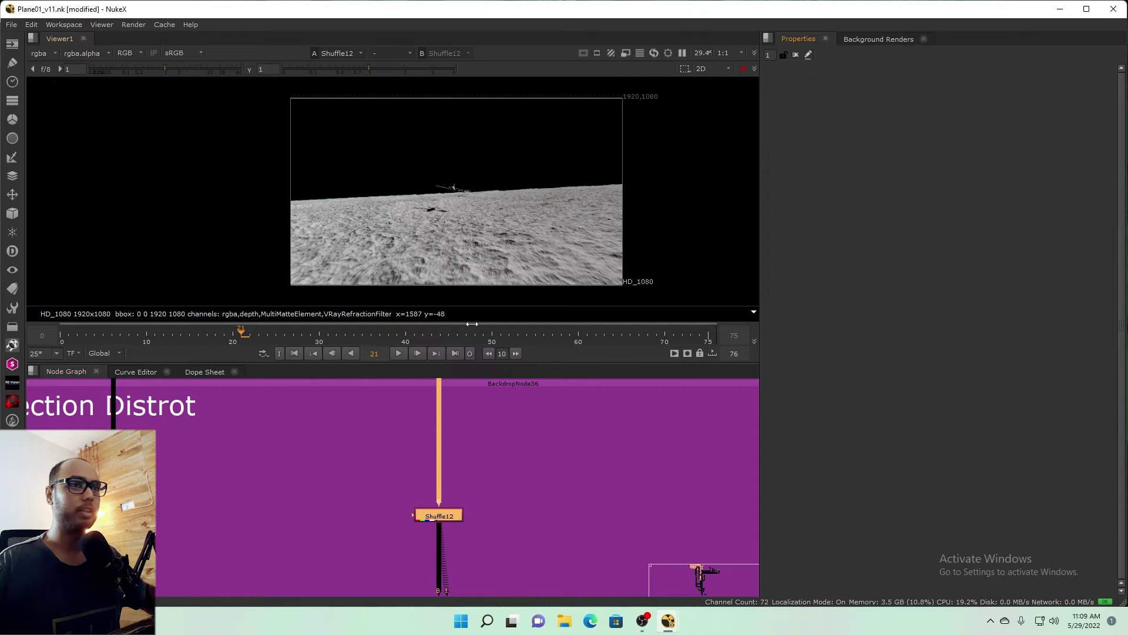
Step: Scrub the timeline to watch the plane approach, returning to frame 20
left_click(268, 333)
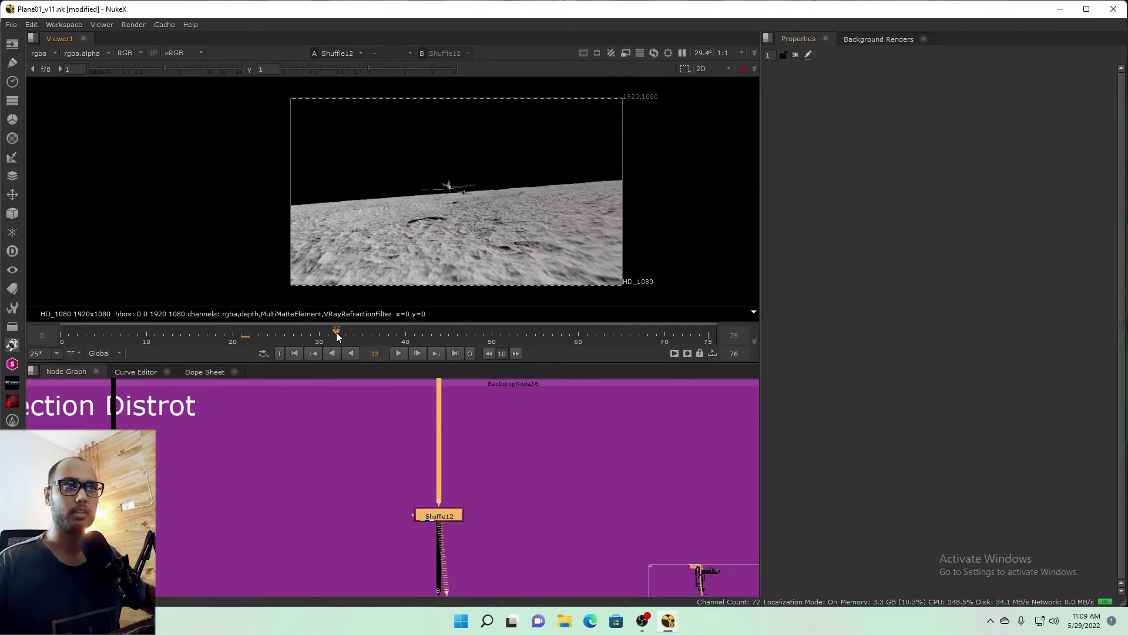
left_click_drag(163, 344, 327, 343)
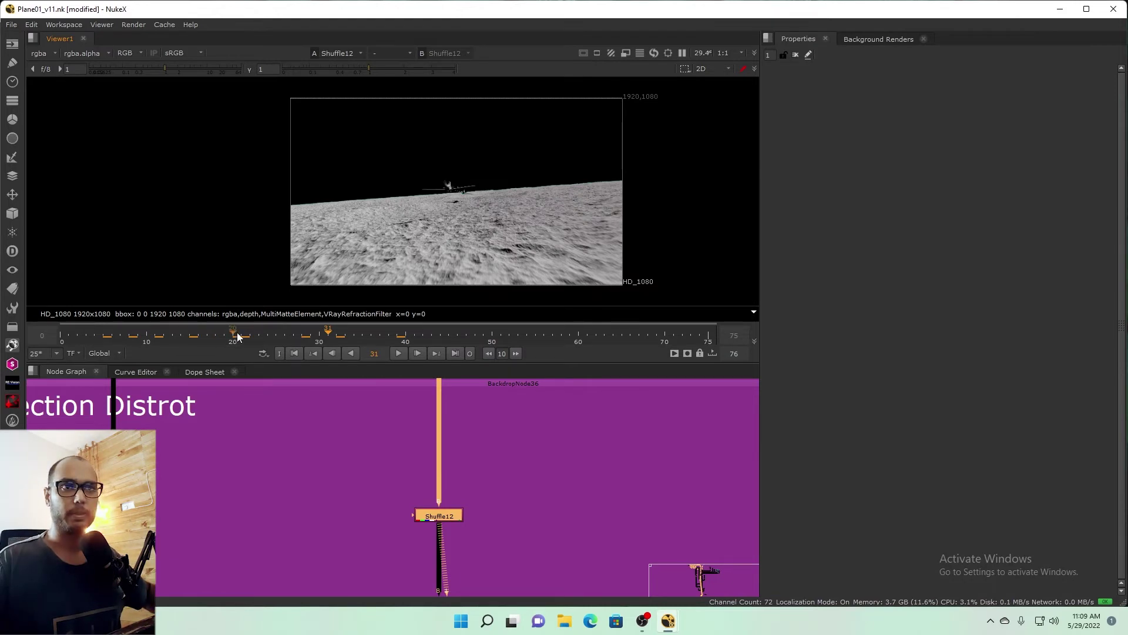
left_click(238, 336)
scroll(342, 485, "down", 2)
scroll(369, 496, "down", 1)
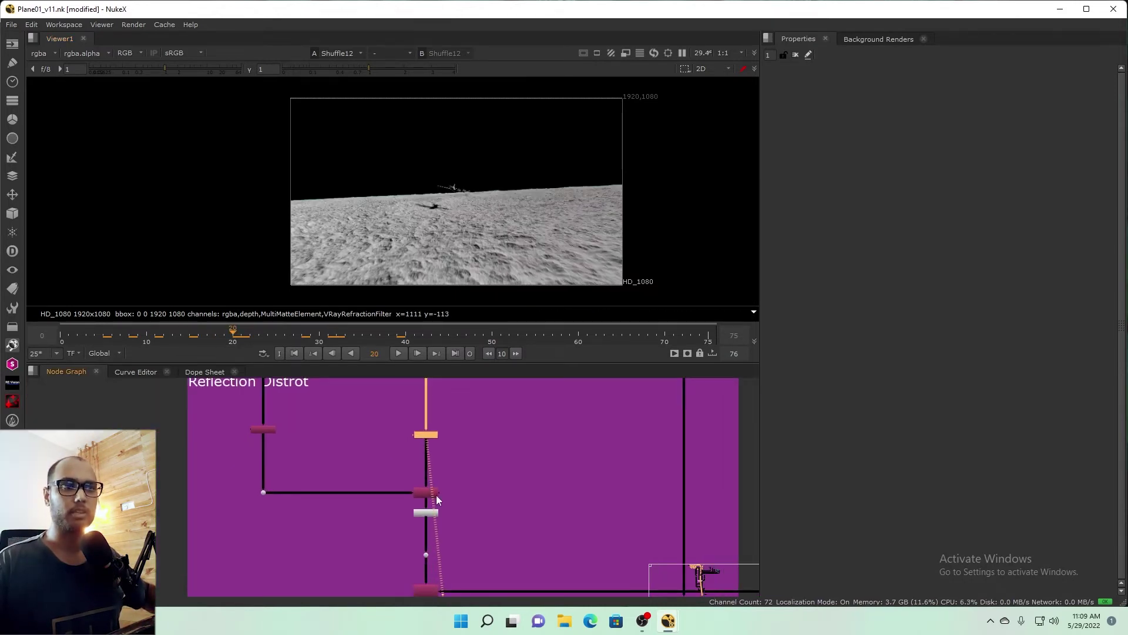
scroll(436, 495, "up", 2)
Step: Show the Copy5 output in the viewer and select Premult12
left_click(419, 494)
key("1")
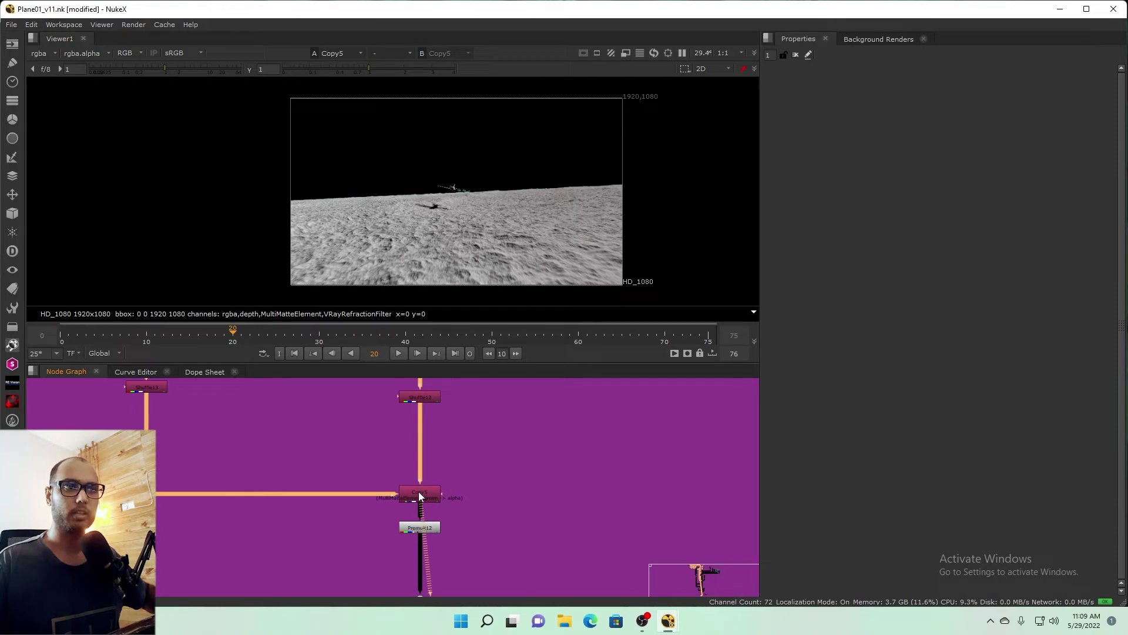
left_click(419, 528)
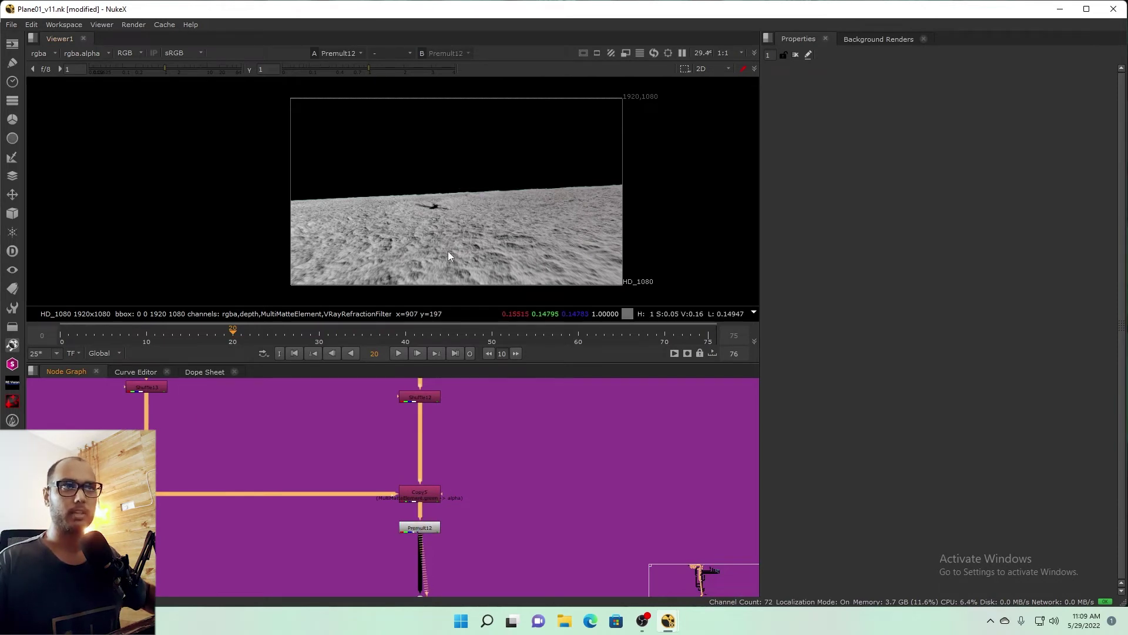
left_click_drag(423, 515, 411, 495)
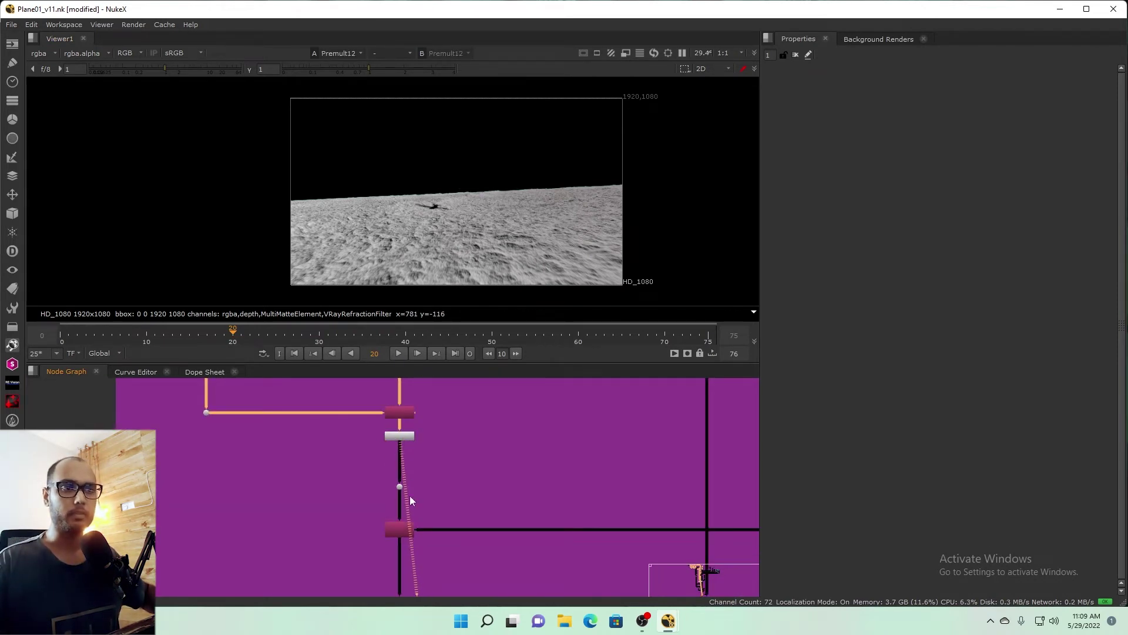
Step: Show the Copy4 output with the isolated reflection highlights
left_click(399, 539)
key("1")
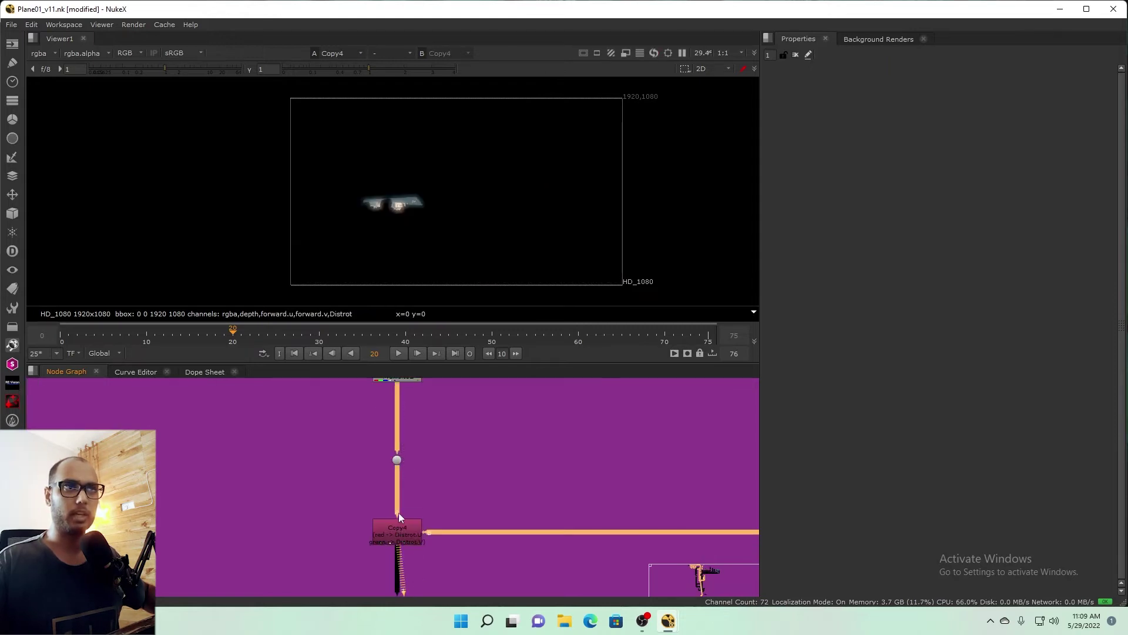
scroll(403, 533, "up", 1)
scroll(404, 533, "down", 2)
scroll(404, 534, "down", 2)
scroll(404, 536, "down", 3)
scroll(405, 499, "down", 2)
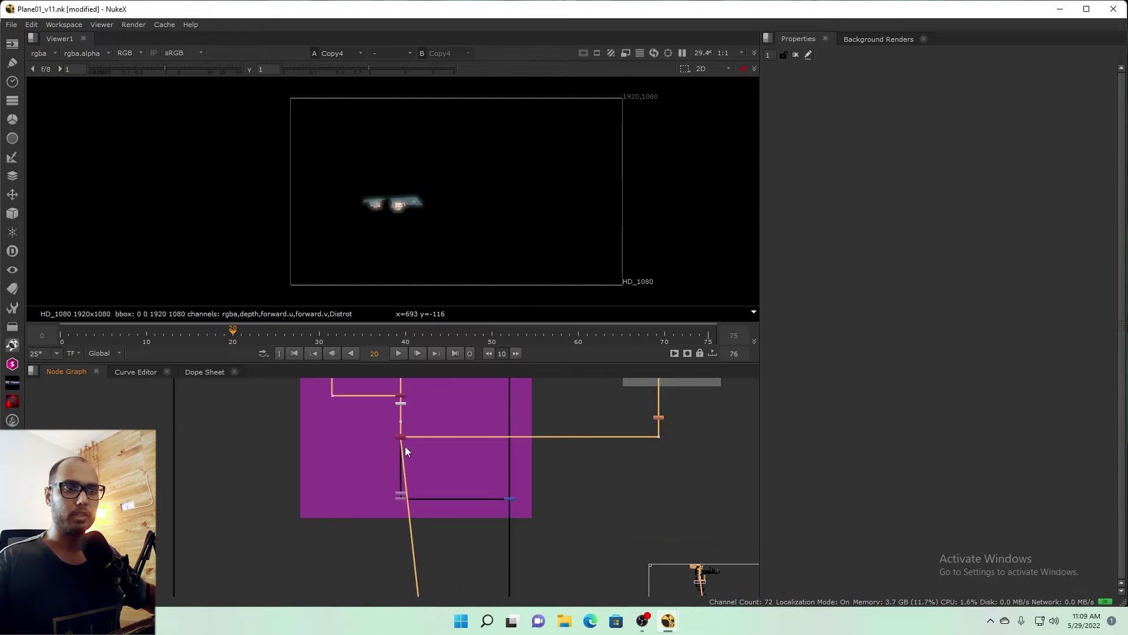
scroll(408, 483, "up", 3)
scroll(396, 572, "up", 2)
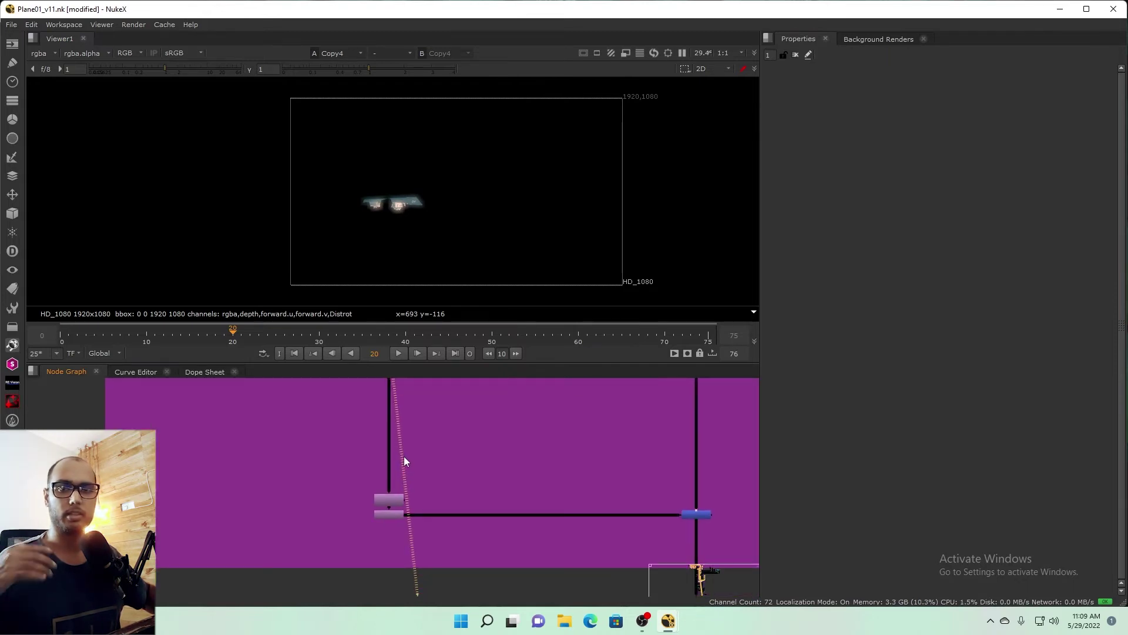
scroll(392, 498, "up", 2)
Step: Show the IDistort2 distorted reflection, zoomed in on the viewer
left_click(391, 495)
key("1")
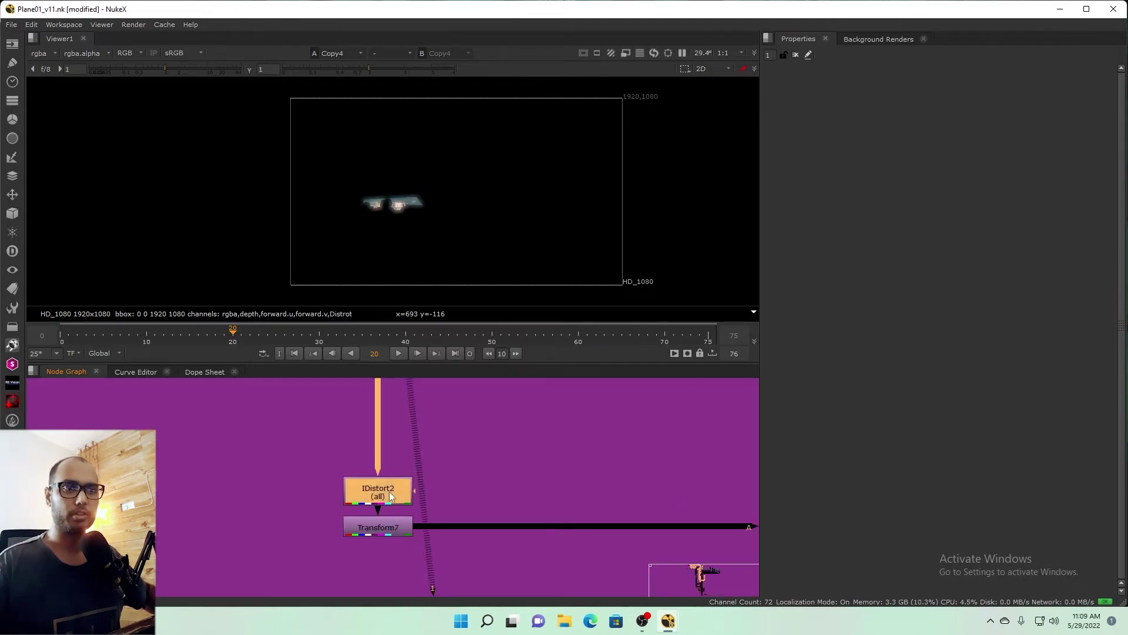
scroll(394, 191, "up", 3)
scroll(401, 241, "up", 2)
scroll(401, 241, "up", 2)
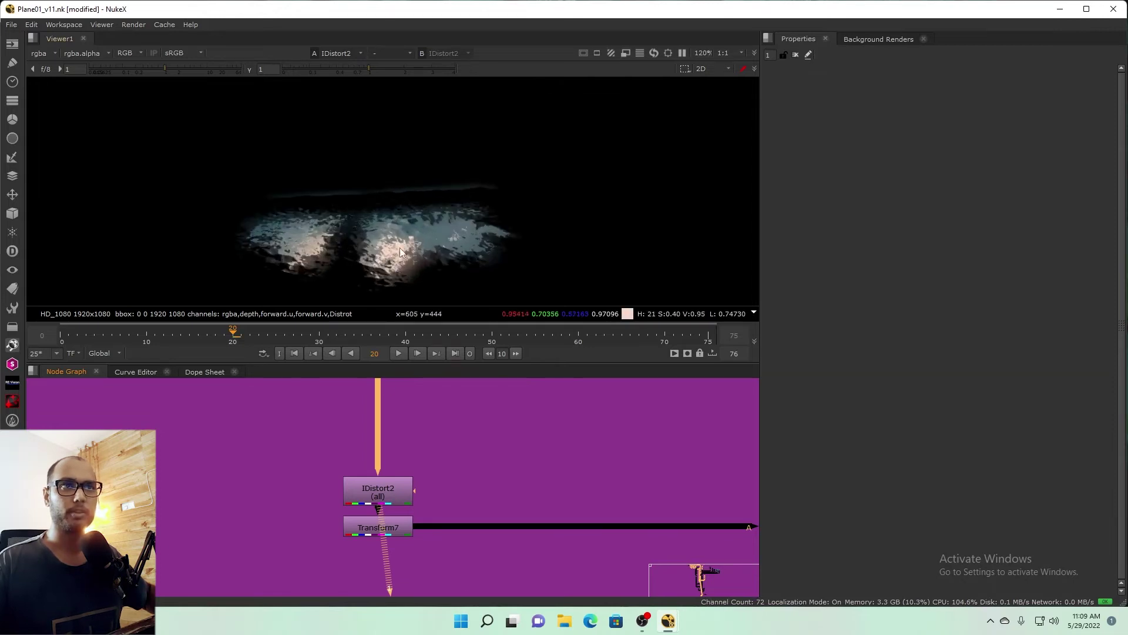
Step: Scrub the shot from frame 29 through 45 and 52 to frame 63
left_click(310, 336)
left_click_drag(345, 337, 448, 335)
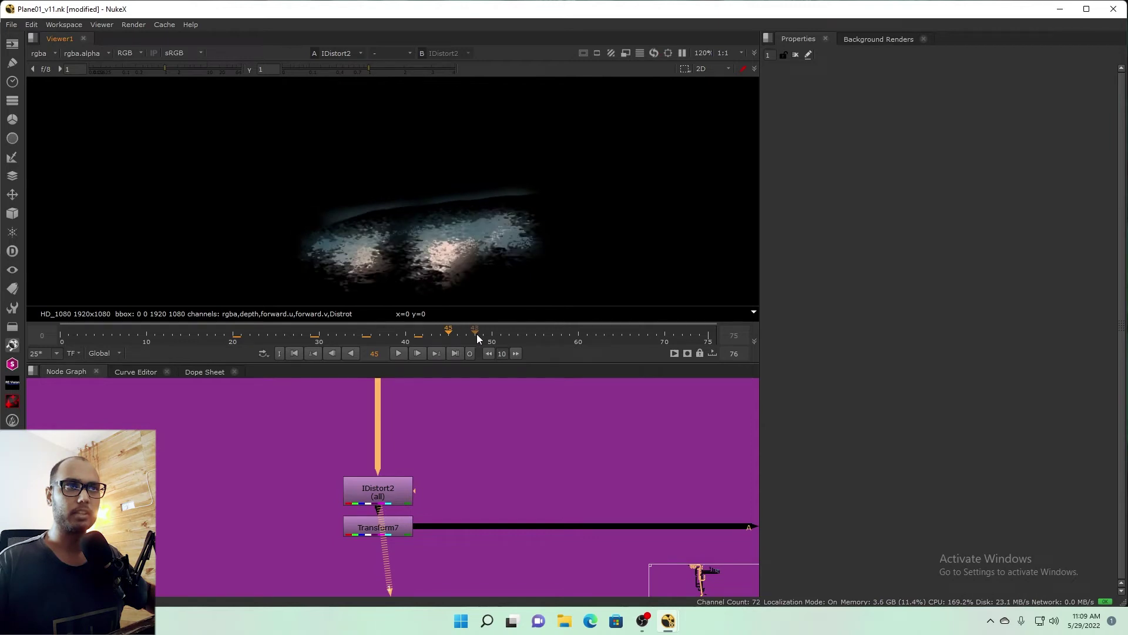
left_click_drag(448, 335, 509, 335)
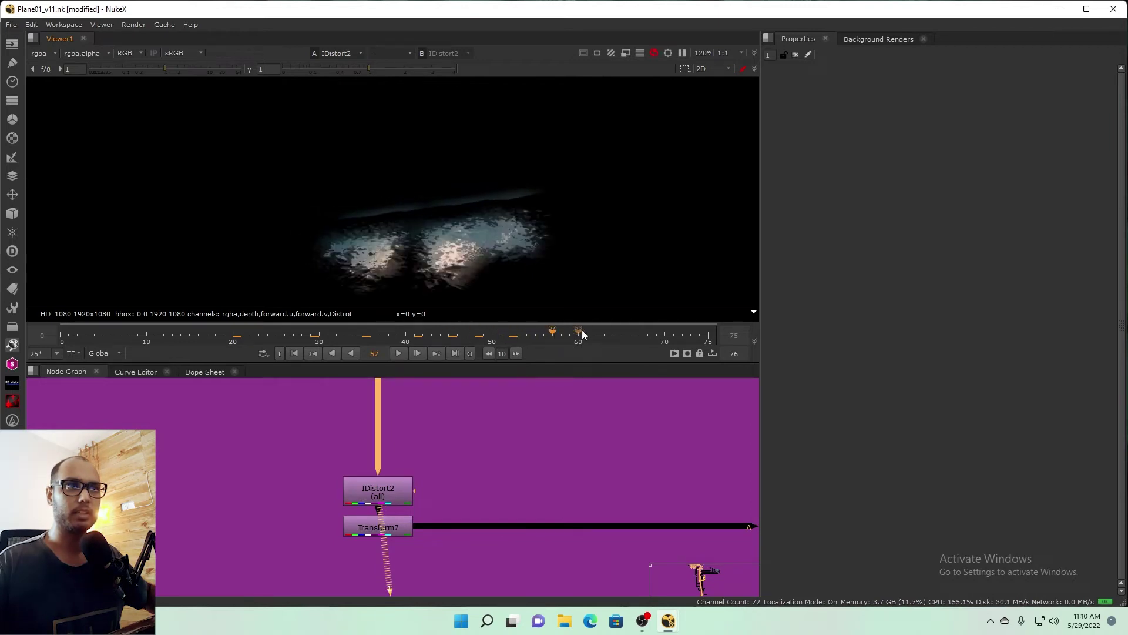
left_click_drag(583, 334, 605, 334)
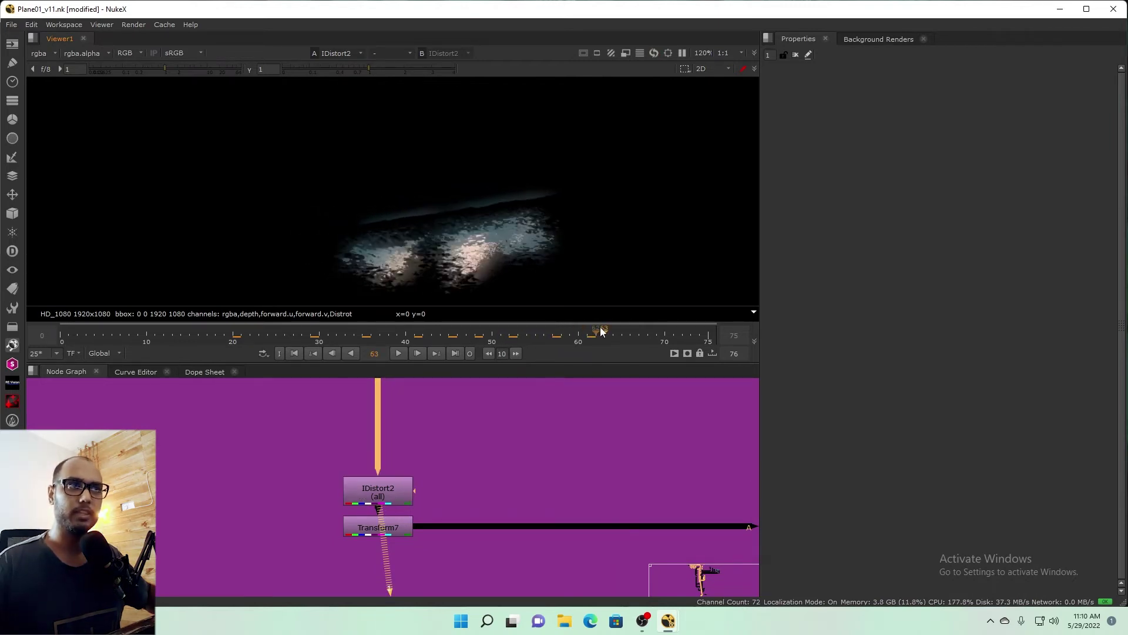
scroll(482, 411, "down", 3)
scroll(482, 411, "down", 2)
left_click_drag(745, 463, 540, 463)
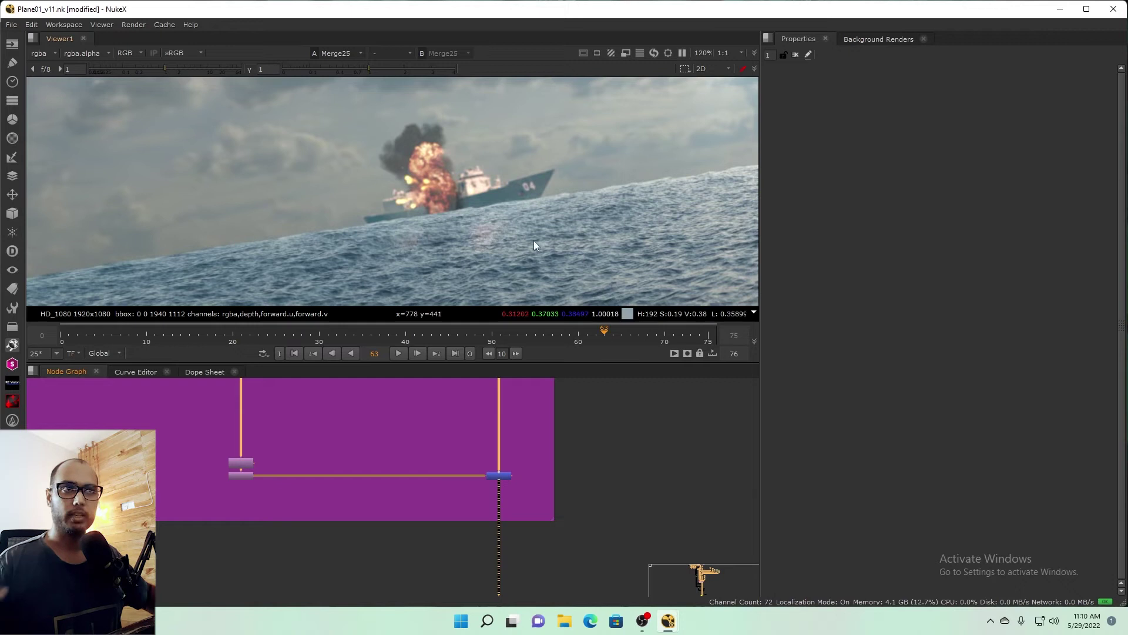
Step: Zoom out and recentre the viewer, then navigate the Node Graph toward the Light Warap backdrop
scroll(535, 223, "down", 3)
left_click_drag(520, 214, 446, 223)
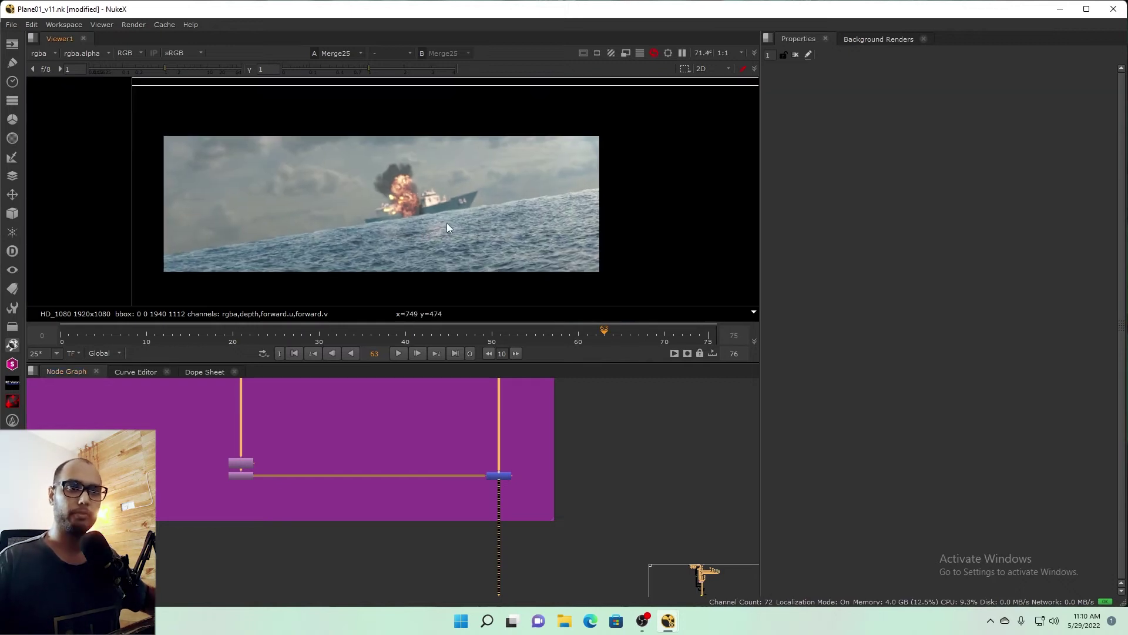
scroll(487, 476, "down", 3)
scroll(424, 500, "down", 1)
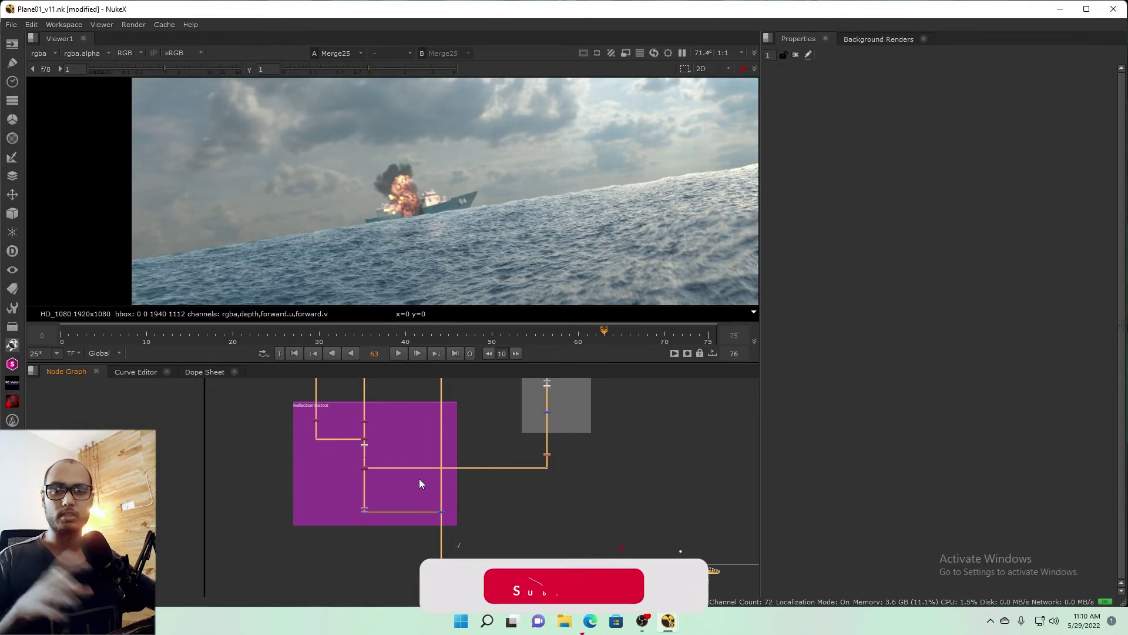
scroll(456, 513, "down", 3)
scroll(322, 470, "up", 2)
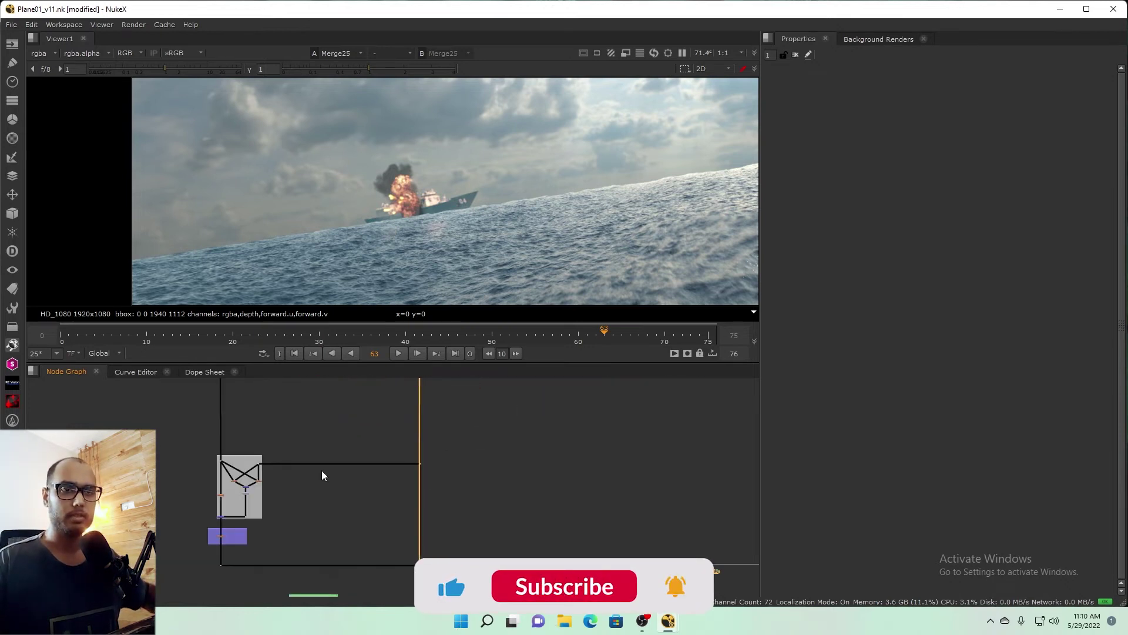
scroll(452, 451, "up", 2)
scroll(452, 470, "down", 3)
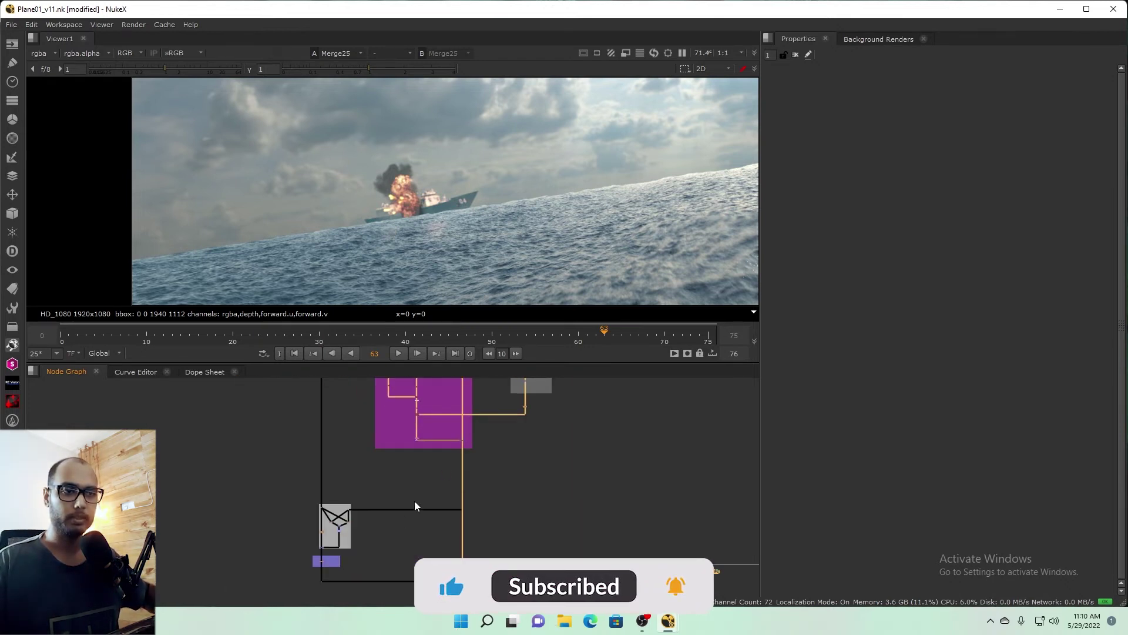
scroll(407, 493, "up", 1)
Step: Show the Merge12 plane render and bring the light wrap nodes into view
left_click(383, 476)
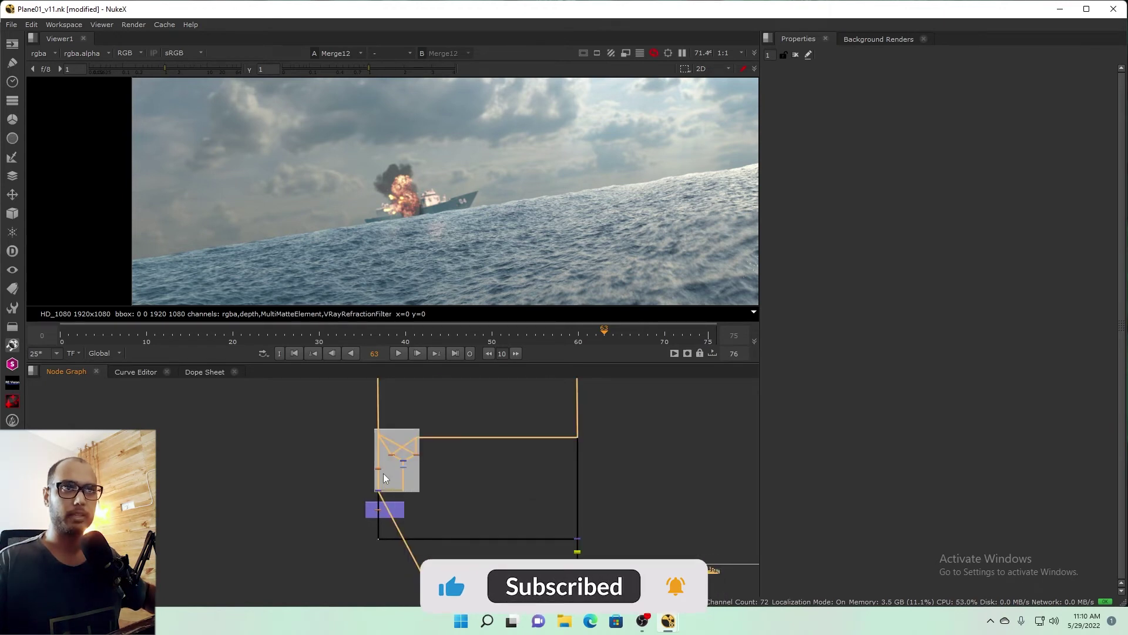
key("1")
scroll(476, 200, "down", 3)
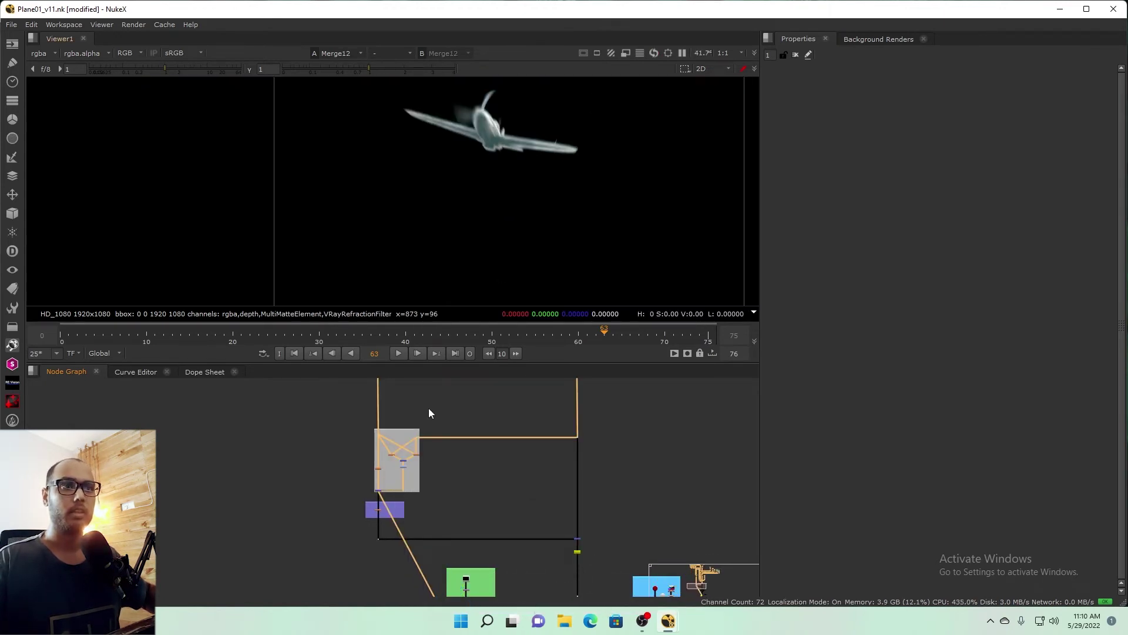
scroll(409, 442, "up", 2)
scroll(375, 476, "up", 3)
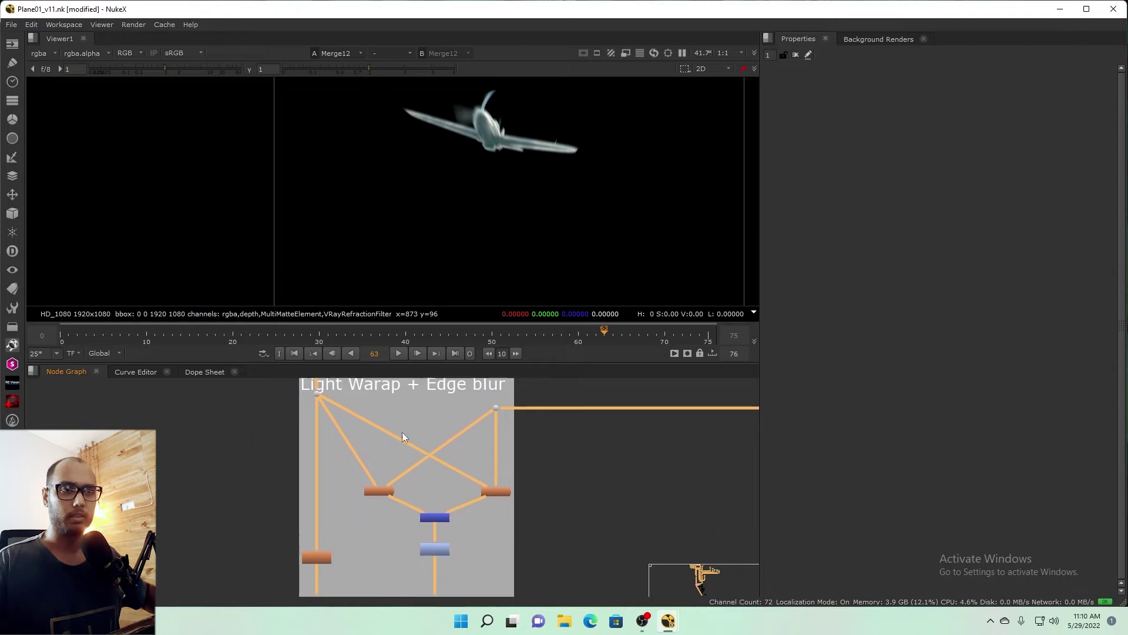
scroll(382, 477, "up", 3)
scroll(418, 460, "up", 1)
scroll(419, 461, "down", 2)
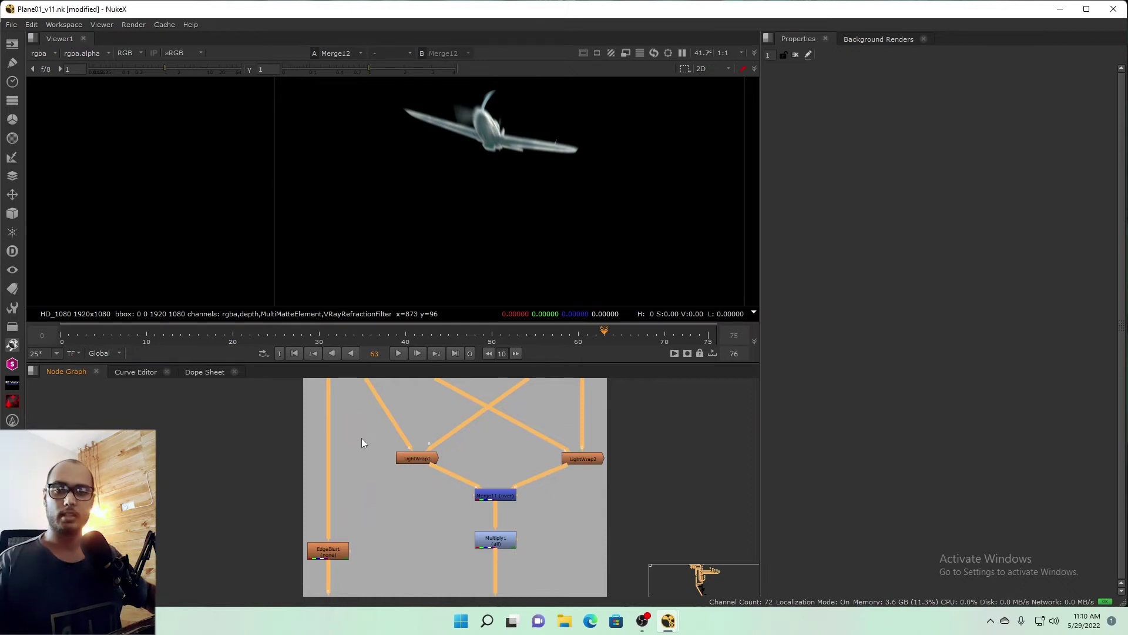
left_click_drag(429, 461, 369, 524)
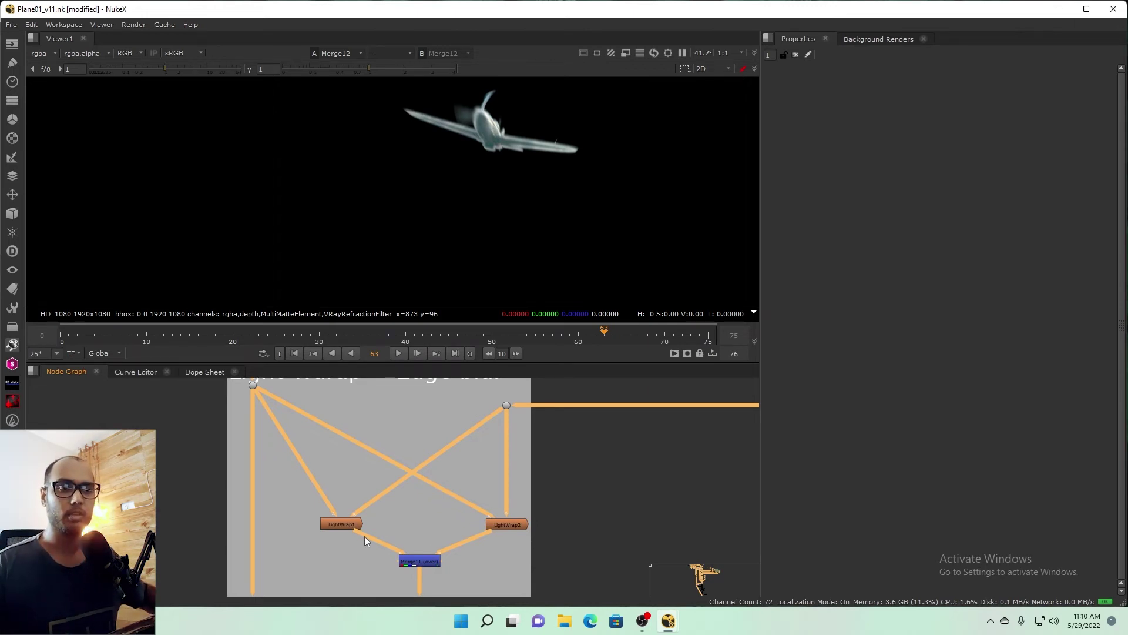
Step: Compare LightWrap1 with LightWrap2, ending on LightWrap2's bright edge glow
left_click(341, 523)
key("1")
left_click(512, 526)
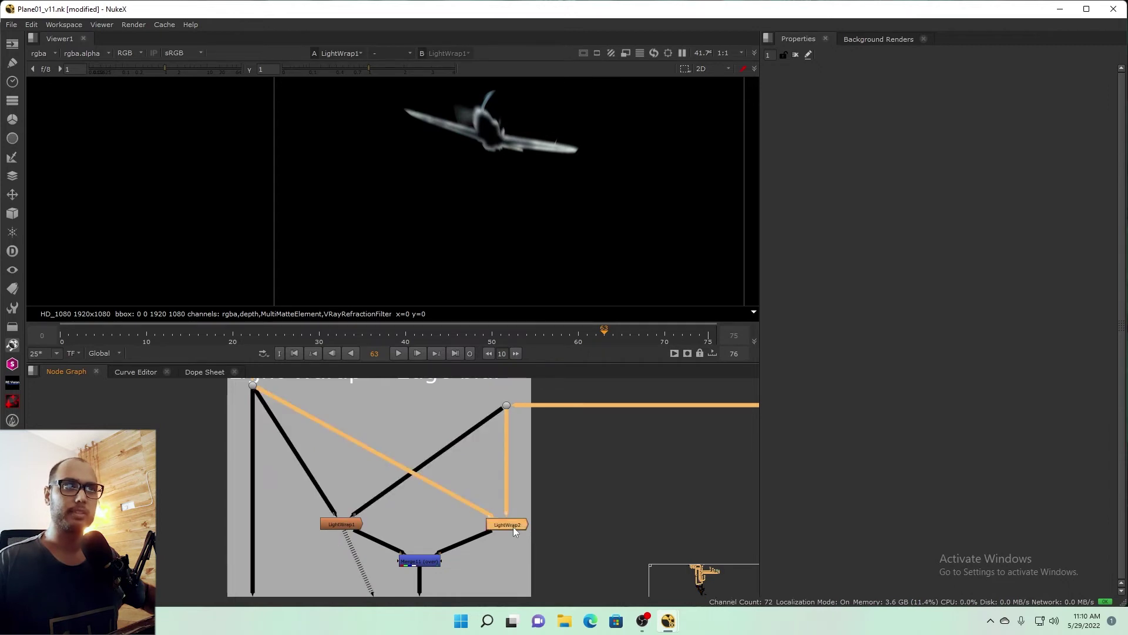
left_click(325, 525)
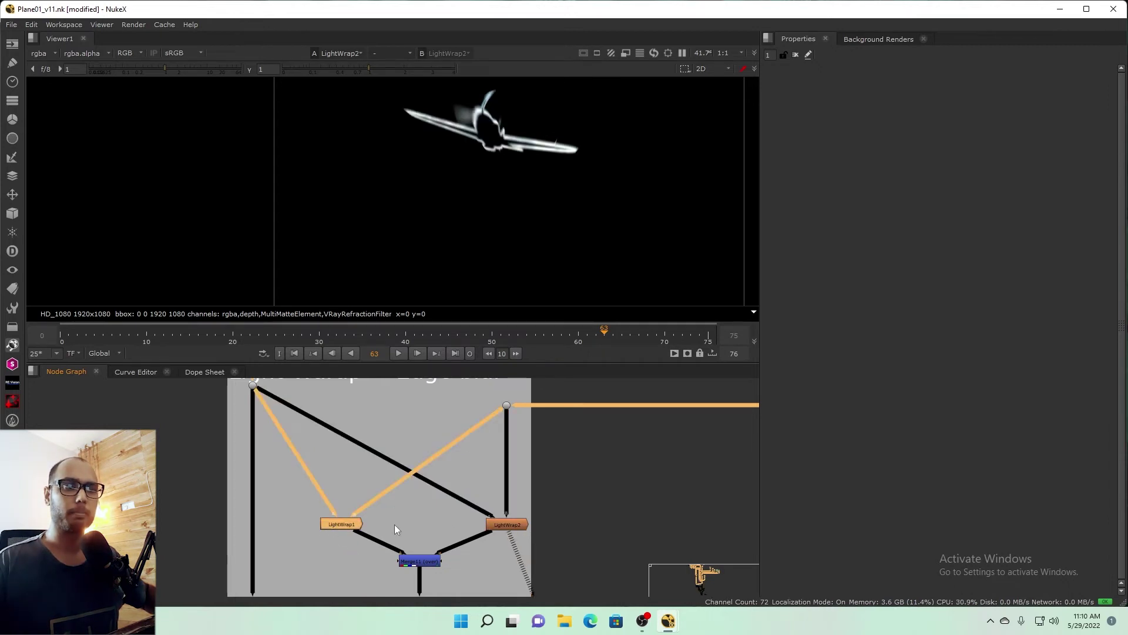
left_click(509, 528)
key("1")
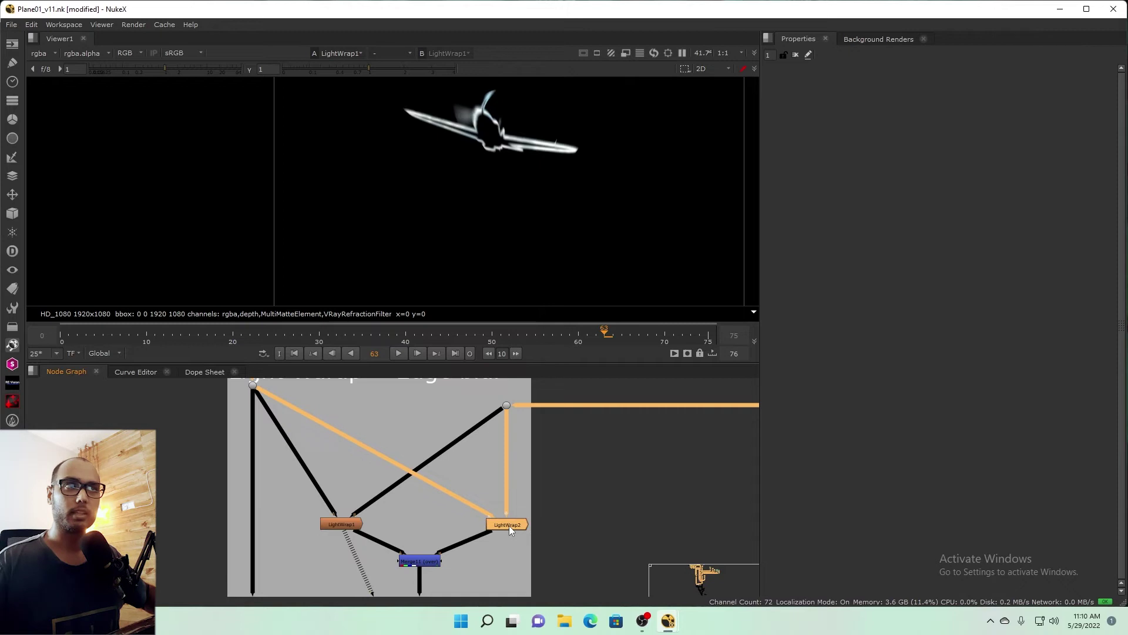
scroll(496, 534, "down", 2)
scroll(499, 474, "down", 2)
Step: Show the Merge12 plane render, then the MotionBlur1 motion-blurred plane
scroll(465, 533, "down", 3)
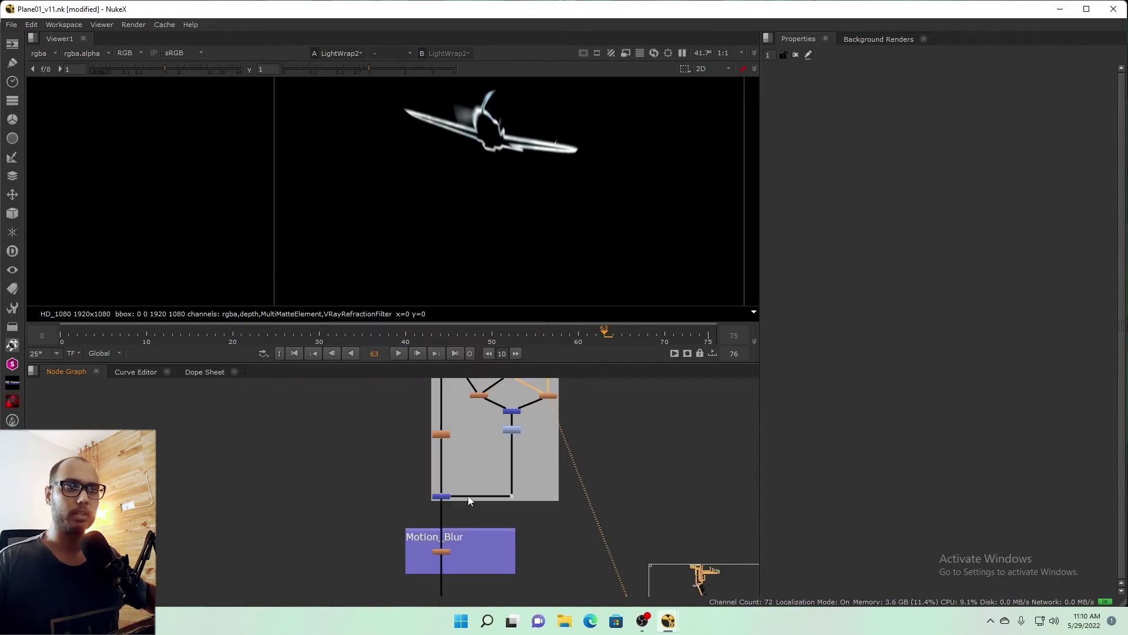
key("1")
left_click_drag(423, 477, 345, 503)
key("1")
left_click_drag(567, 488, 300, 515)
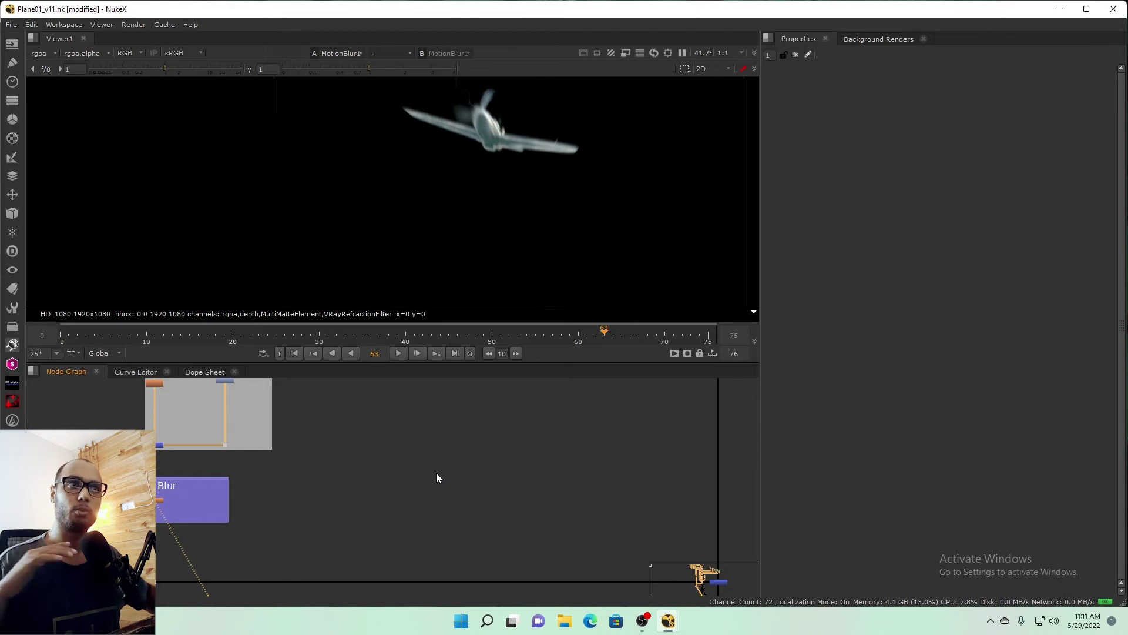
scroll(438, 488, "down", 3)
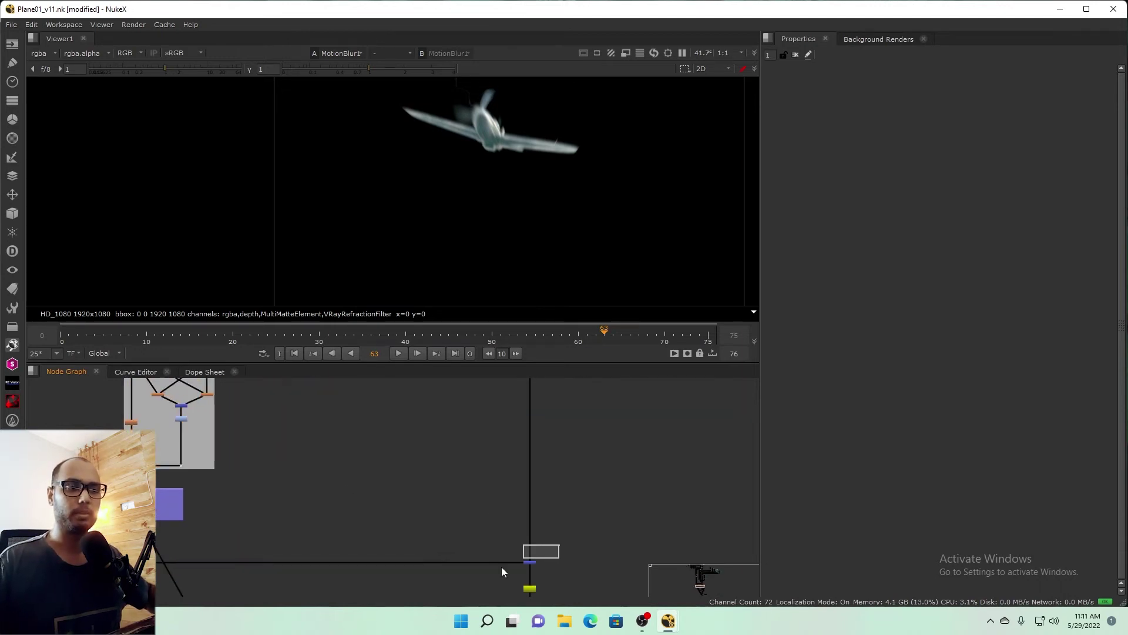
Step: Show the Merge15 full comp at frame 50 and reposition the image in the viewer
key("1")
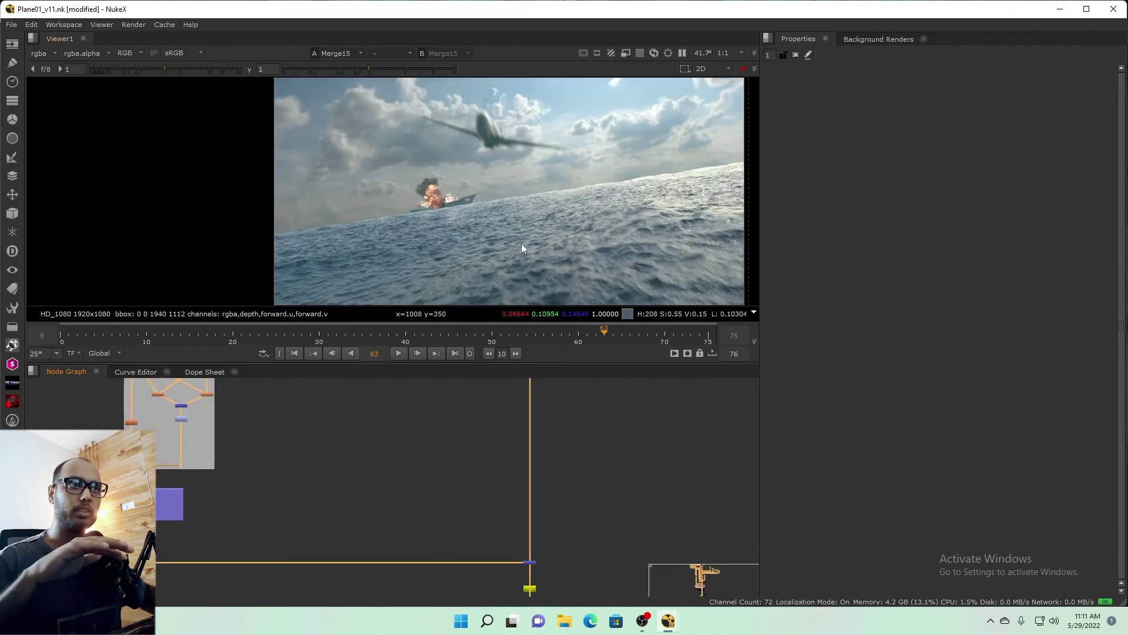
scroll(523, 242, "down", 3)
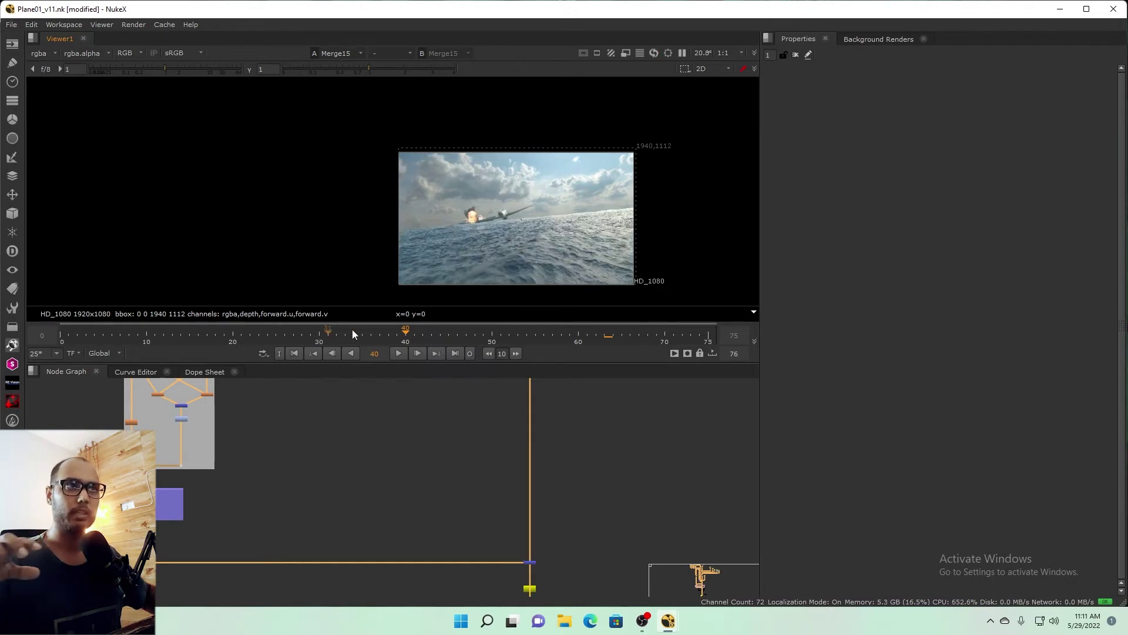
left_click(490, 340)
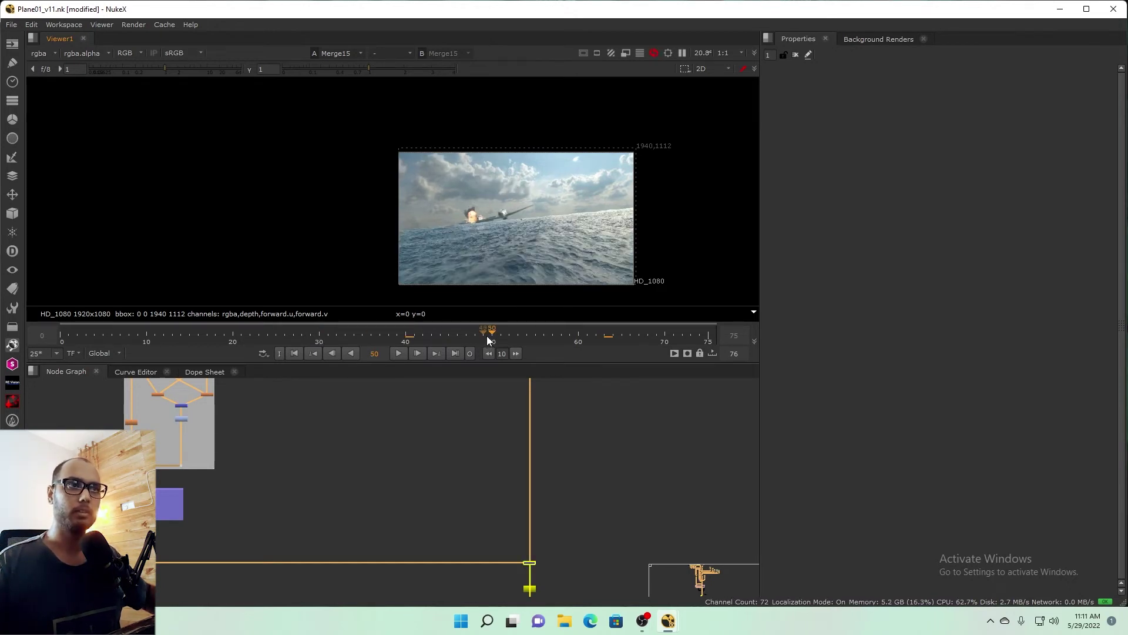
left_click_drag(520, 255, 502, 210)
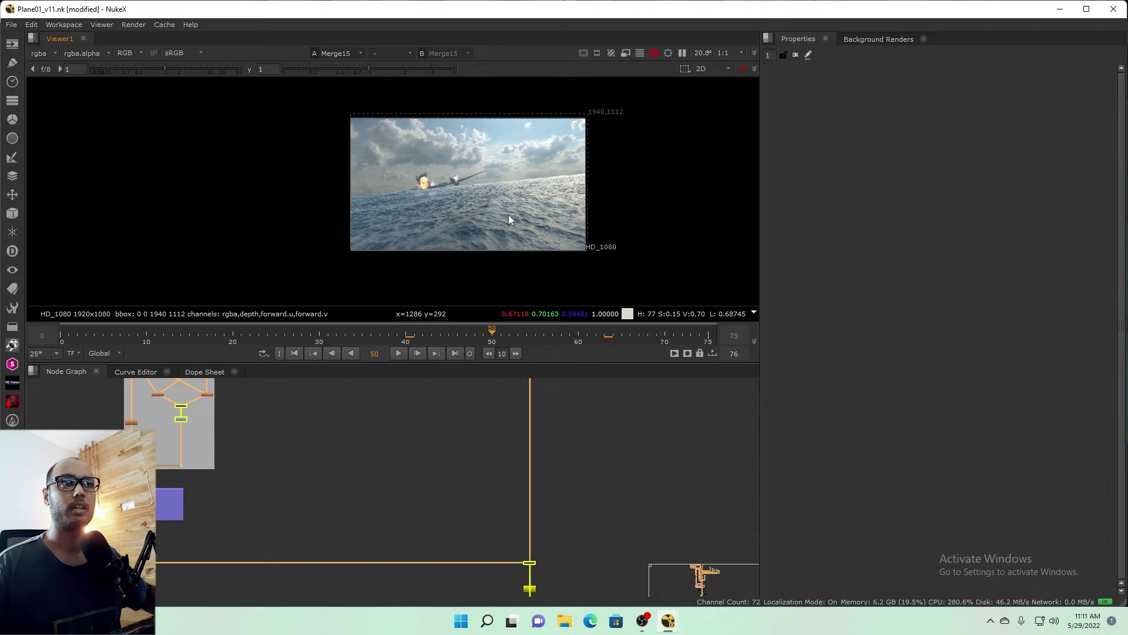
Step: Navigate the Node Graph to the Splash Closeup group
scroll(471, 416, "down", 3)
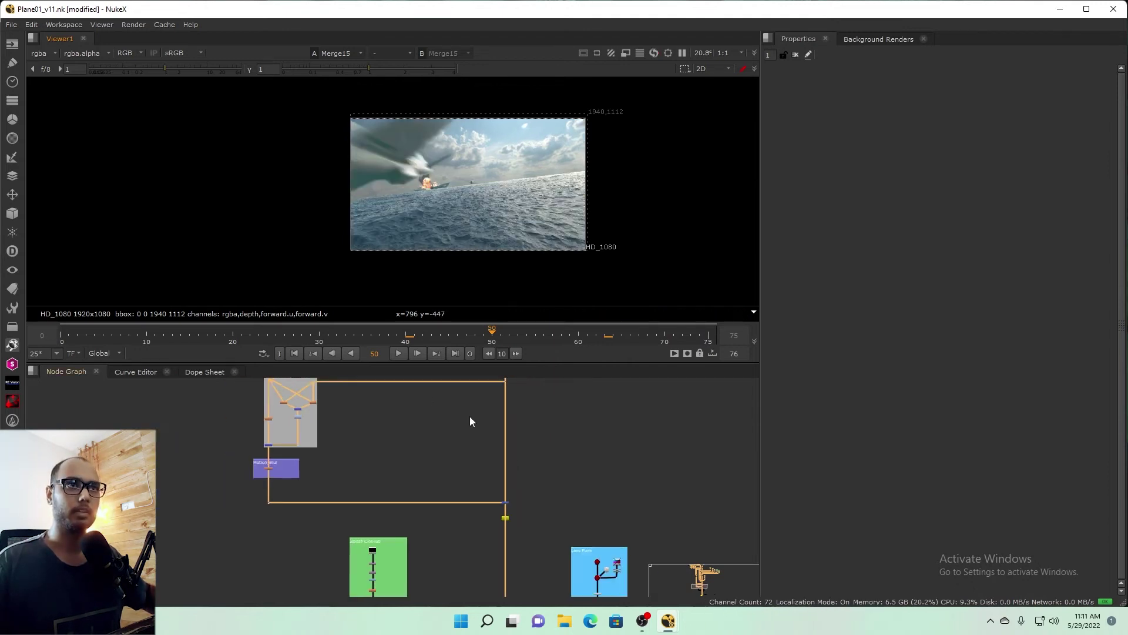
scroll(449, 466, "up", 4)
scroll(473, 428, "up", 5)
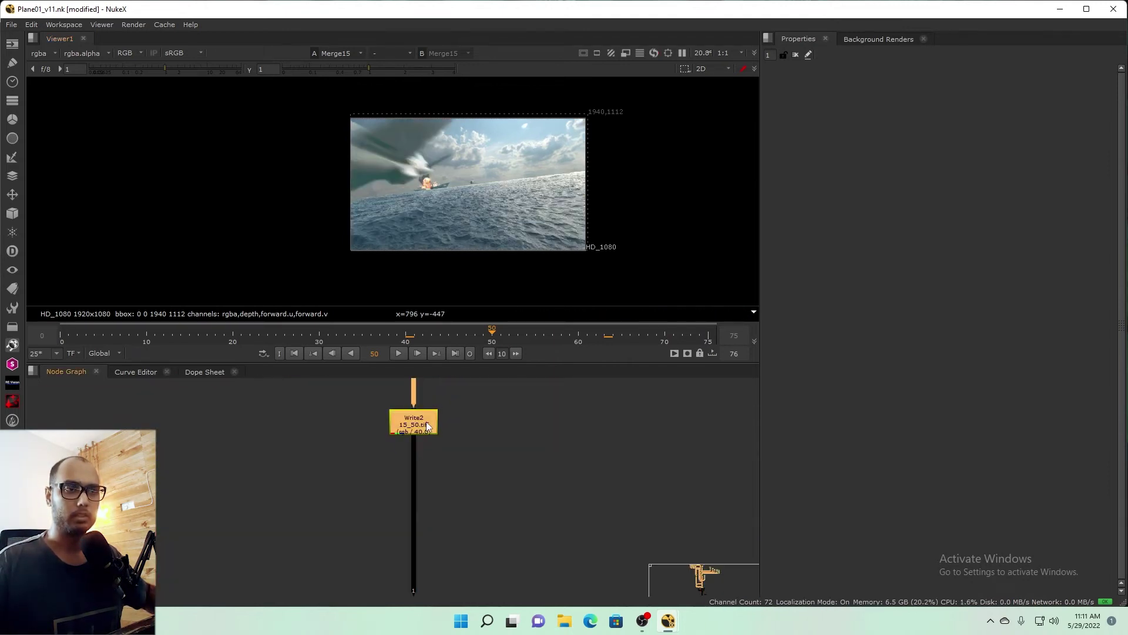
scroll(430, 426, "down", 3)
scroll(449, 462, "down", 3)
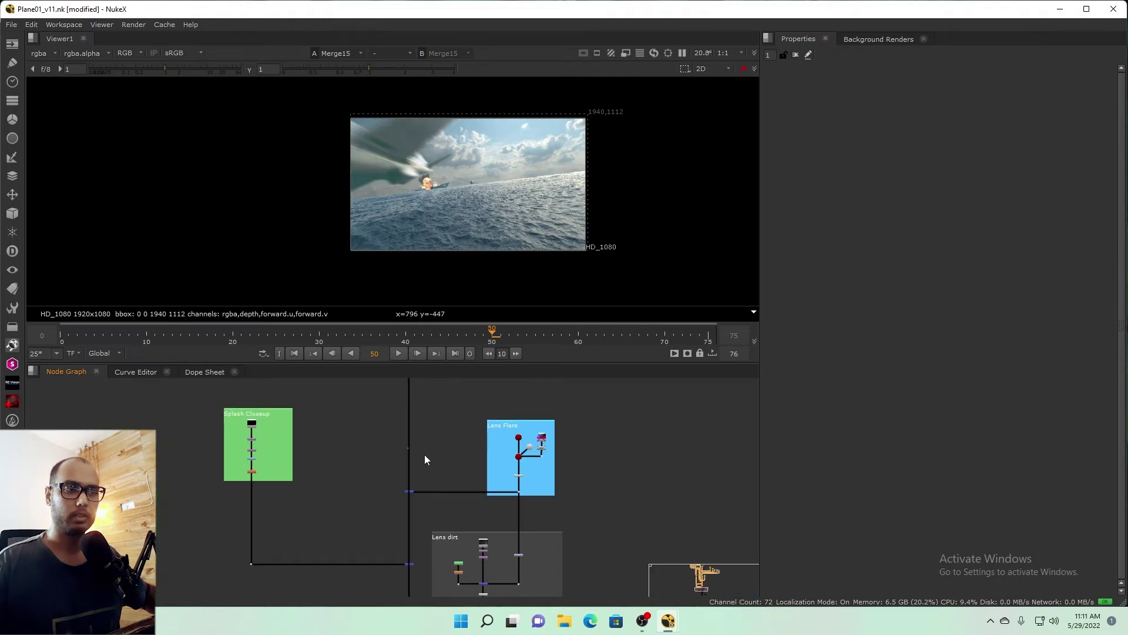
left_click_drag(333, 463, 445, 448)
scroll(425, 459, "up", 3)
mouse_move(424, 516)
left_mouse_down()
mouse_move(314, 514)
mouse_move(361, 393)
mouse_move(375, 439)
left_mouse_up()
Step: View the raw Read25 splash plate and scrub through its frames
scroll(294, 511, "down", 1)
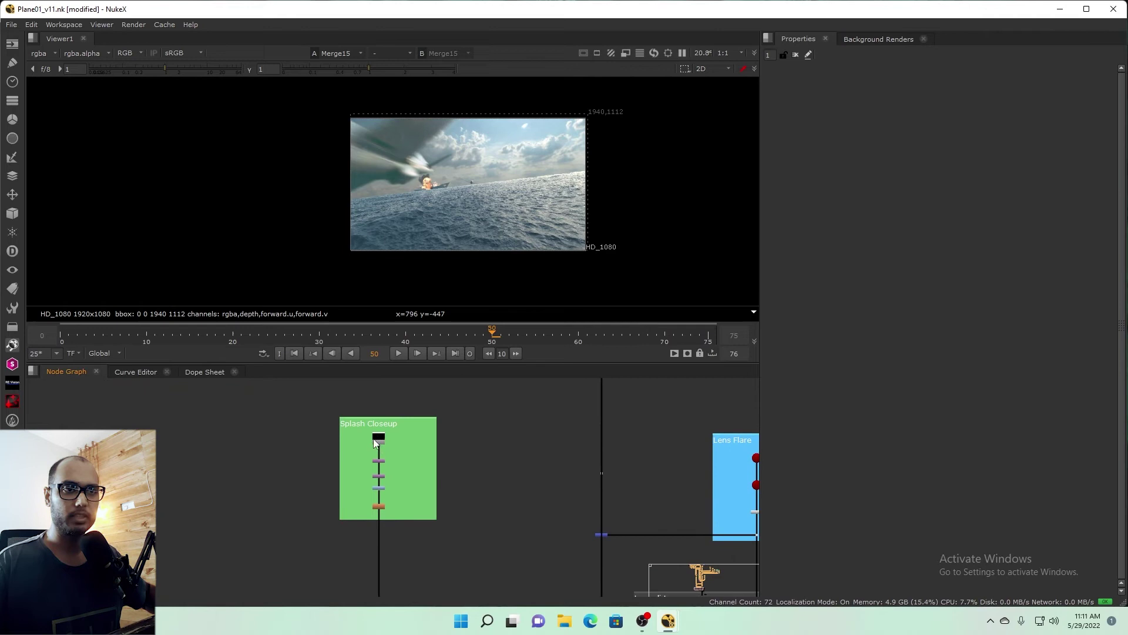
scroll(374, 439, "up", 3)
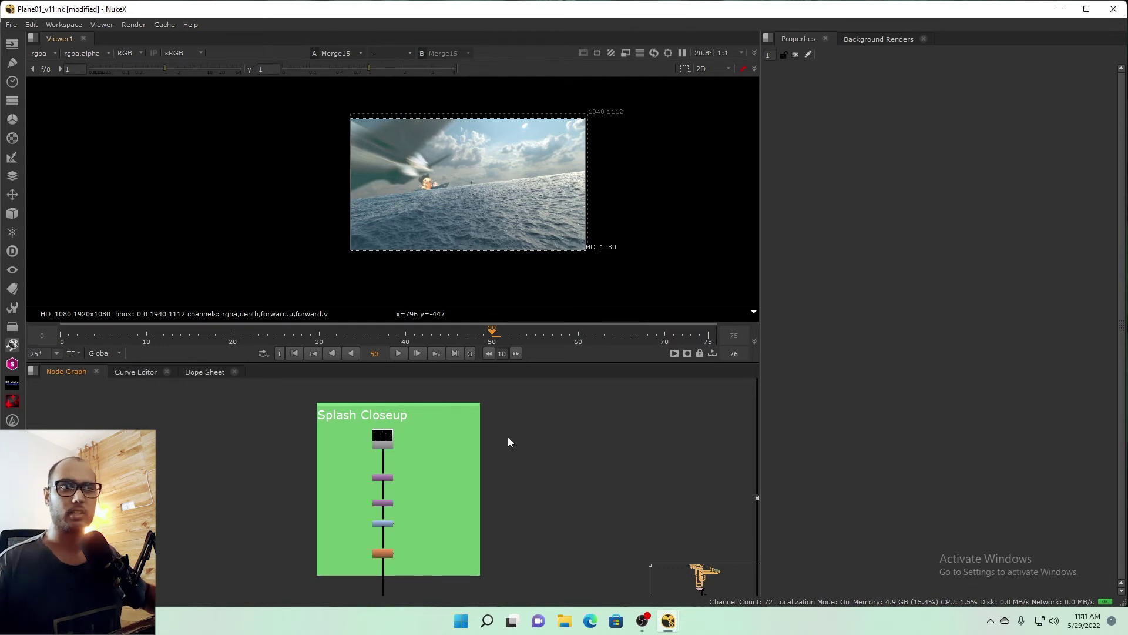
scroll(393, 442, "down", 1)
key("1")
left_click_drag(396, 334, 340, 340)
left_click_drag(558, 339, 457, 334)
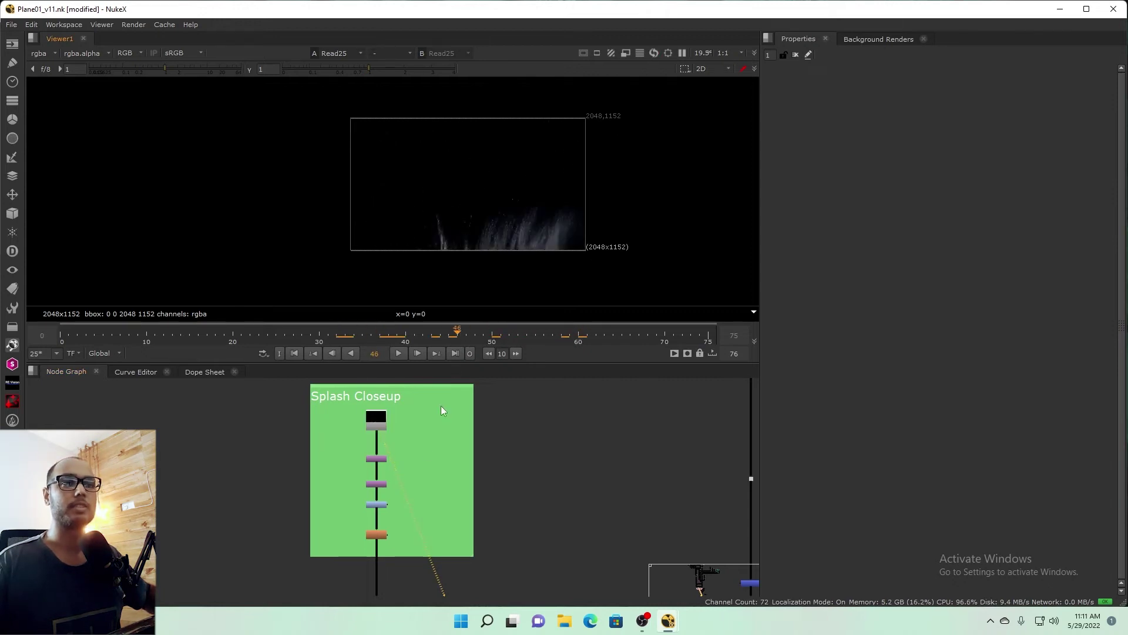
Step: View the Transform15, Reformat14 and Blur9 outputs in turn to check the splash chain
scroll(441, 405, "up", 2)
left_click(383, 458)
key("1")
left_click(389, 503)
key("1")
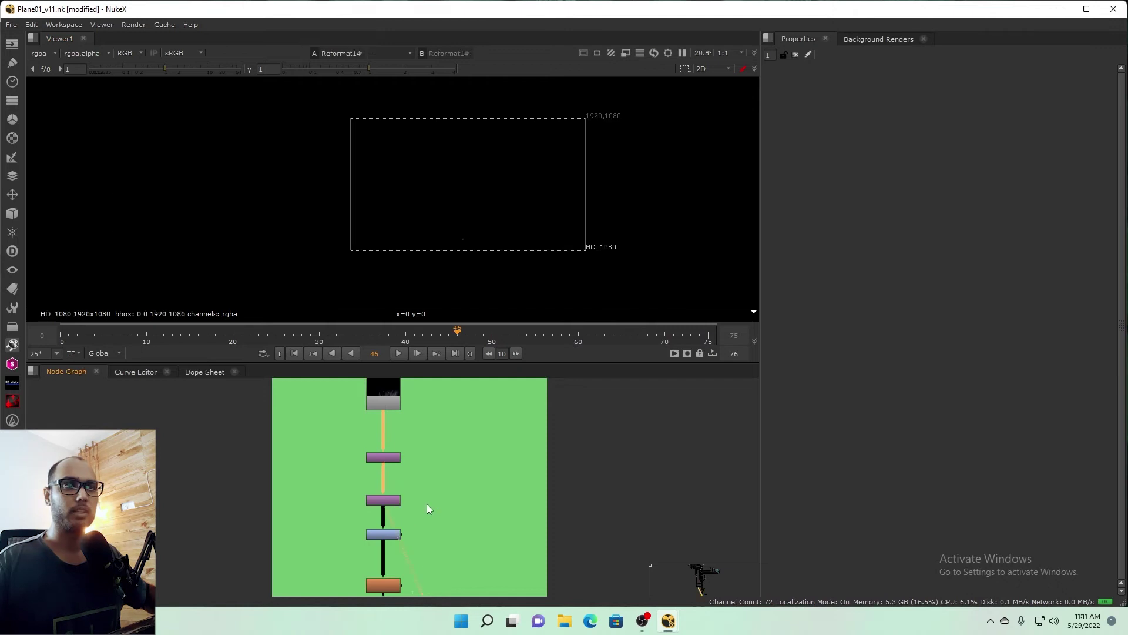
scroll(495, 520, "down", 5)
left_click_drag(495, 520, 349, 428)
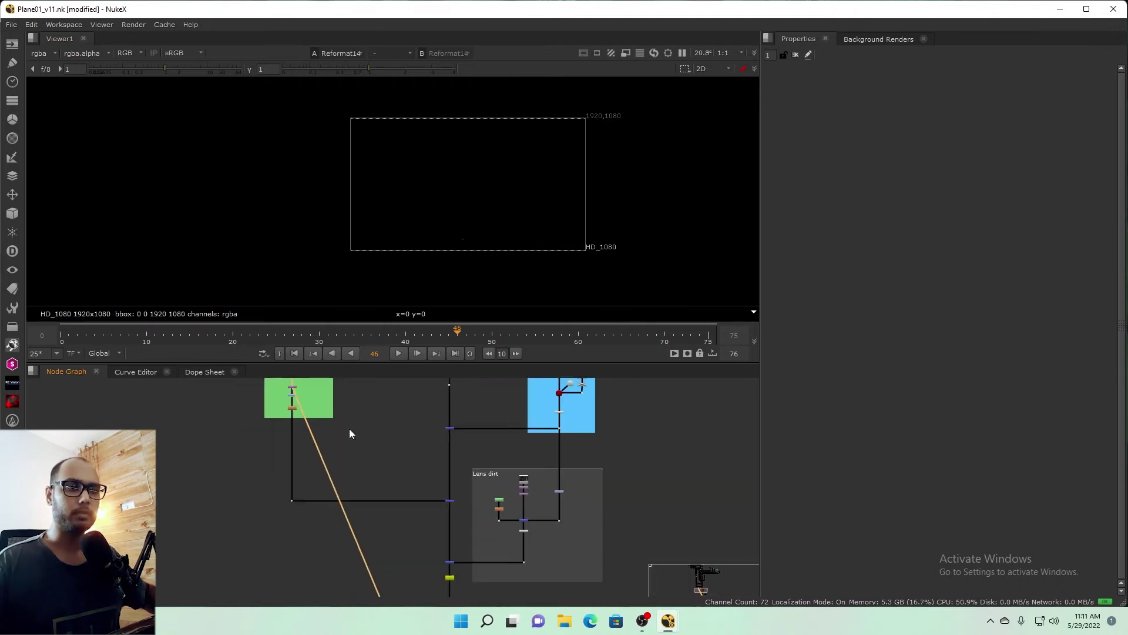
left_click(292, 409)
key("1")
Step: Move to frame 50 and view the Merge34 plane-and-ocean composite through its Dot
left_click_drag(469, 335, 492, 334)
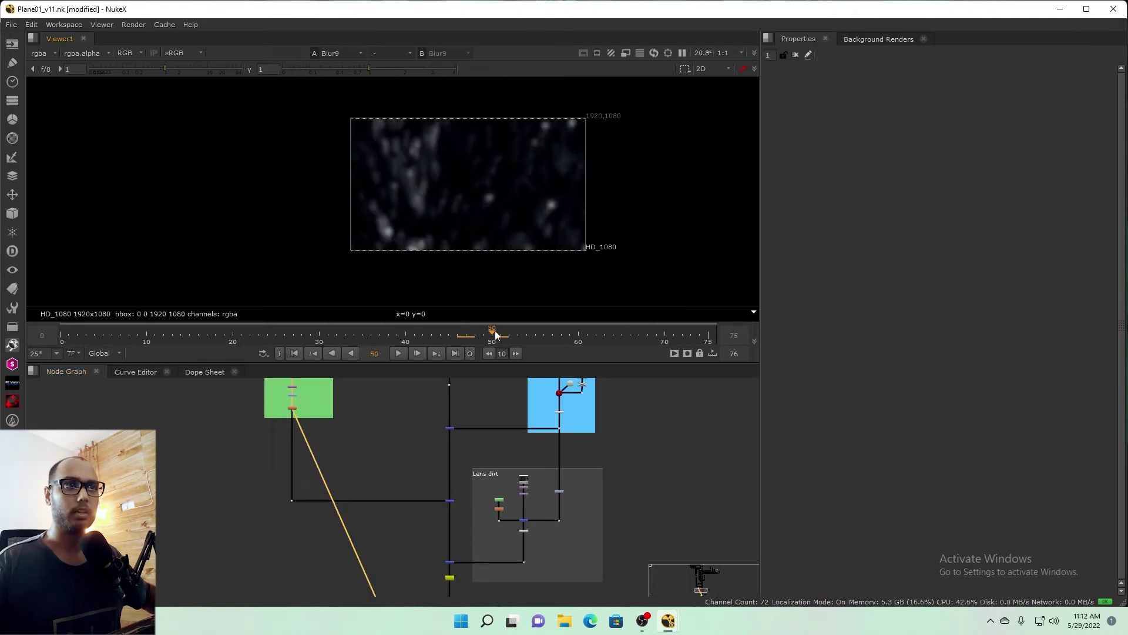
left_click(450, 500)
key("1")
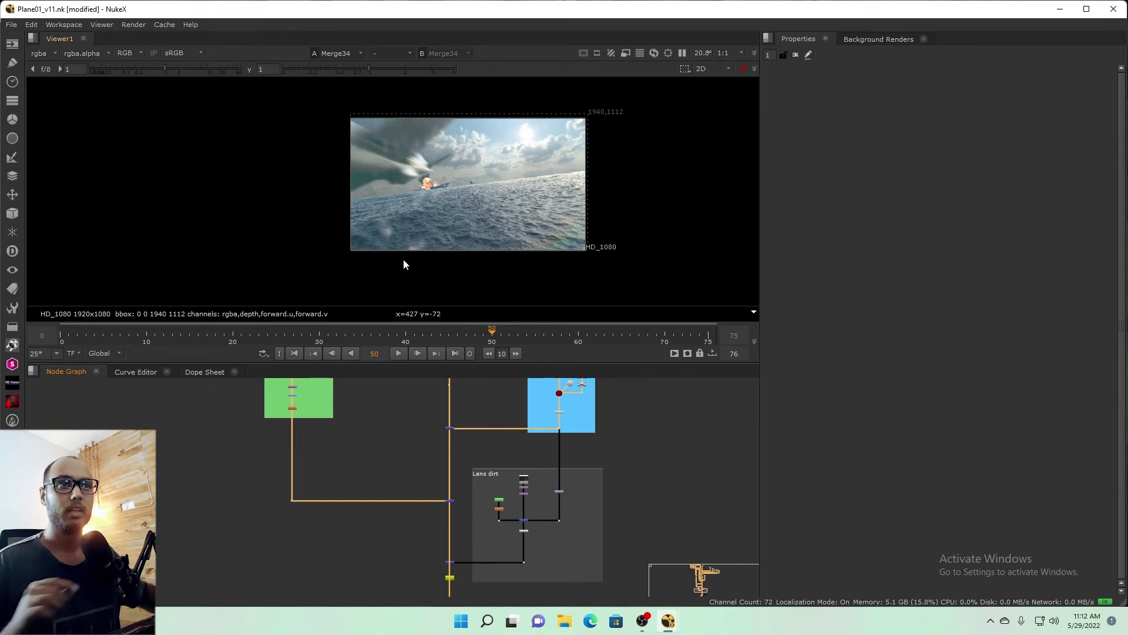
scroll(412, 424, "up", 3)
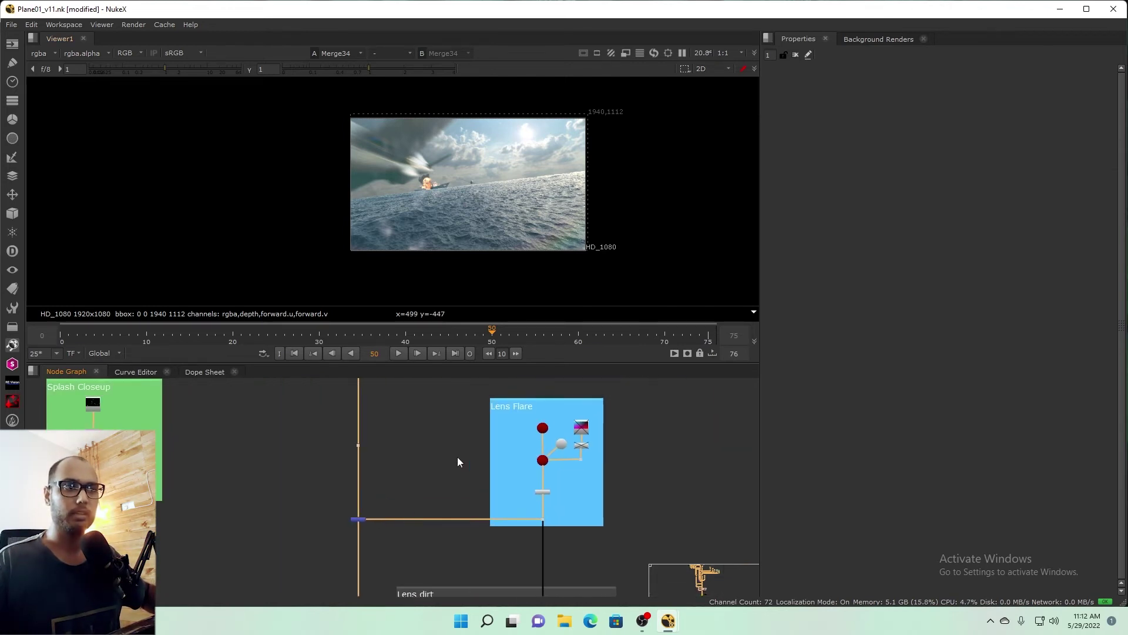
scroll(507, 170, "up", 2)
left_click_drag(329, 489, 404, 550)
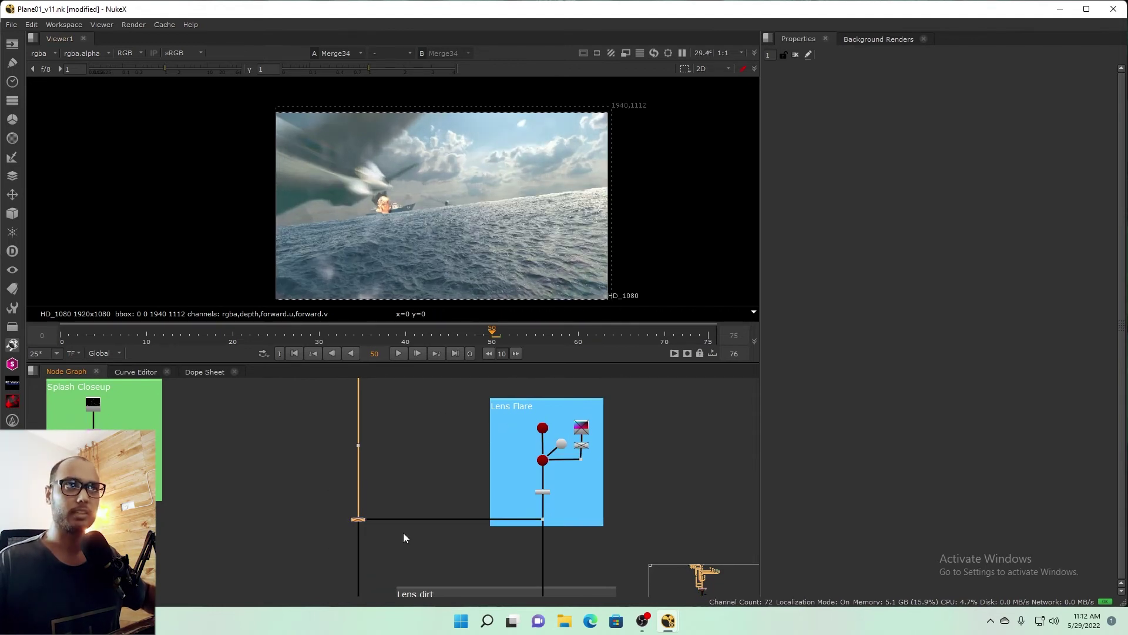
scroll(544, 458, "up", 4)
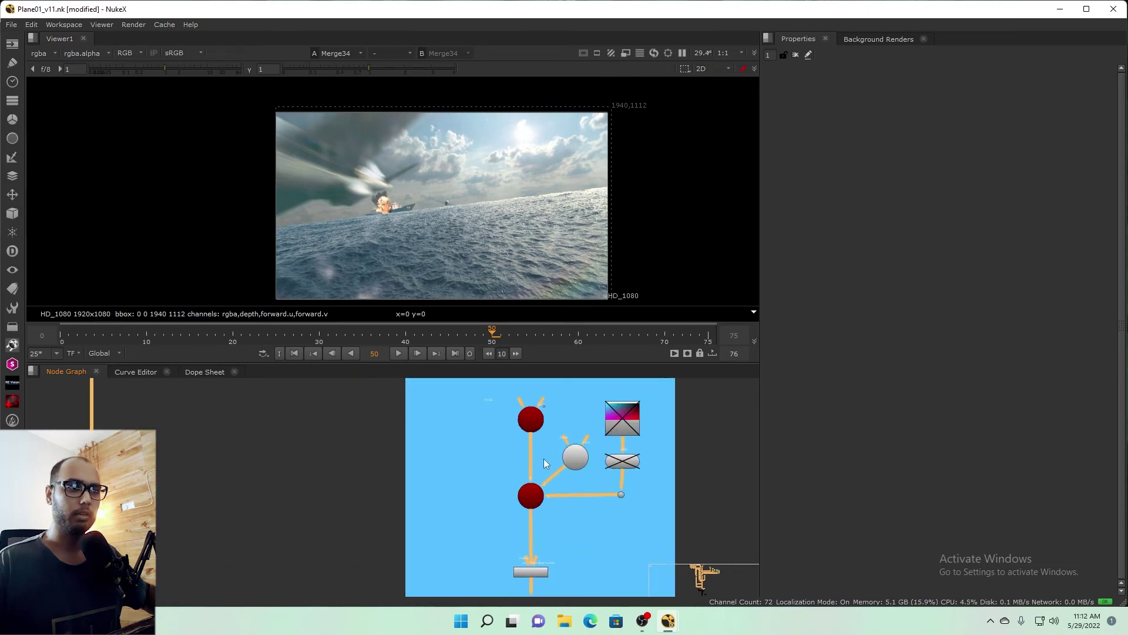
scroll(555, 458, "up", 3)
scroll(594, 456, "down", 3)
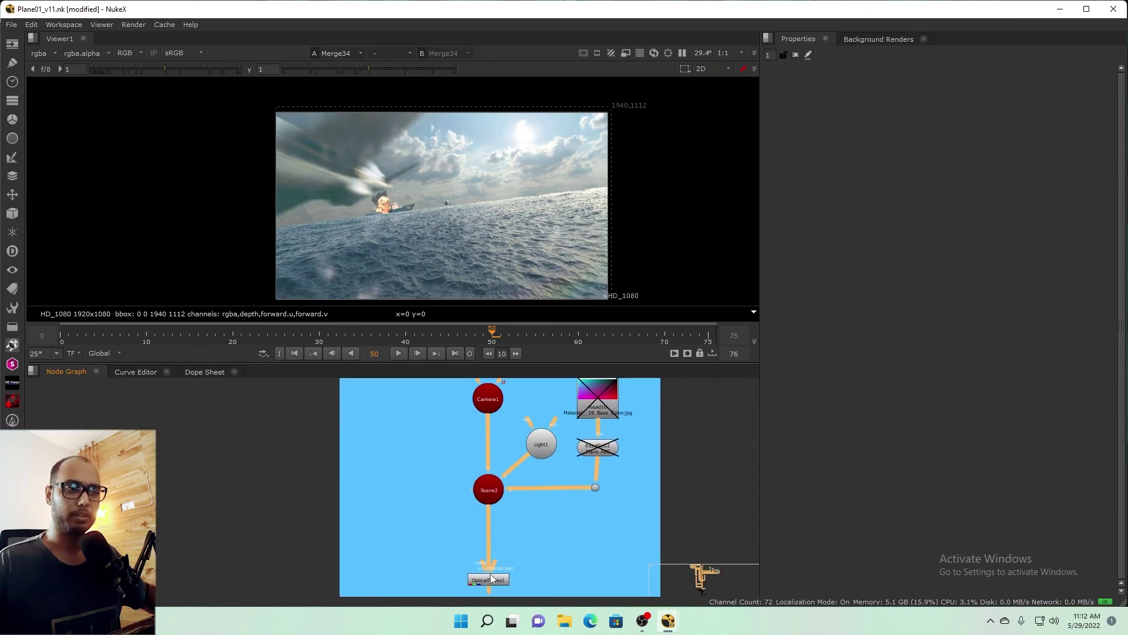
scroll(512, 506, "down", 2)
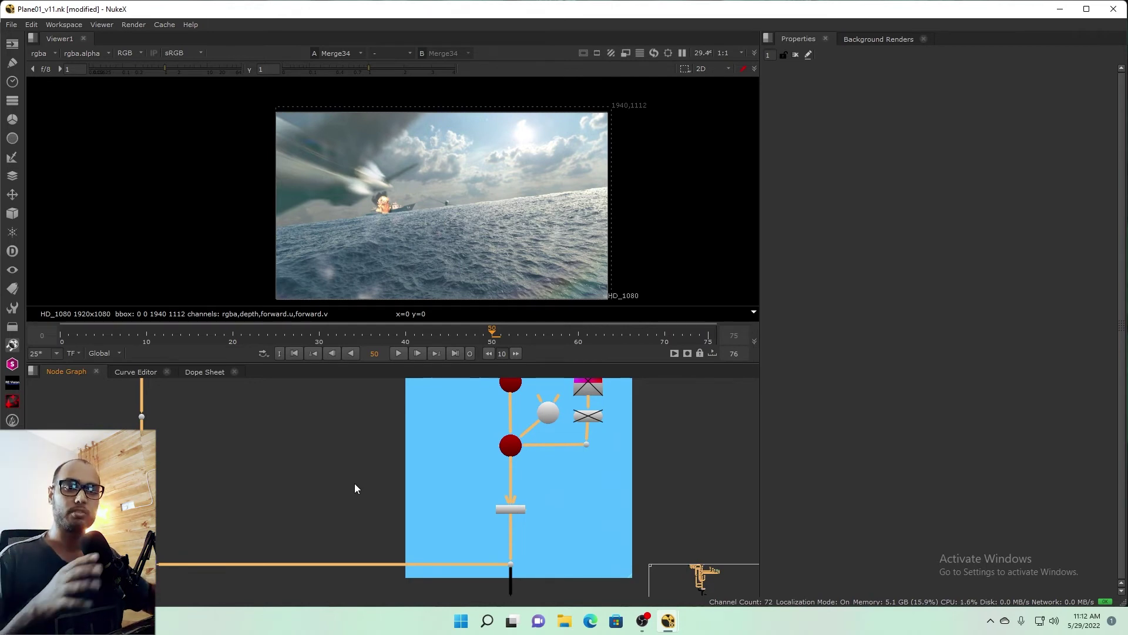
scroll(281, 503, "down", 3)
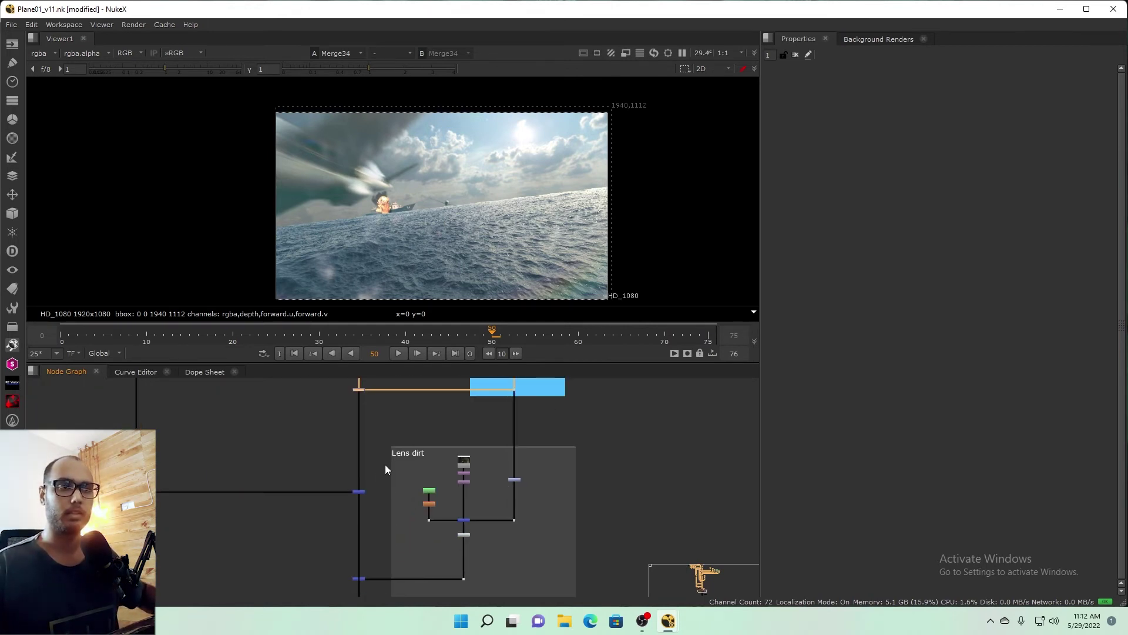
Step: View Merge36, then show Dot106's lens-dirt bokeh plate below the Lens dirt group
key("1")
left_click_drag(366, 562, 404, 488)
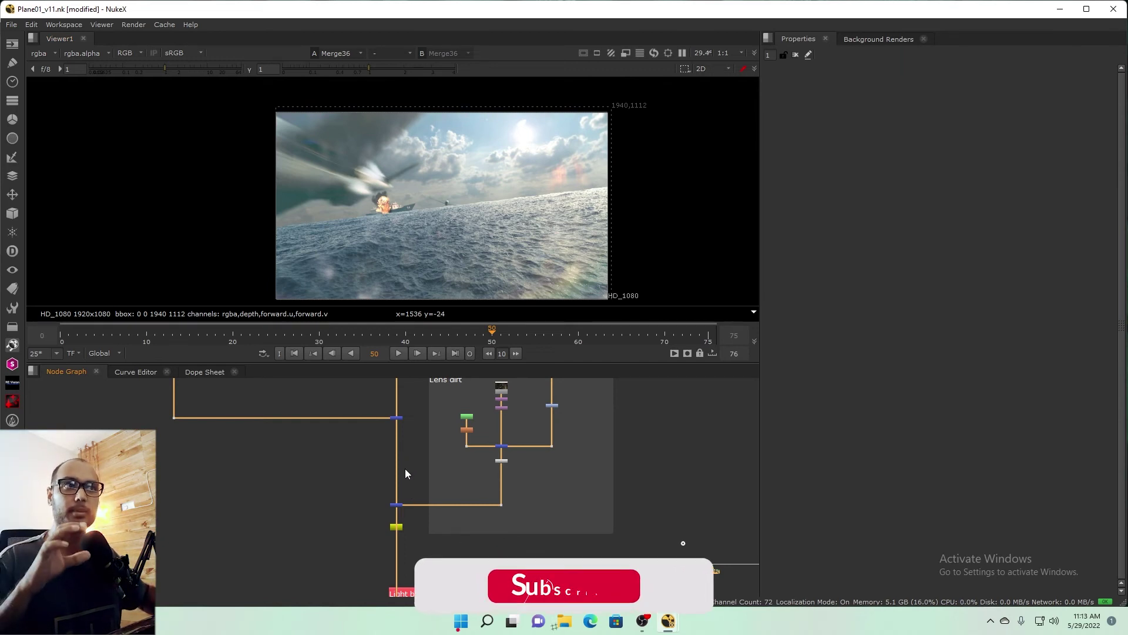
scroll(399, 487, "up", 3)
scroll(376, 528, "down", 2)
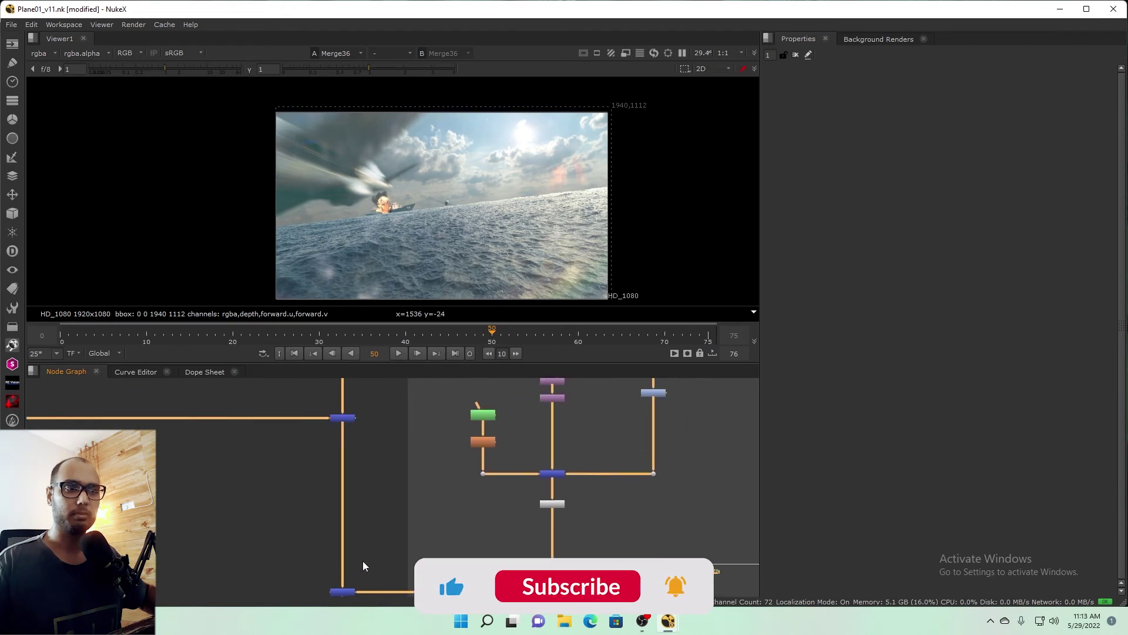
scroll(411, 474, "down", 2)
scroll(400, 482, "down", 1)
left_click_drag(386, 515, 393, 500)
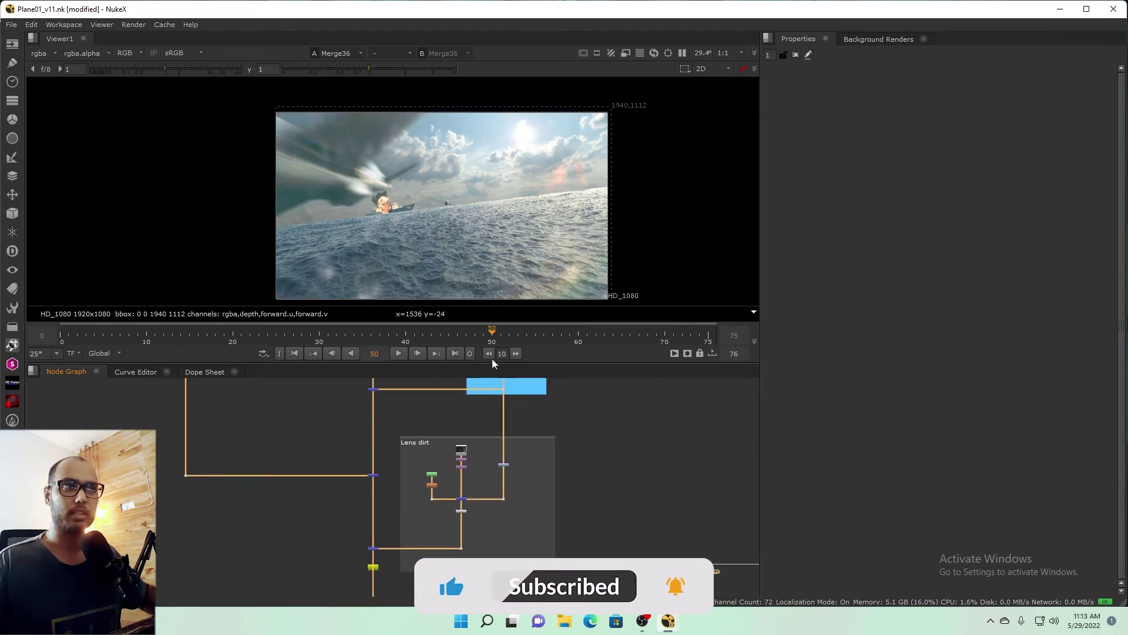
left_click_drag(454, 538, 486, 556)
key("1")
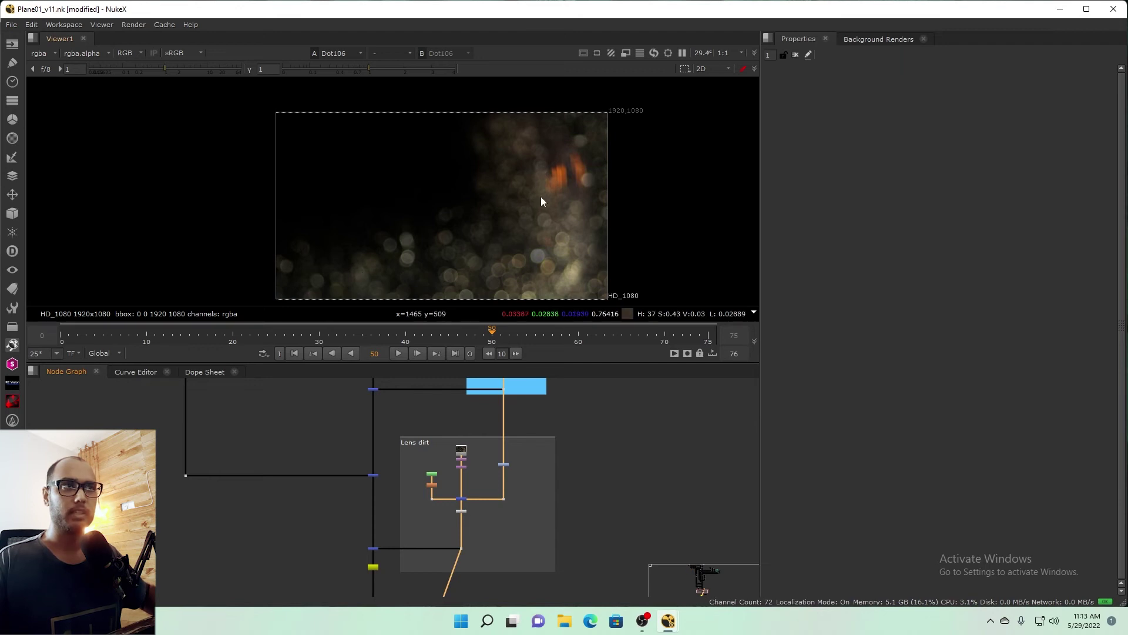
Step: Scrub the timeline from frame 34 to check the lens-dirt bokeh animation
left_click(355, 336)
left_click_drag(290, 336, 189, 337)
left_click_drag(704, 329, 353, 342)
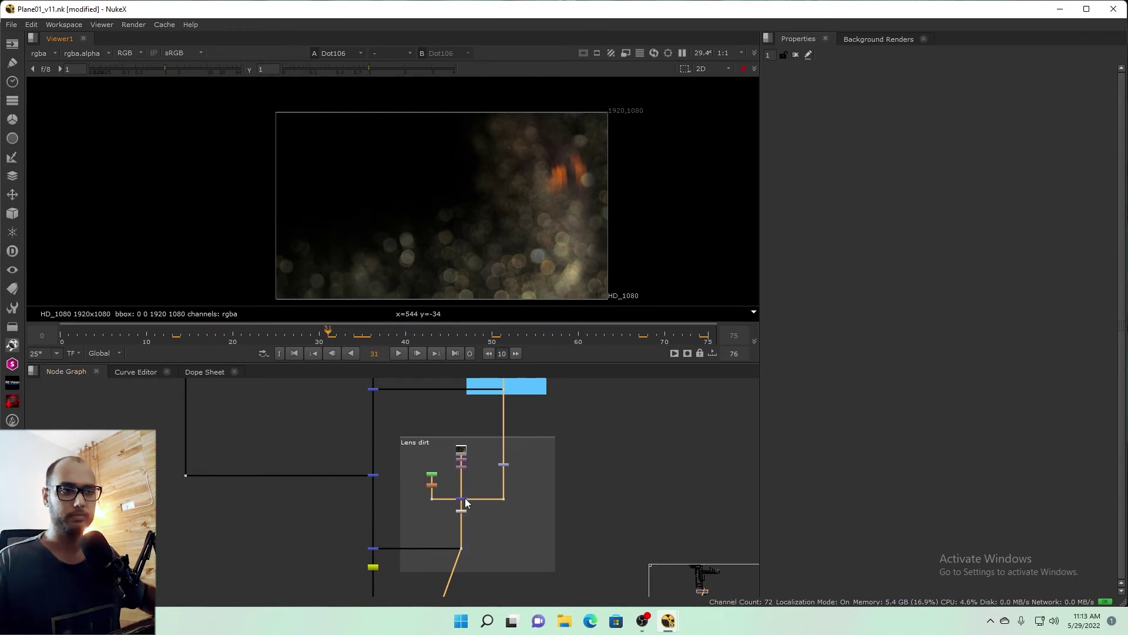
Step: Disable the right-branch node feeding the Lens dirt merge, then select the junction and main-pipe nodes
scroll(466, 498, "up", 3)
left_click(552, 419)
key("d")
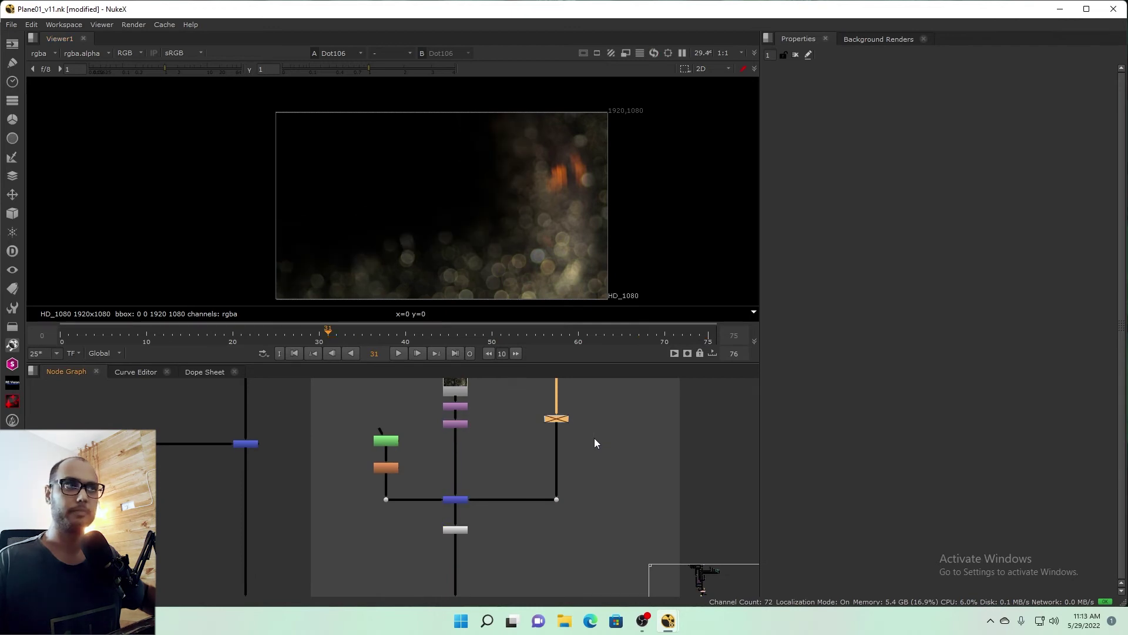
left_click(464, 500)
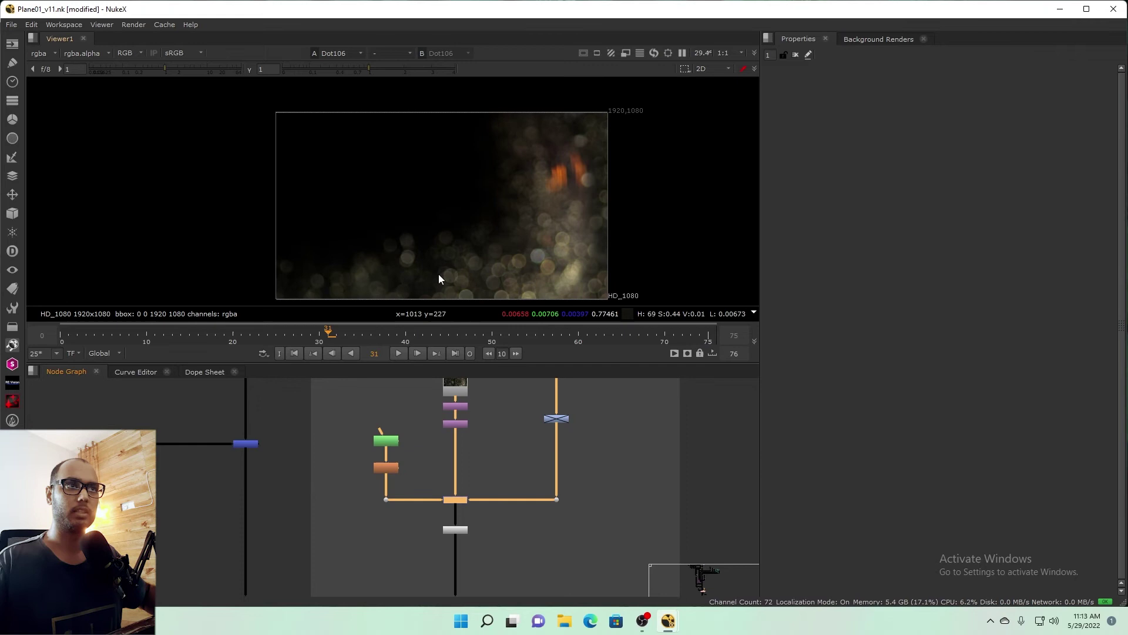
scroll(421, 495, "down", 4)
left_click(409, 498)
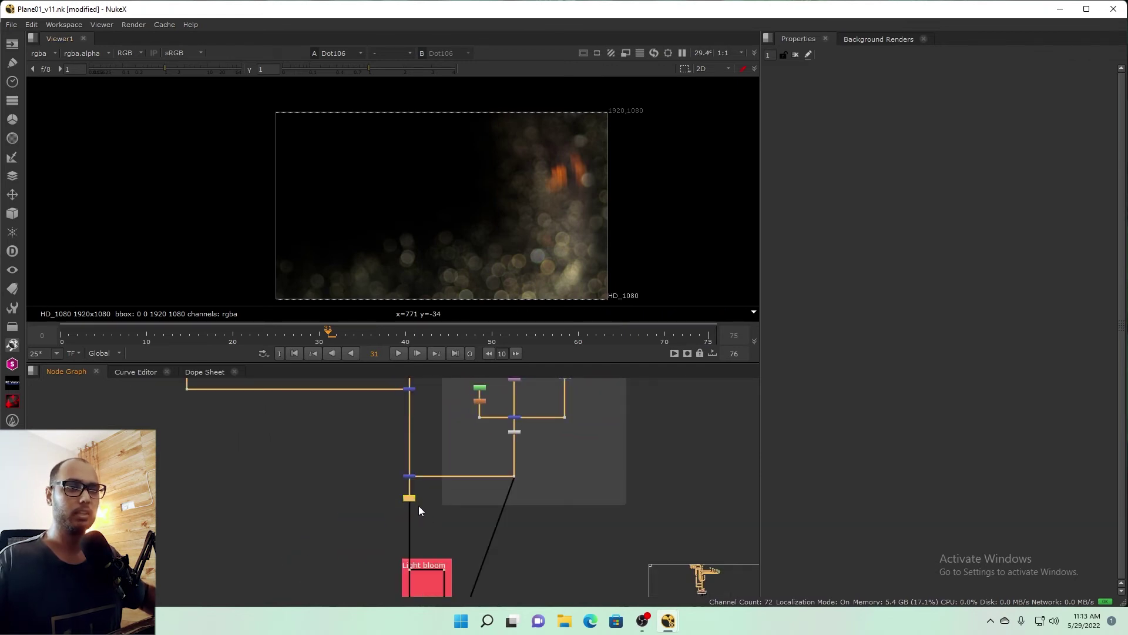
key("1")
key("1")
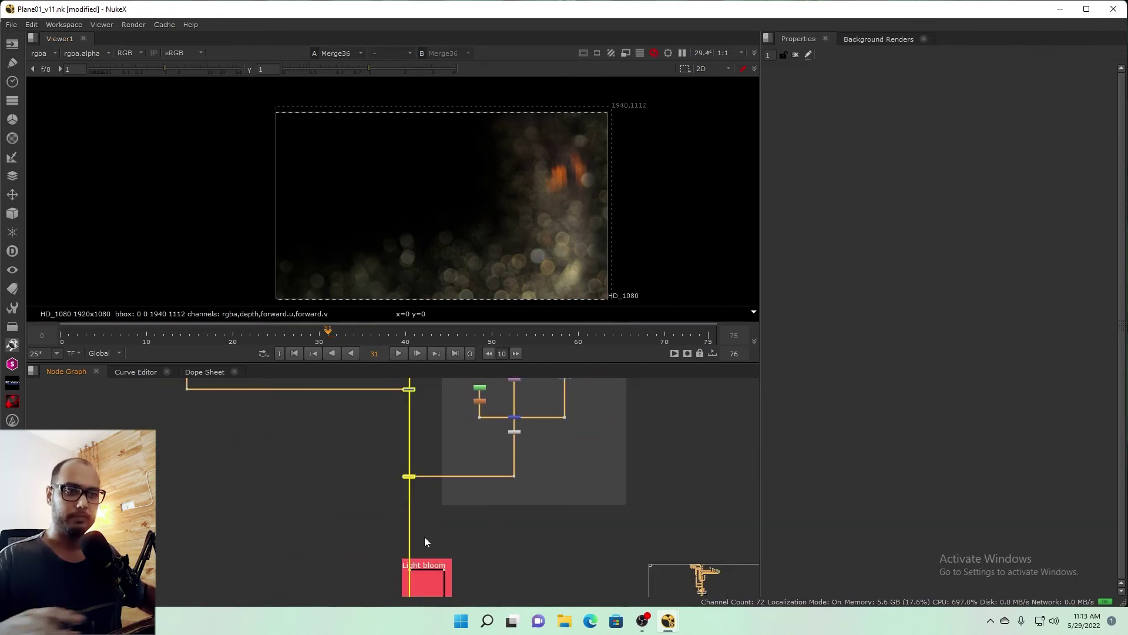
scroll(461, 488, "up", 3)
left_click_drag(465, 490, 484, 382)
left_click(473, 483)
key("1")
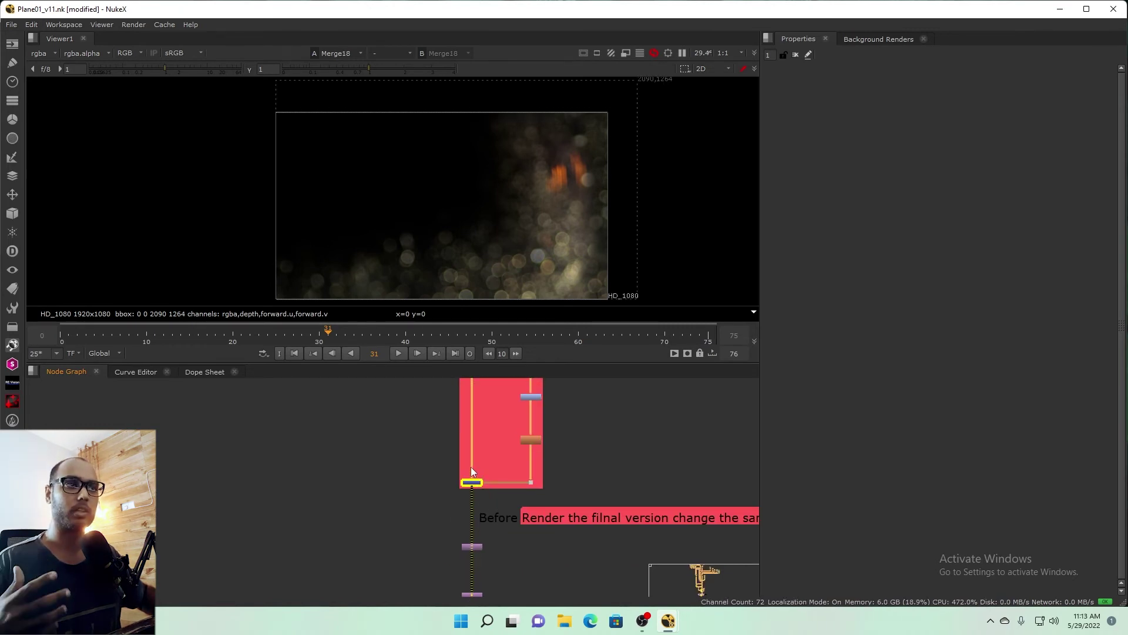
left_click(471, 466)
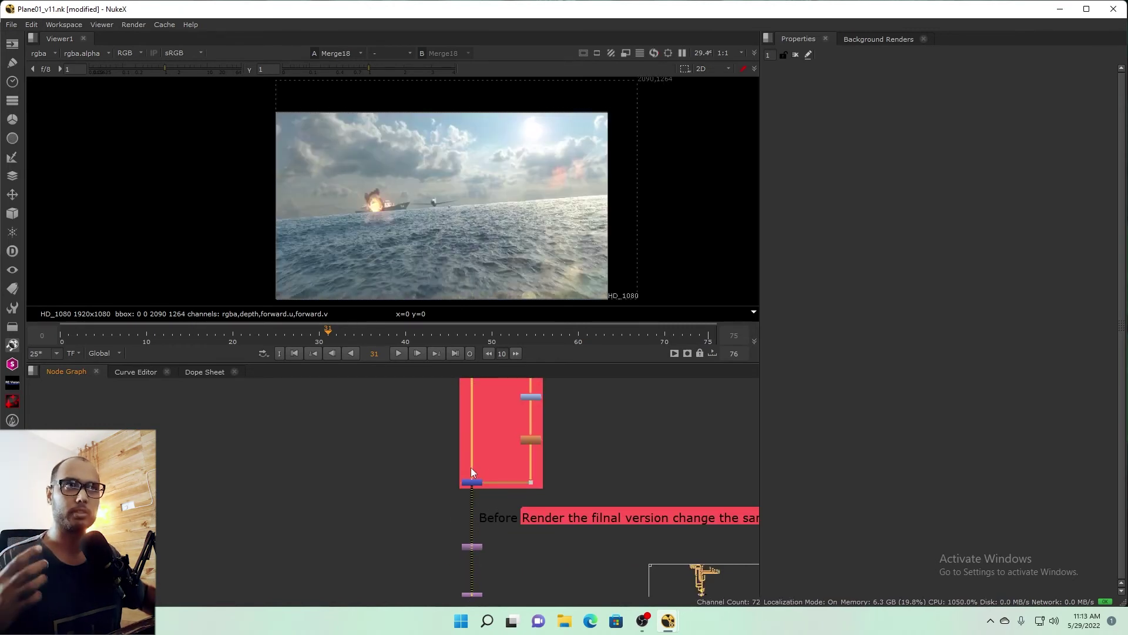
scroll(503, 435, "up", 1)
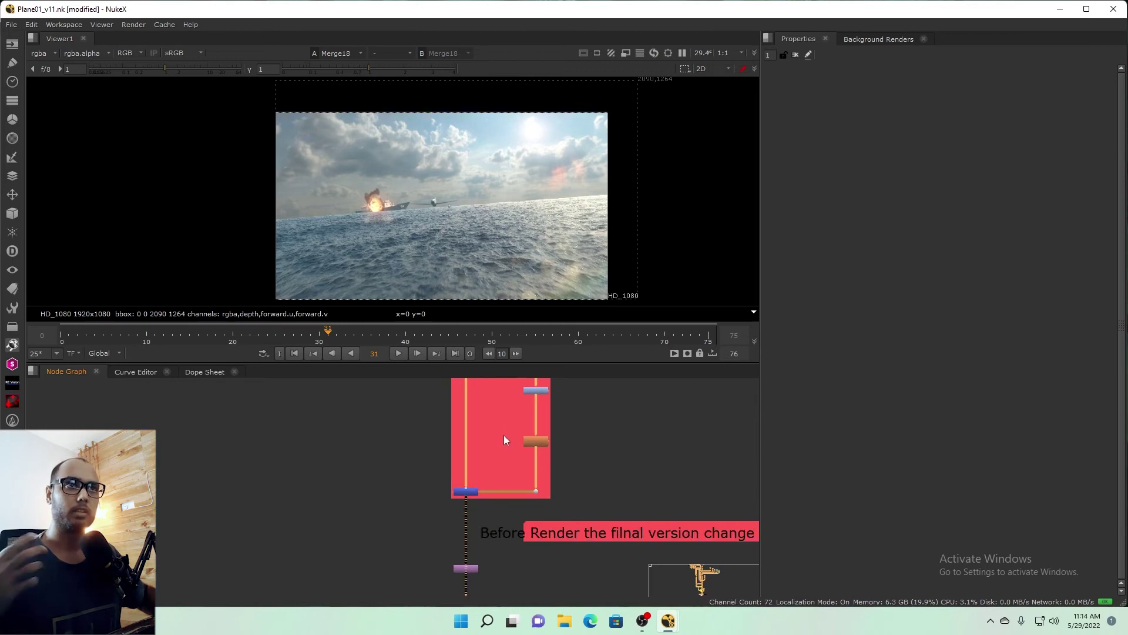
scroll(526, 447, "up", 2)
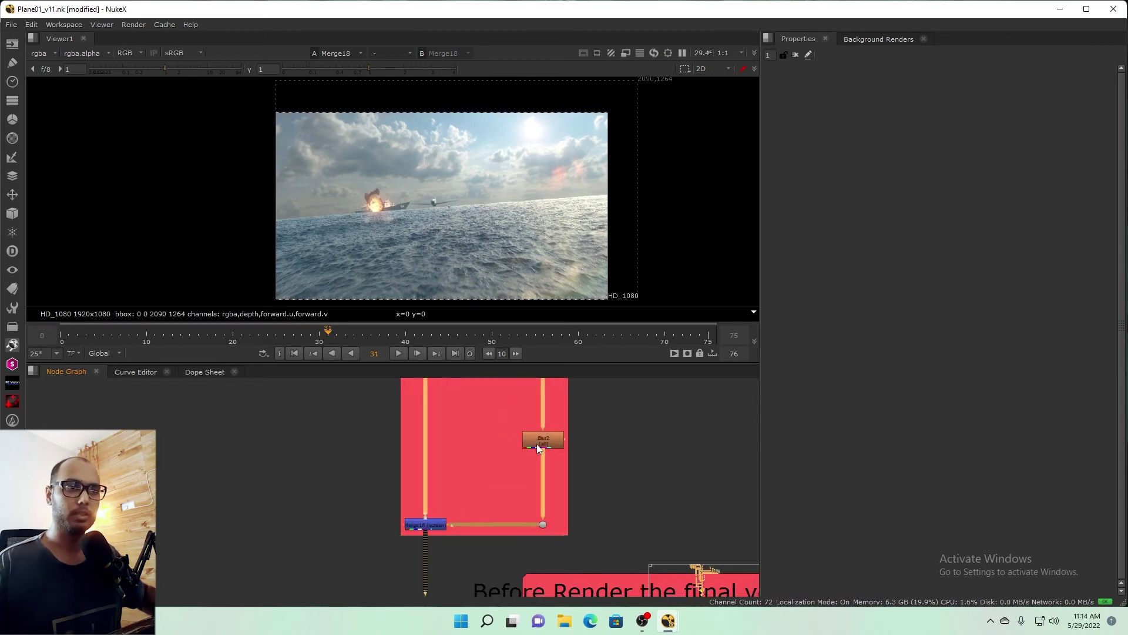
key("d")
key("d")
key("d")
key("d")
key("d")
key("d")
key("d")
key("d")
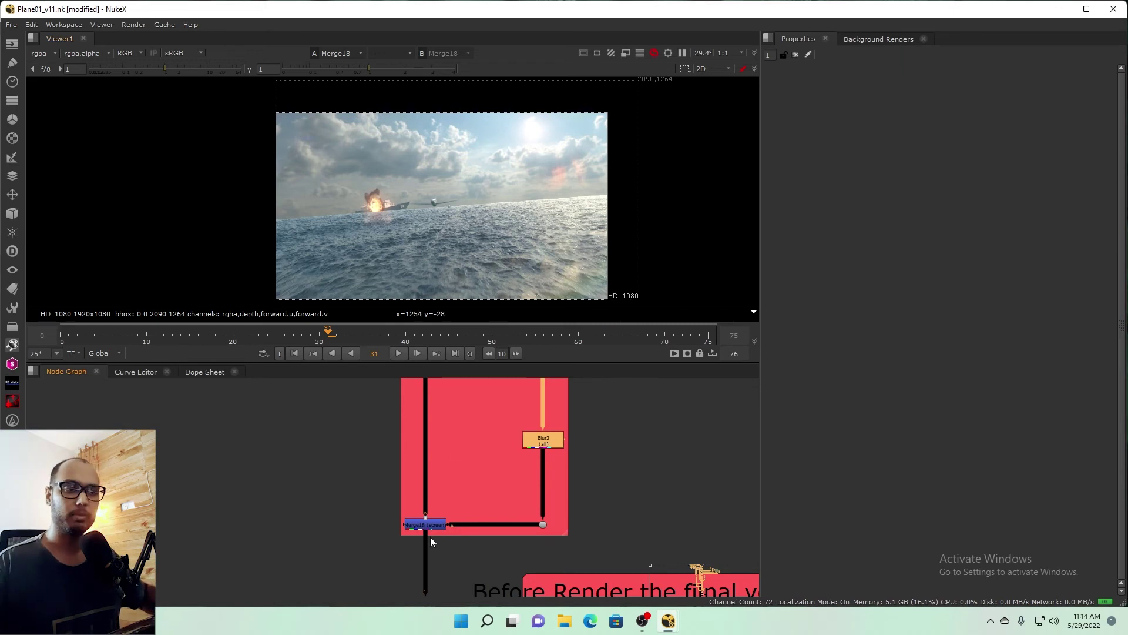
scroll(463, 570, "down", 3)
left_click_drag(468, 570, 486, 492)
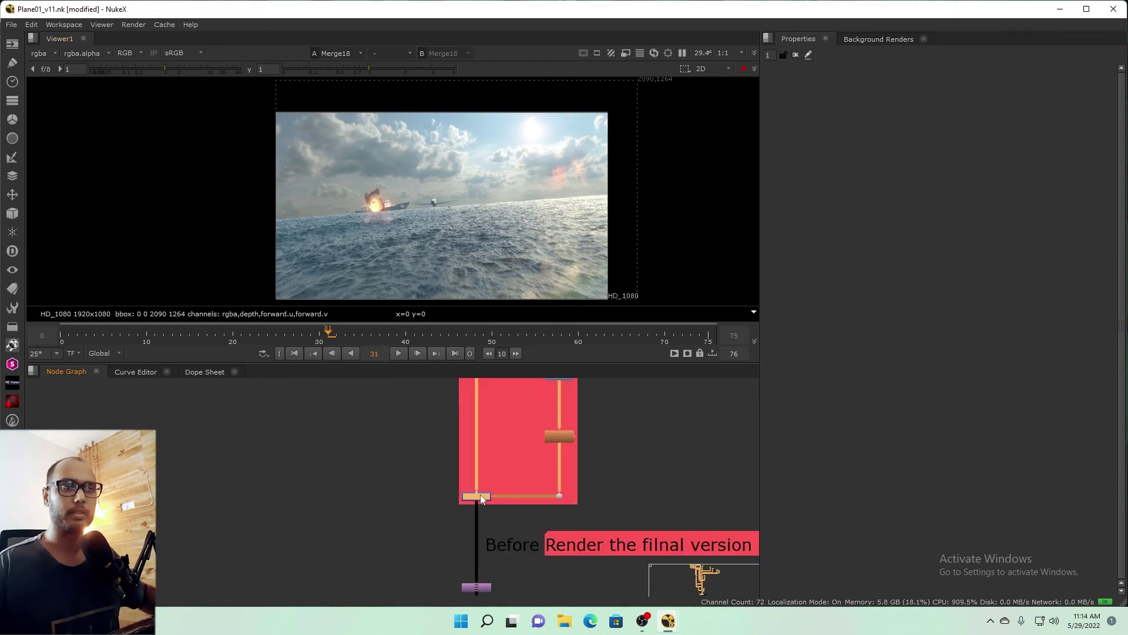
left_click_drag(529, 422, 594, 463)
key("d")
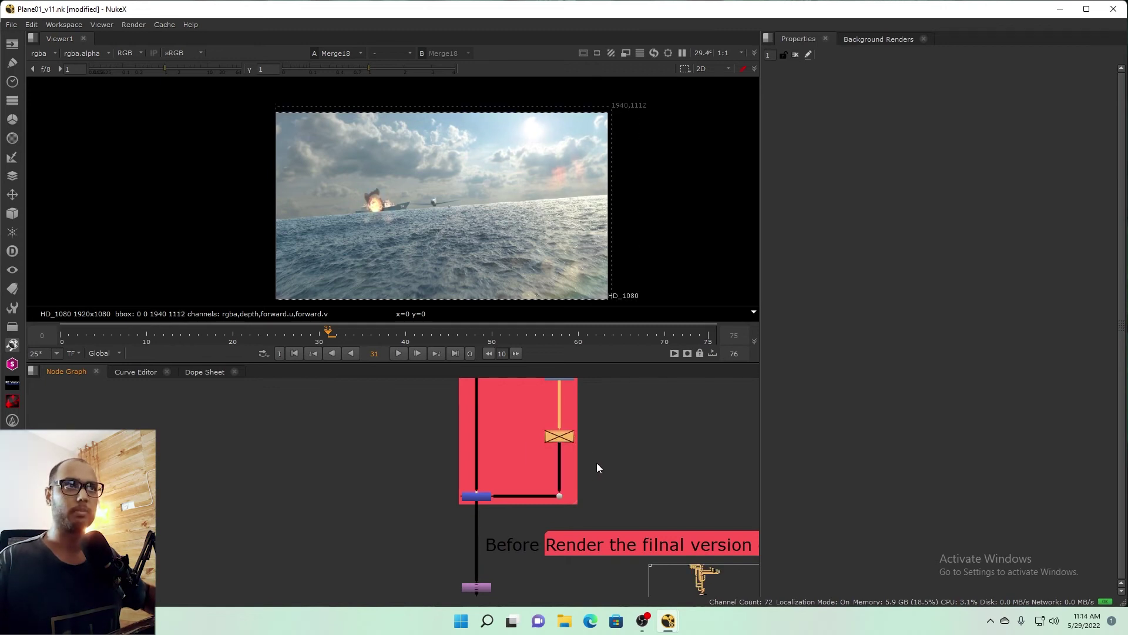
key("d")
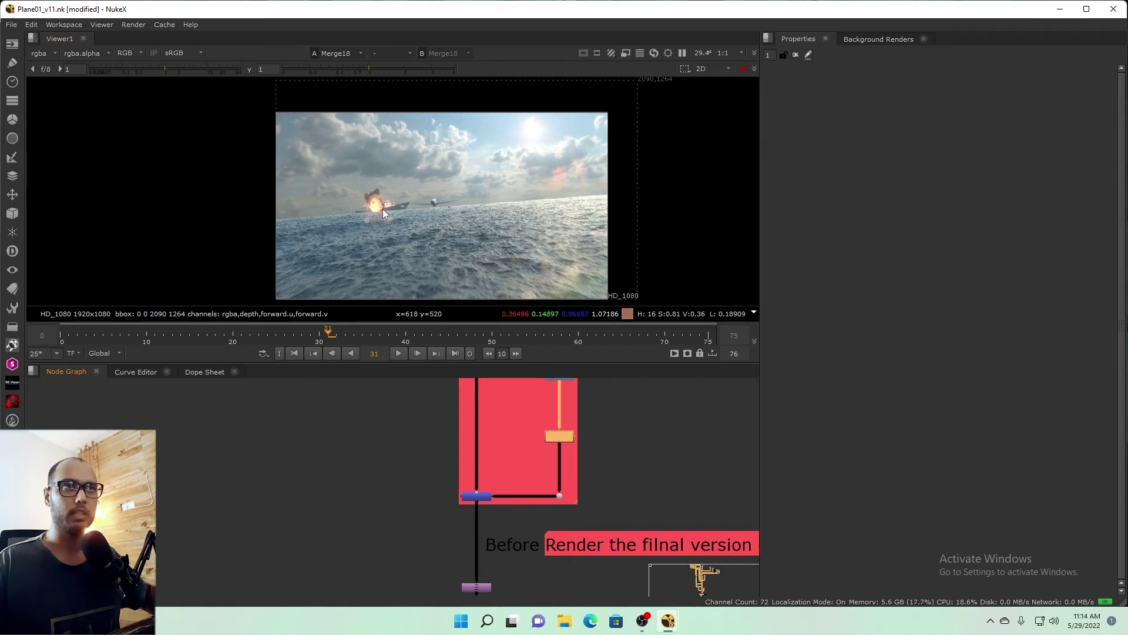
key("plus")
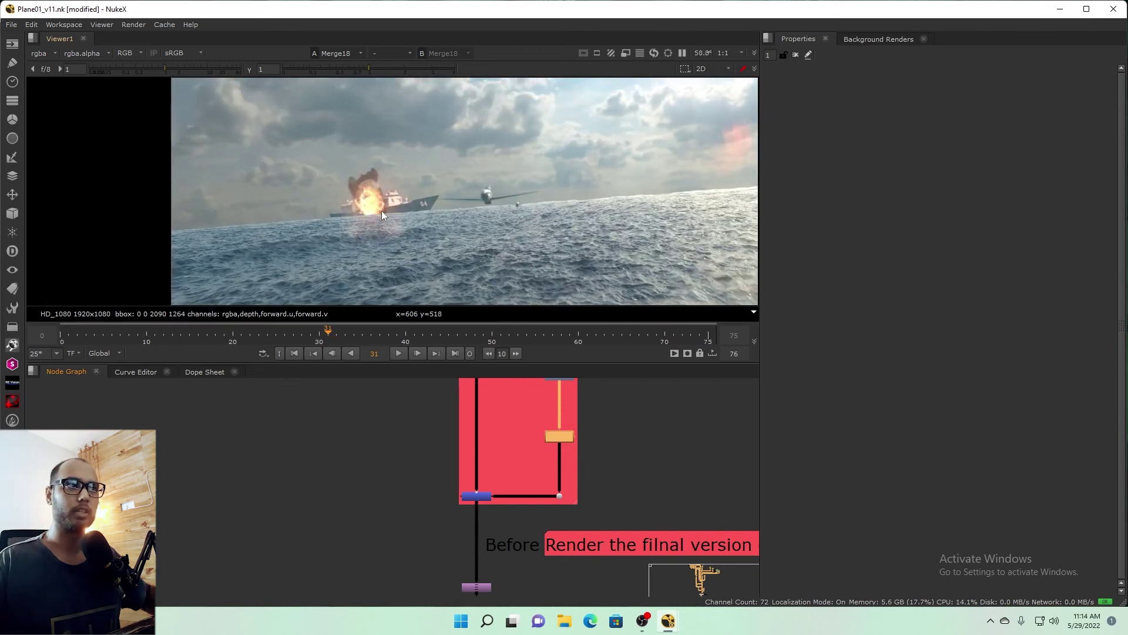
scroll(447, 399, "down", 3)
scroll(484, 520, "up", 2)
scroll(457, 527, "up", 2)
left_click_drag(526, 443, 486, 521)
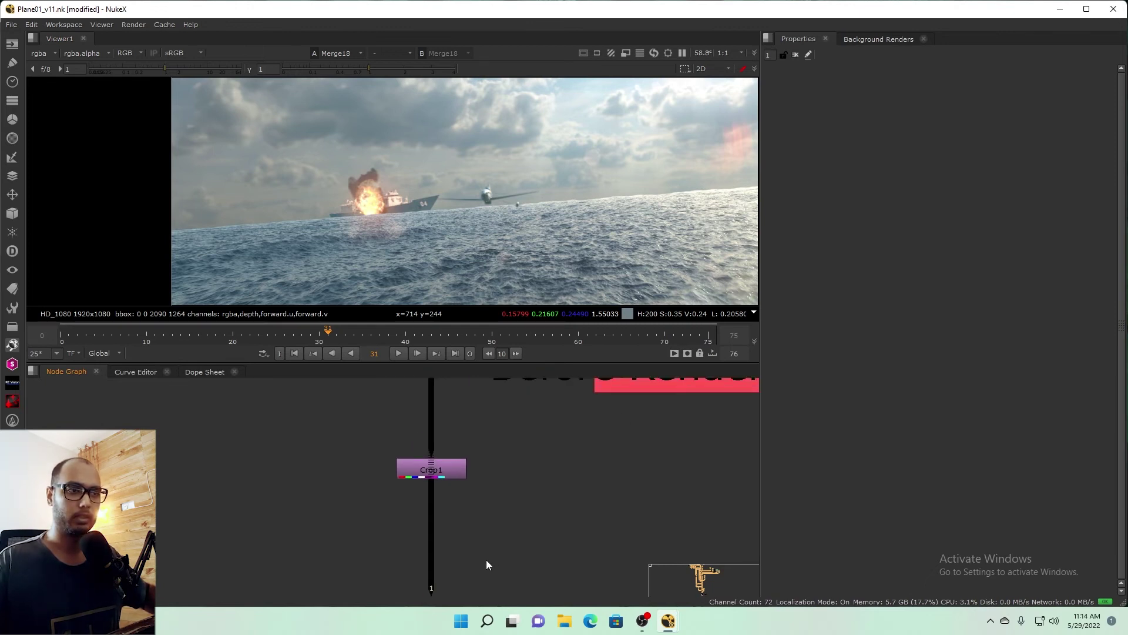
Step: View the RSMB1 motion-blurred output and save the Nuke script with Ctrl+S
left_click(438, 465)
key("1")
scroll(477, 249, "down", 2)
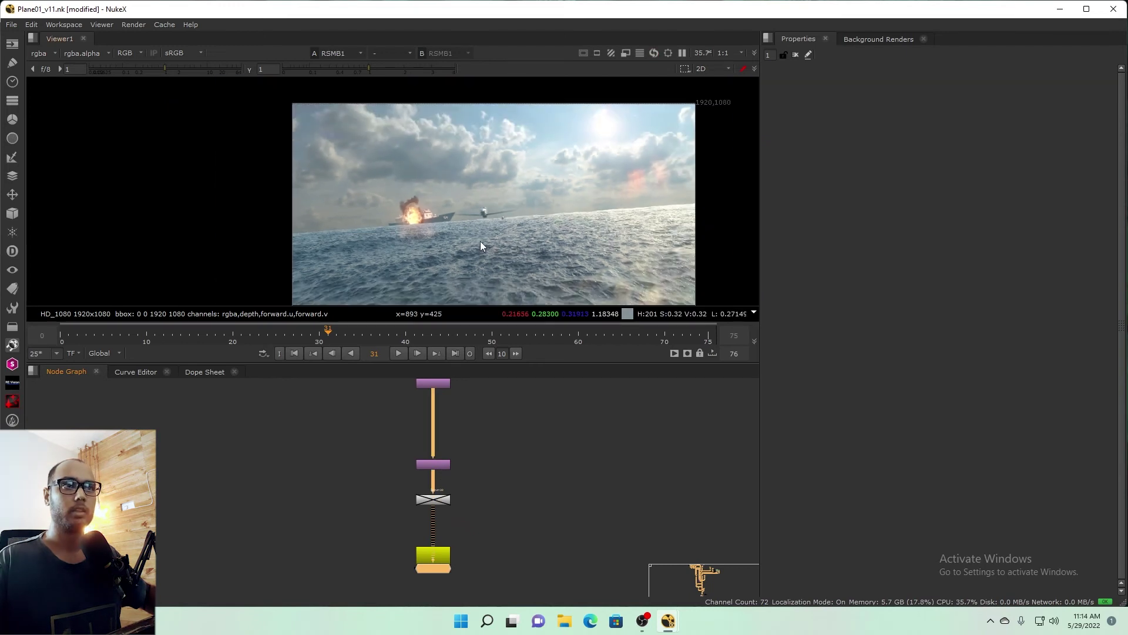
key("ctrl+s")
left_click_drag(469, 222, 408, 200)
scroll(408, 199, "down", 1)
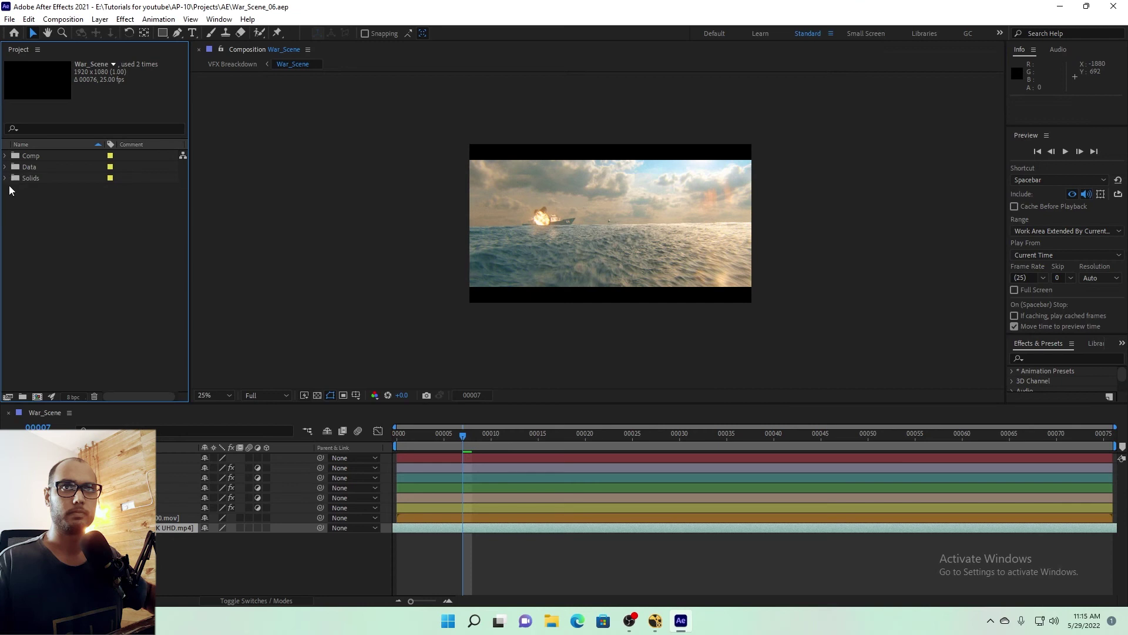
Step: Select the source footage and rendered NukeX .mov layers, then scrub War_Scene to frame 33
left_click(259, 561)
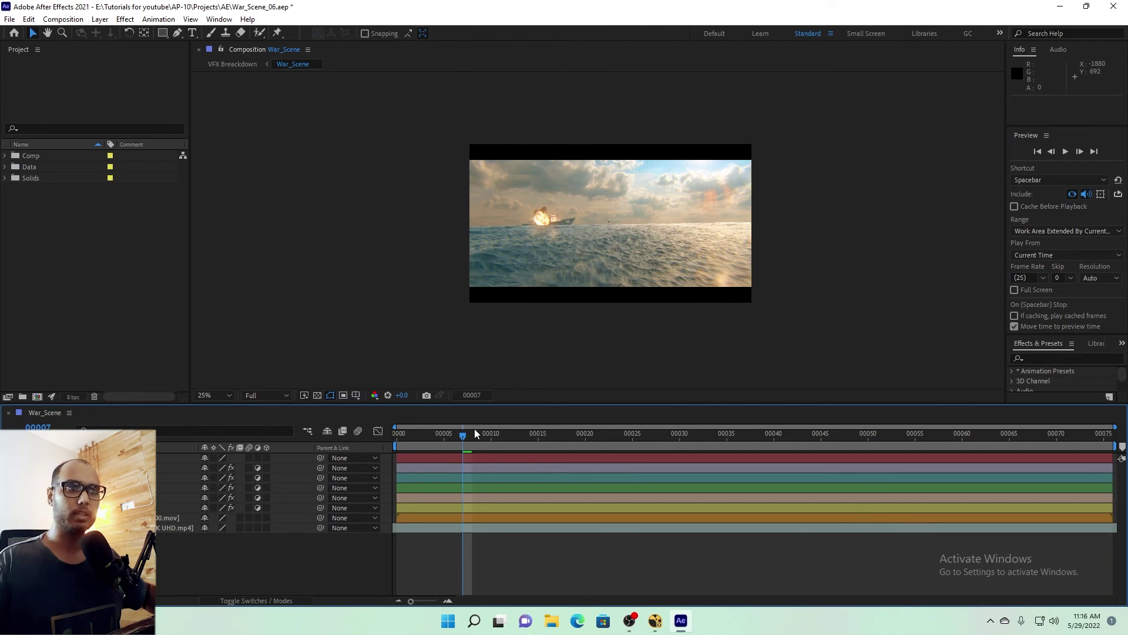
left_click(177, 527)
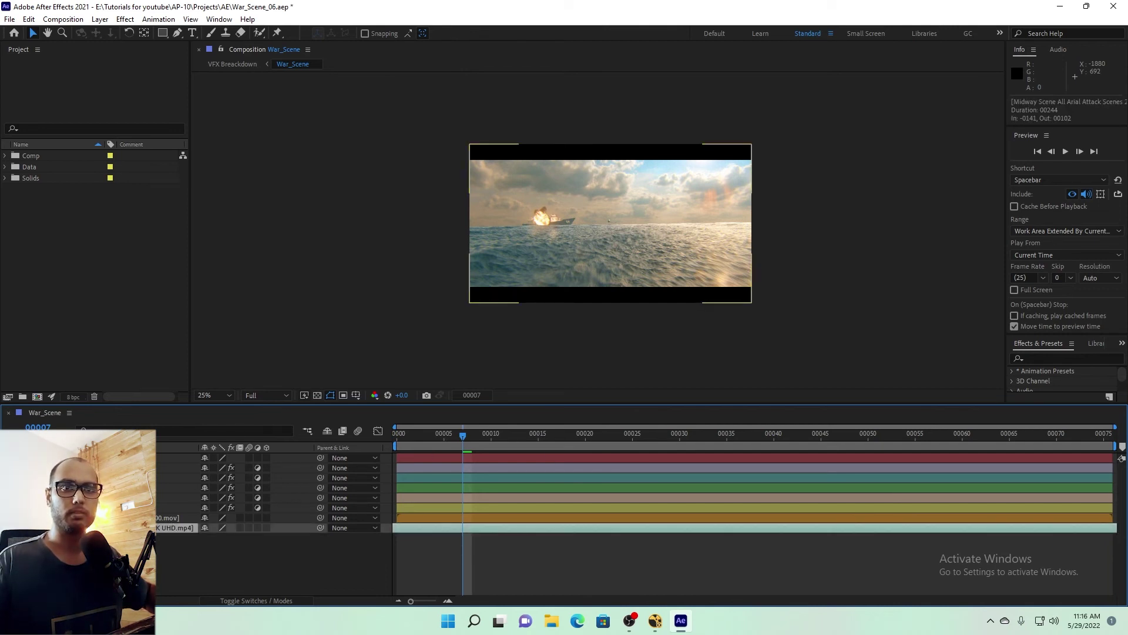
left_click(171, 517)
mouse_move(455, 439)
left_mouse_down()
mouse_move(728, 445)
mouse_move(409, 479)
mouse_move(813, 468)
left_mouse_up()
key("space")
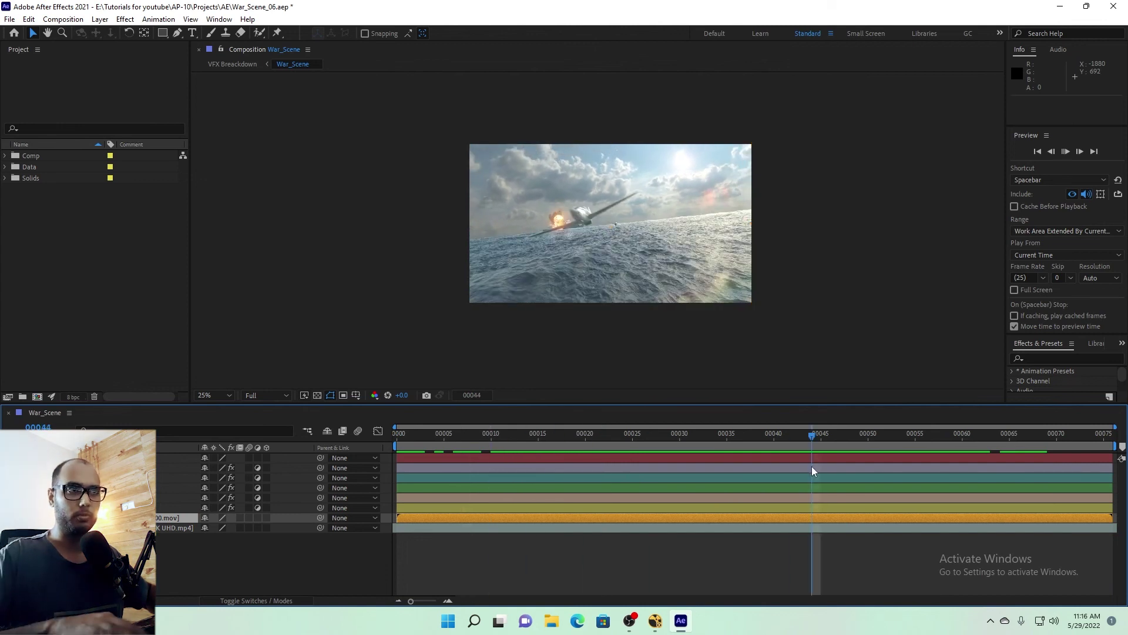
left_click(739, 472)
mouse_move(700, 445)
left_mouse_down()
mouse_move(613, 451)
mouse_move(784, 451)
left_mouse_up()
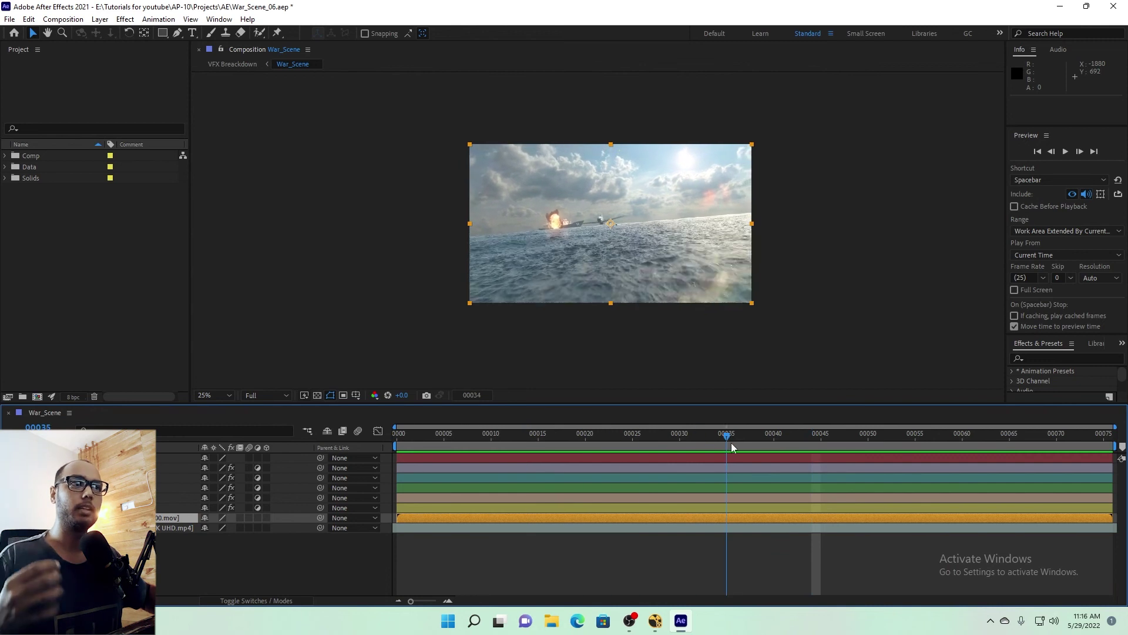
left_click(241, 509)
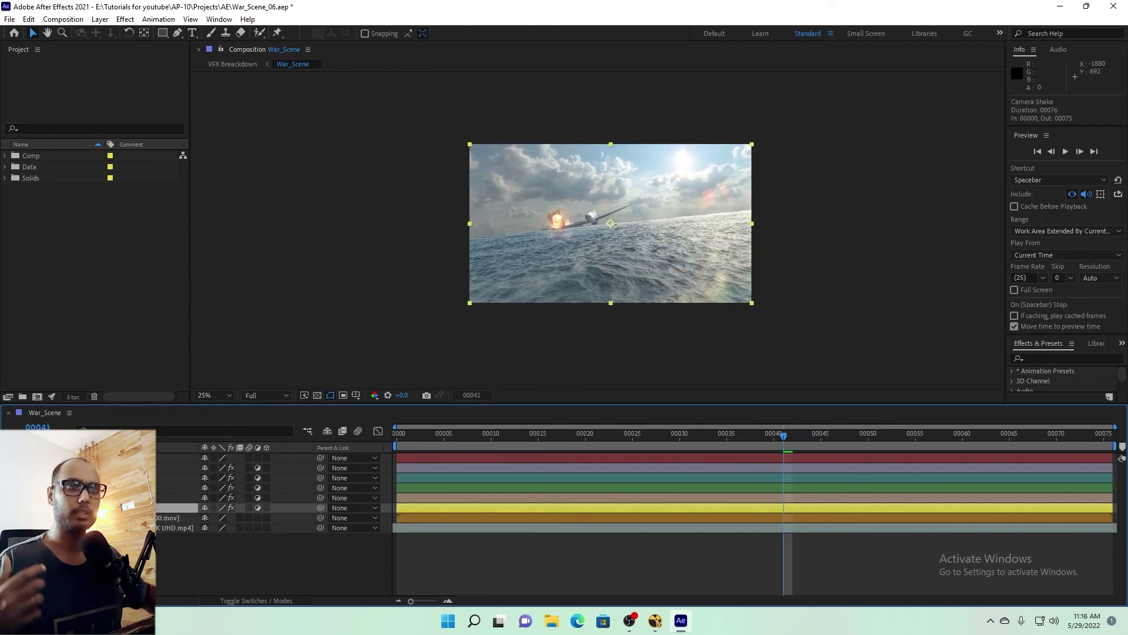
key("space")
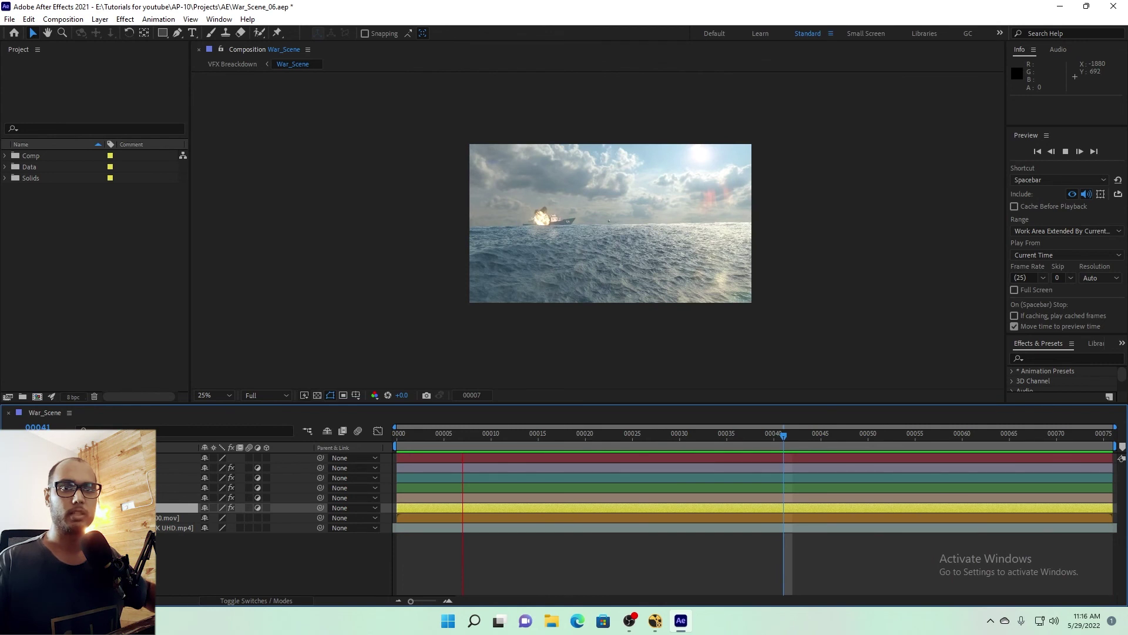
key("space")
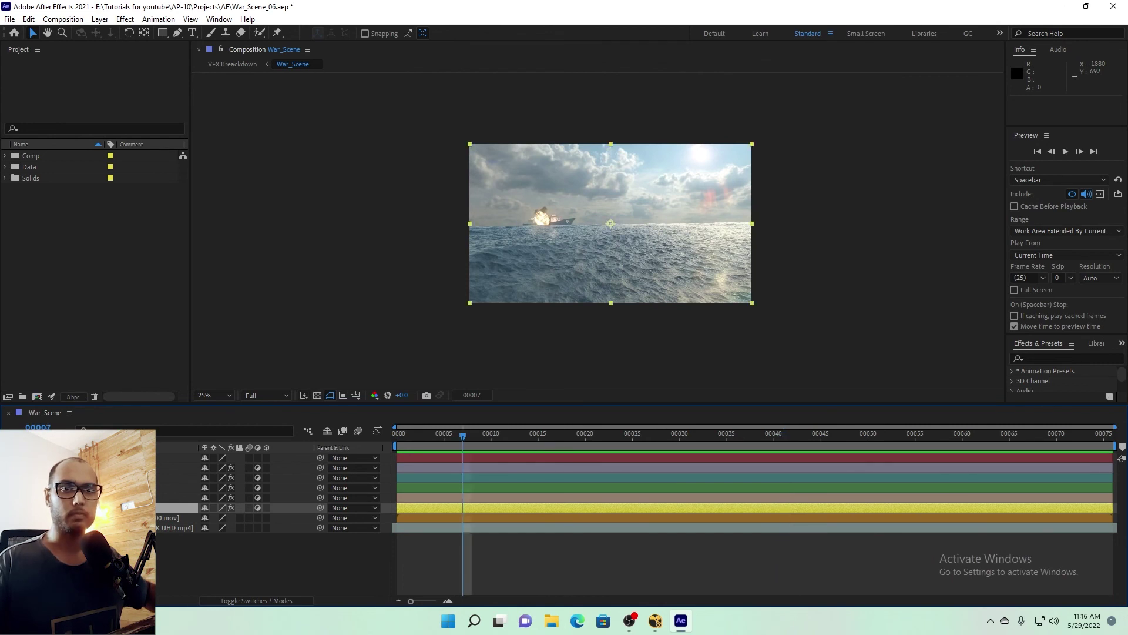
key("space")
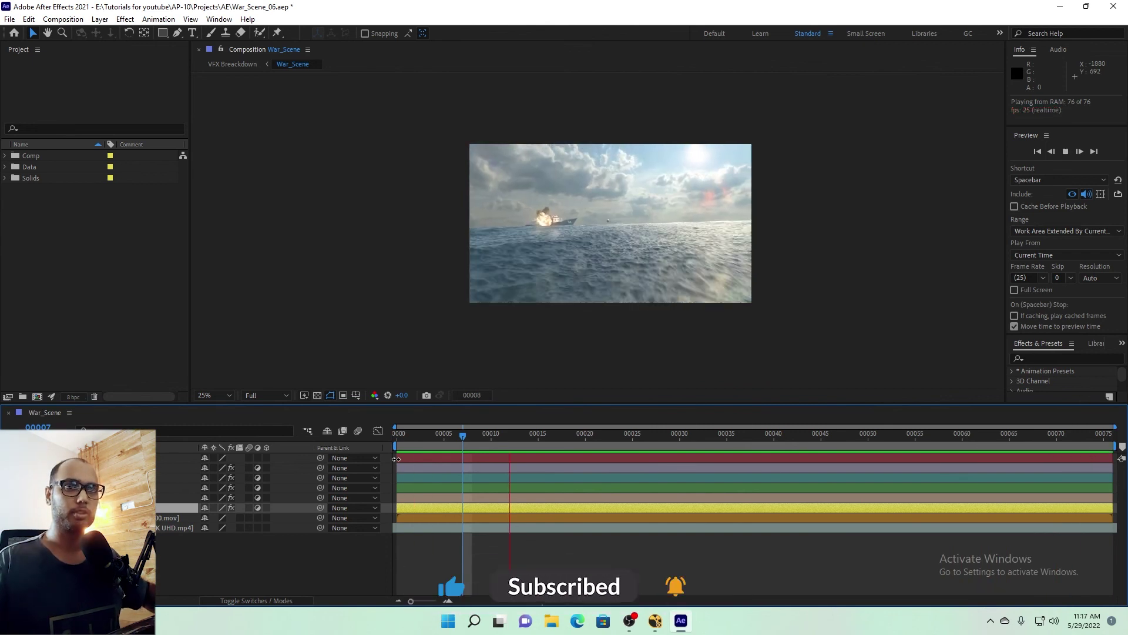
key("space")
left_click(176, 488)
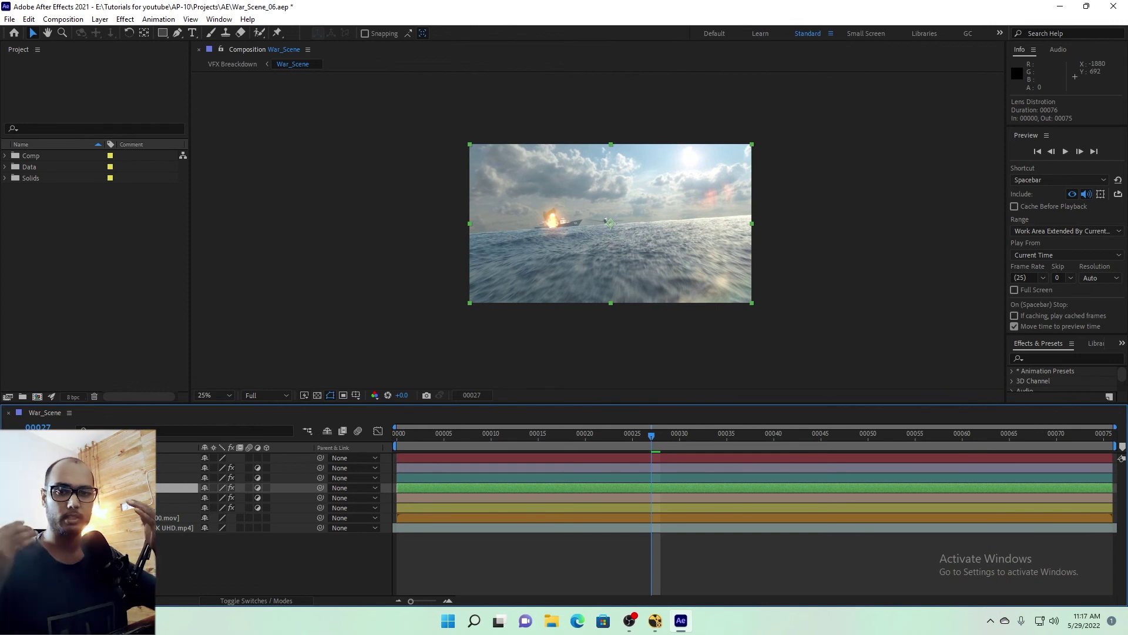
key("space")
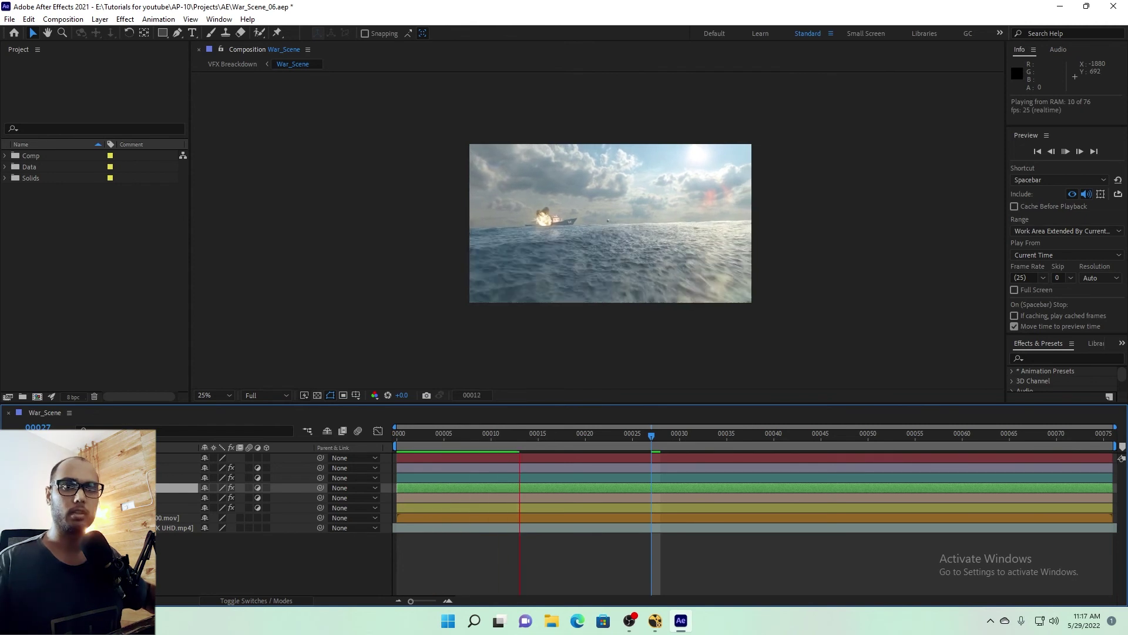
key("space")
left_click(117, 478)
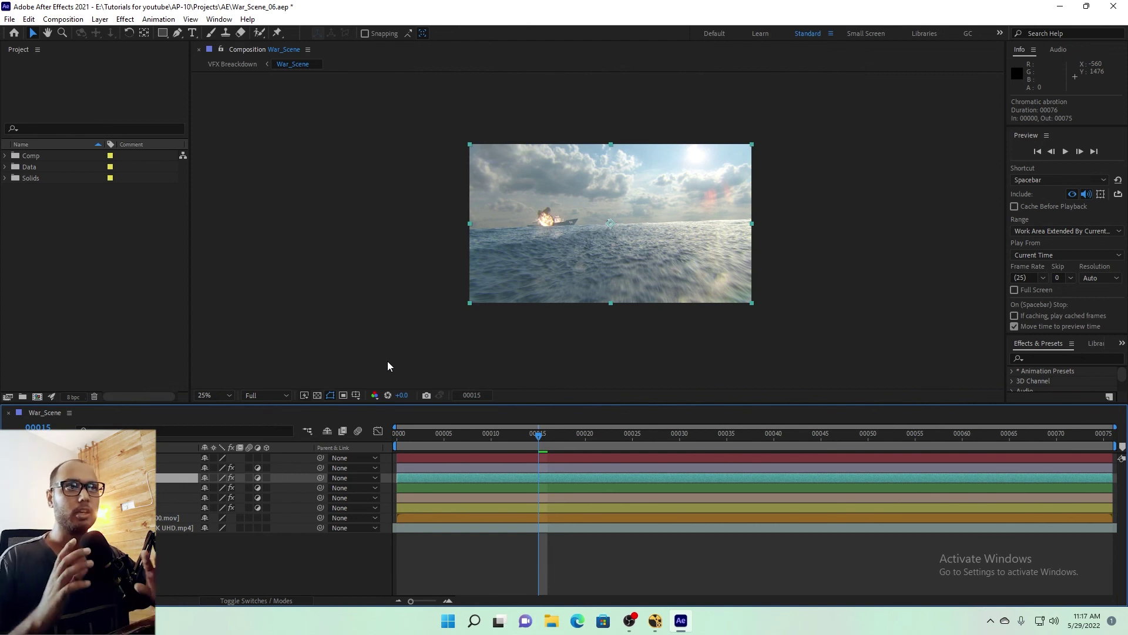
scroll(603, 204, "up", 3)
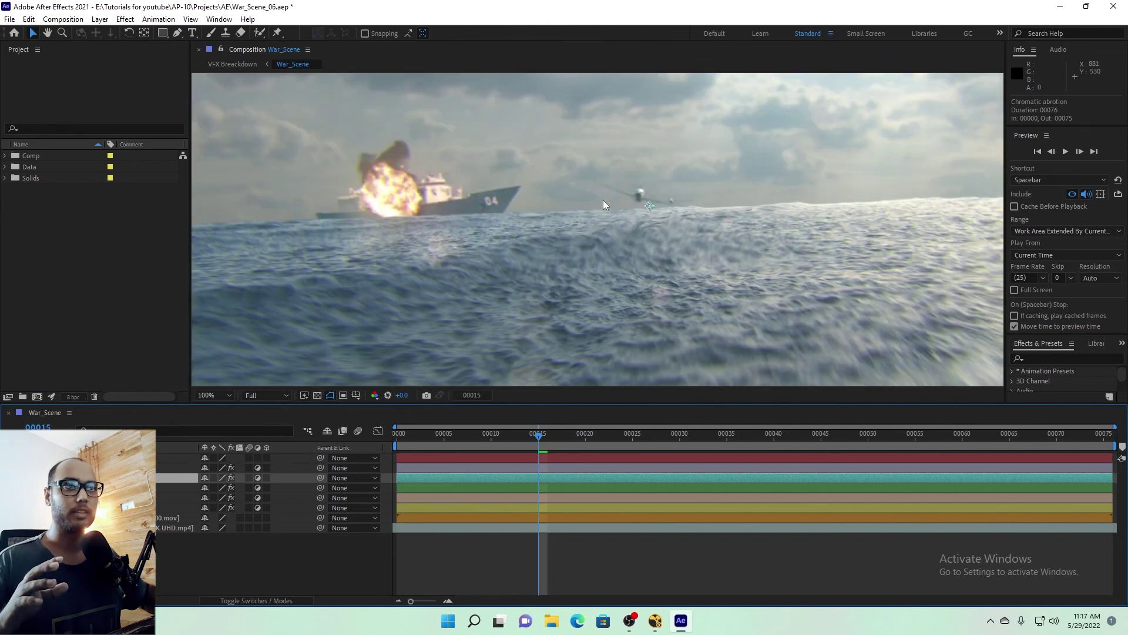
scroll(603, 204, "down", 1)
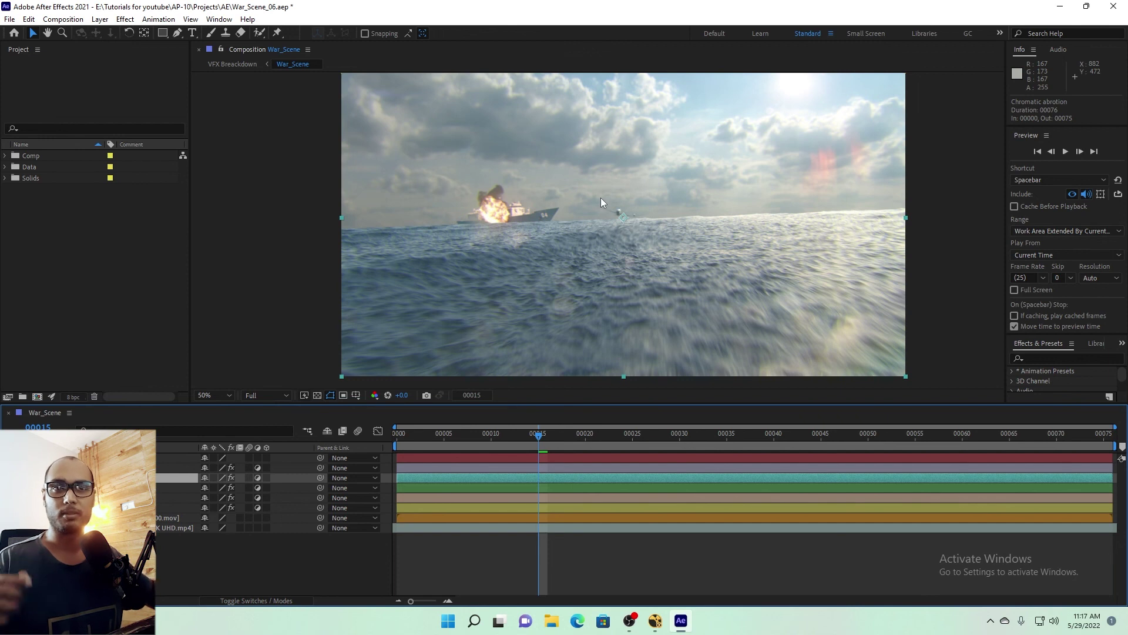
left_click(88, 467)
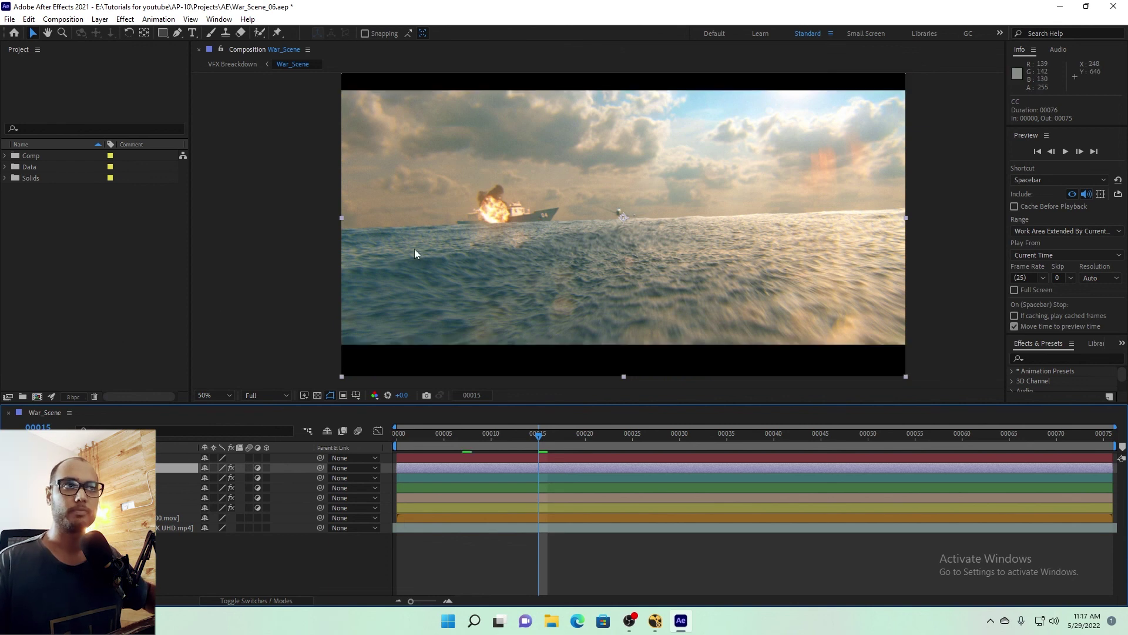
Step: Play a preview of the graded, letterboxed War_Scene shot
key("space")
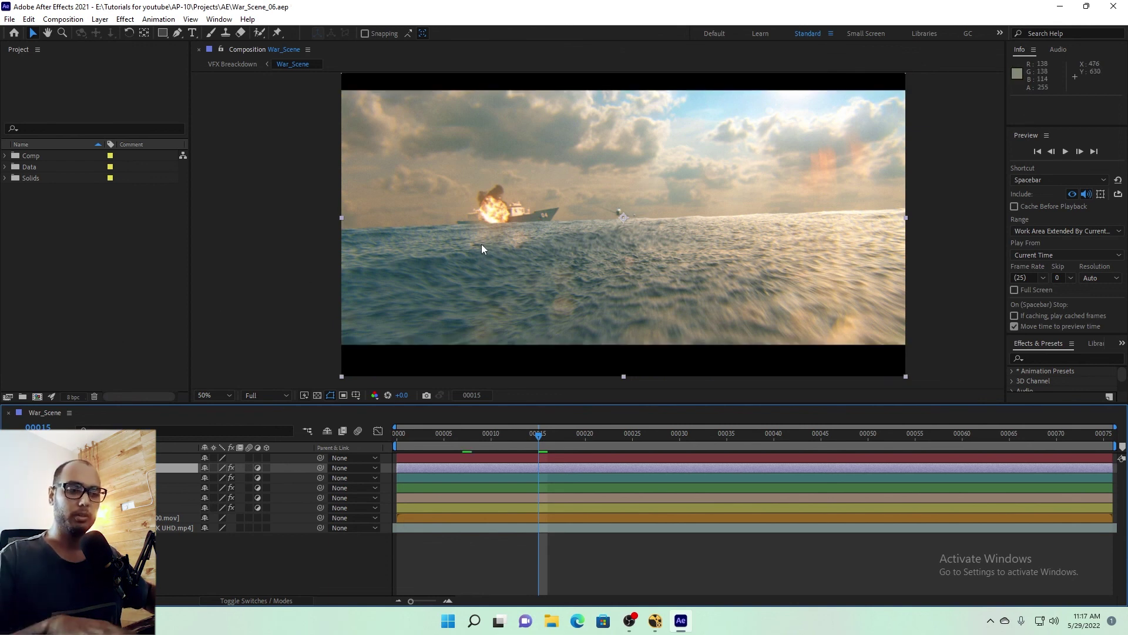